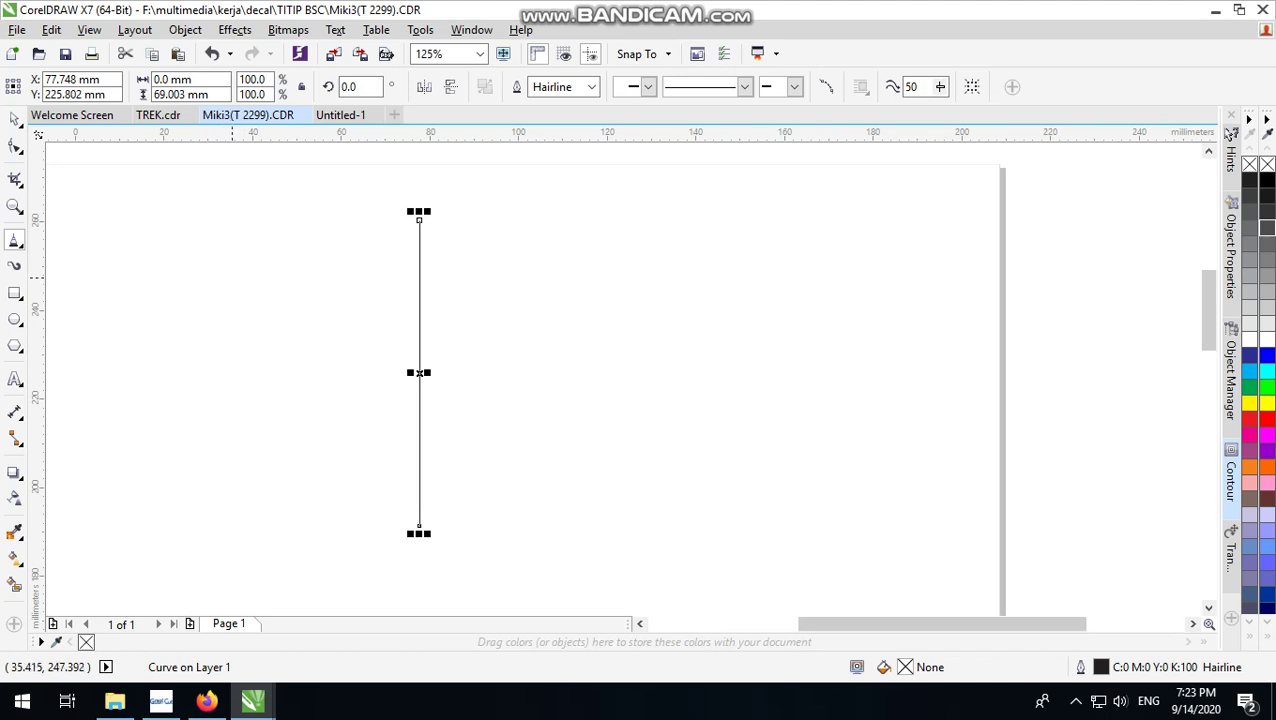
Draw a horizontal line about 88 mm long across the vertical line and bend it into an arch reaching the vertical line's upper end
drag(232, 277, 578, 277)
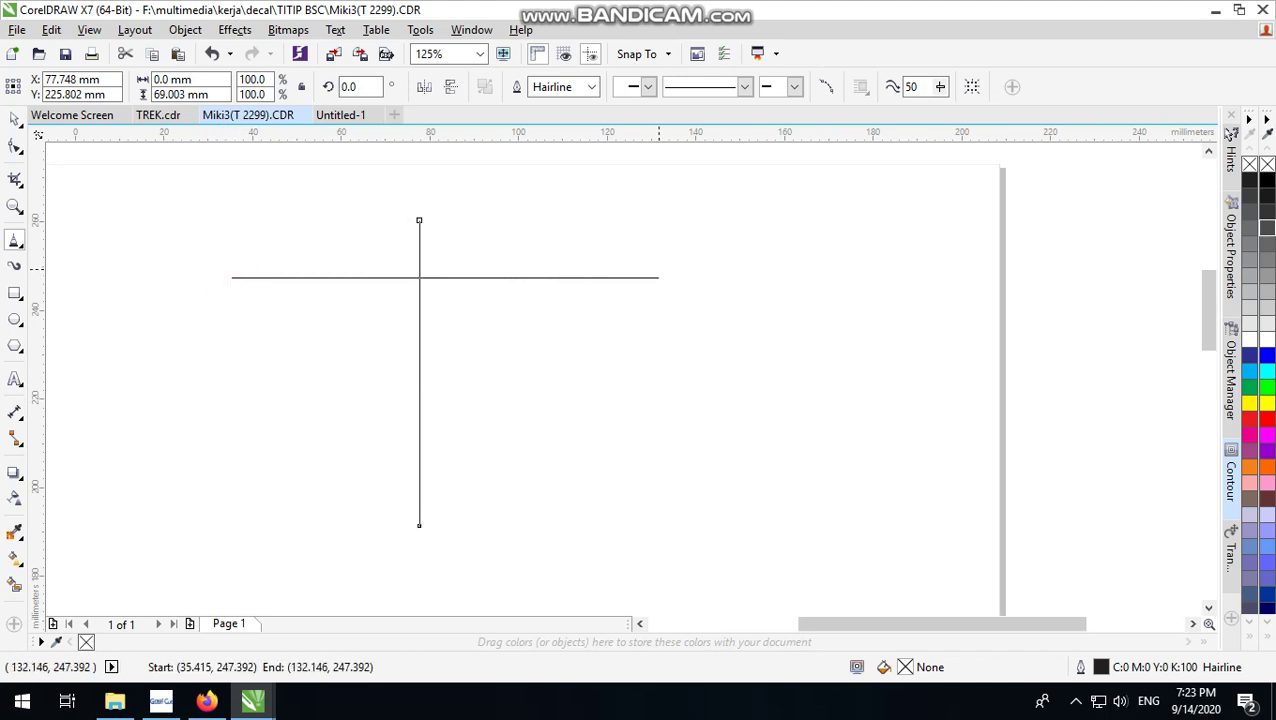
drag(623, 277, 624, 277)
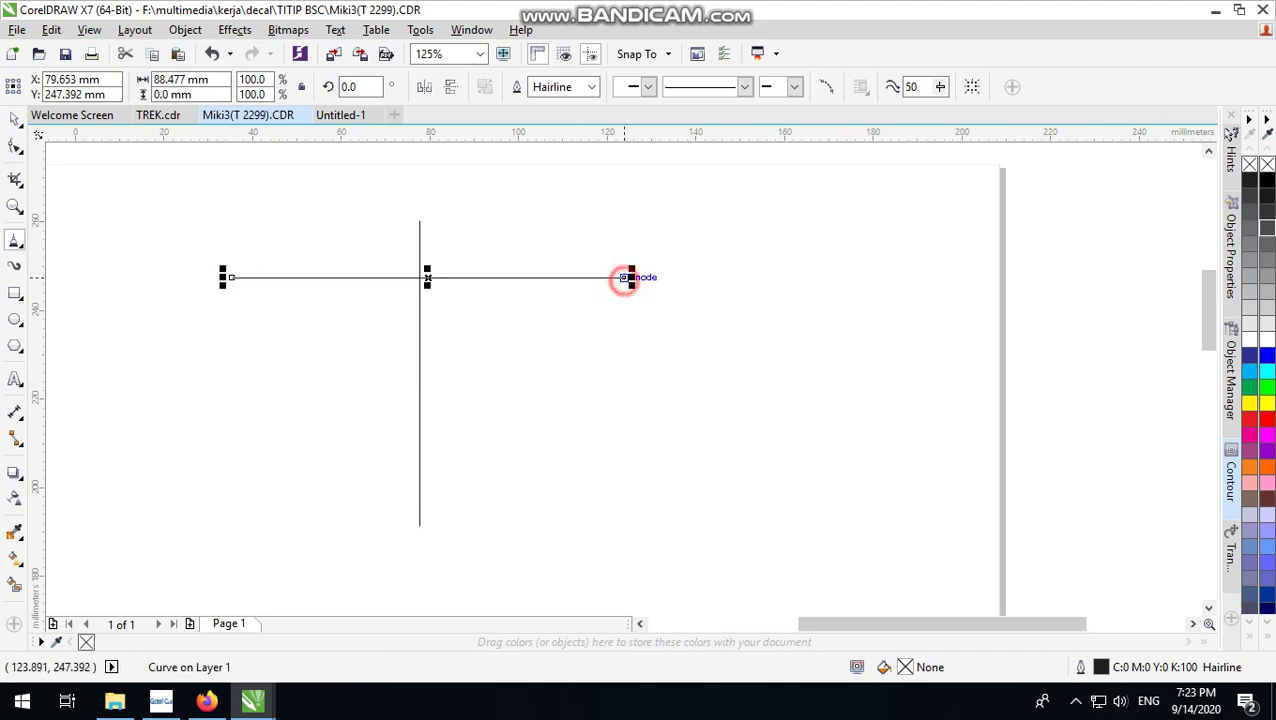
click(15, 146)
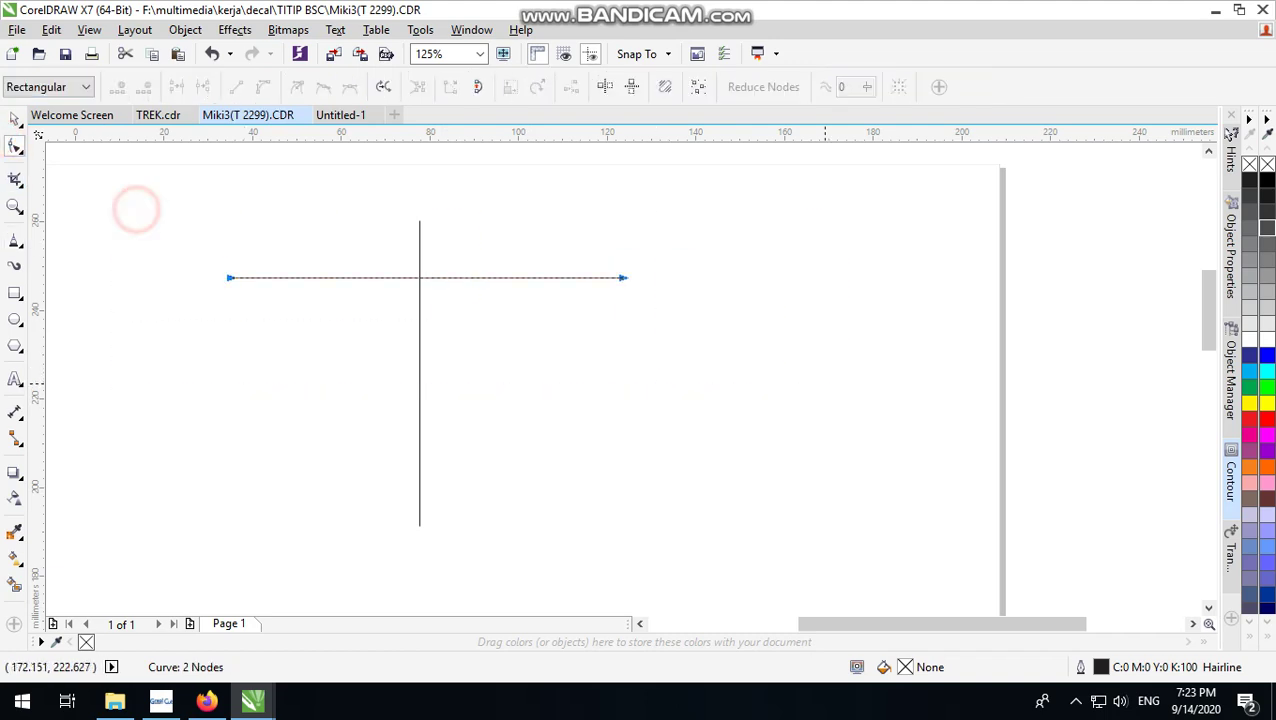
click(262, 87)
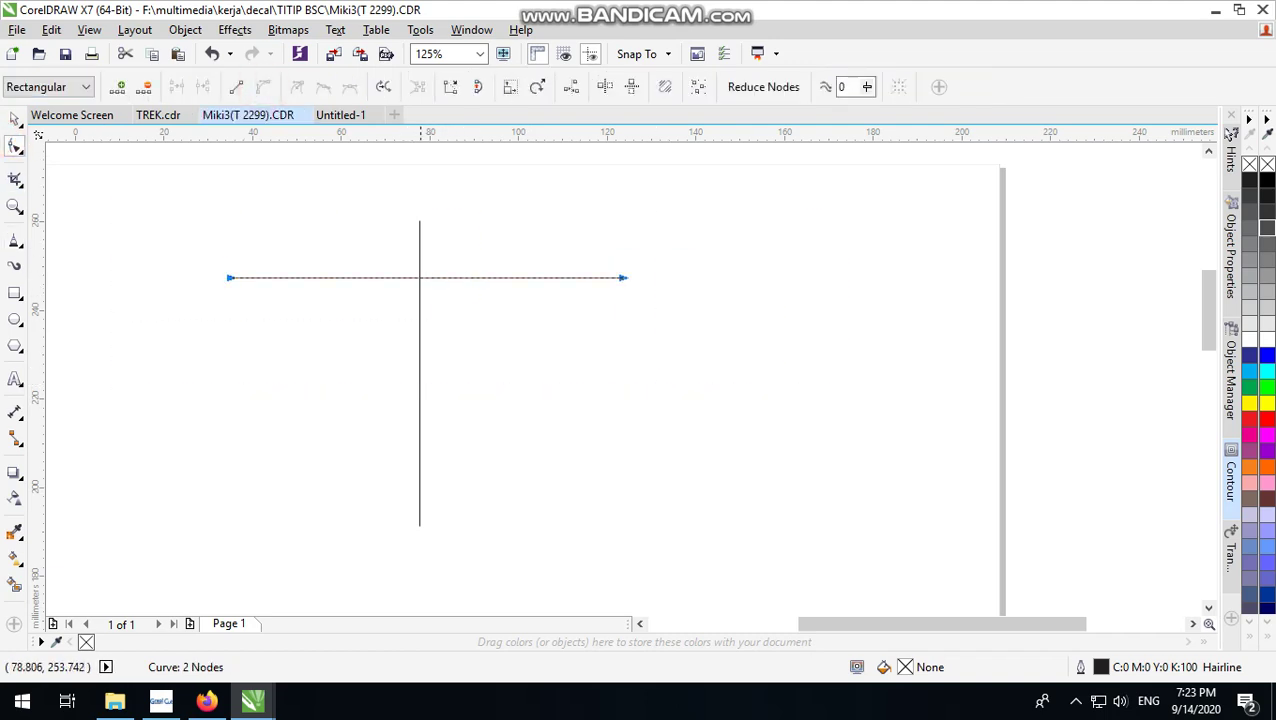
click(419, 277)
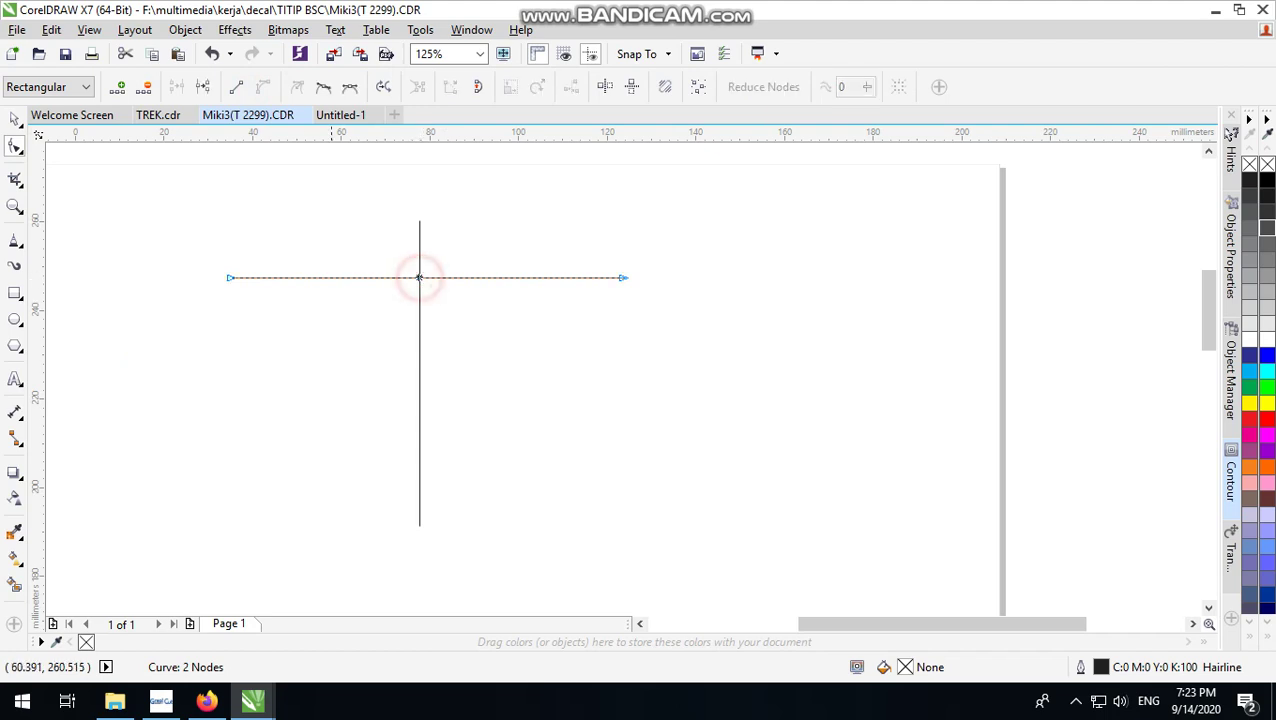
click(321, 86)
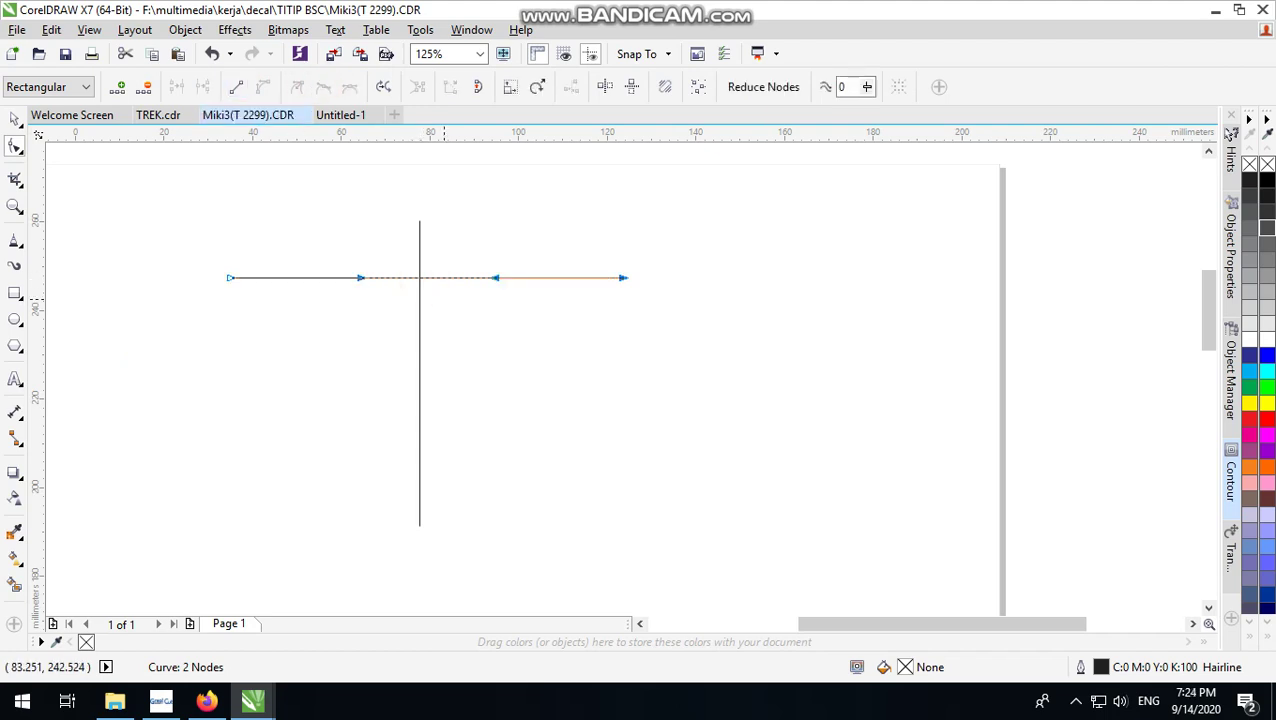
drag(419, 277, 419, 222)
click(15, 119)
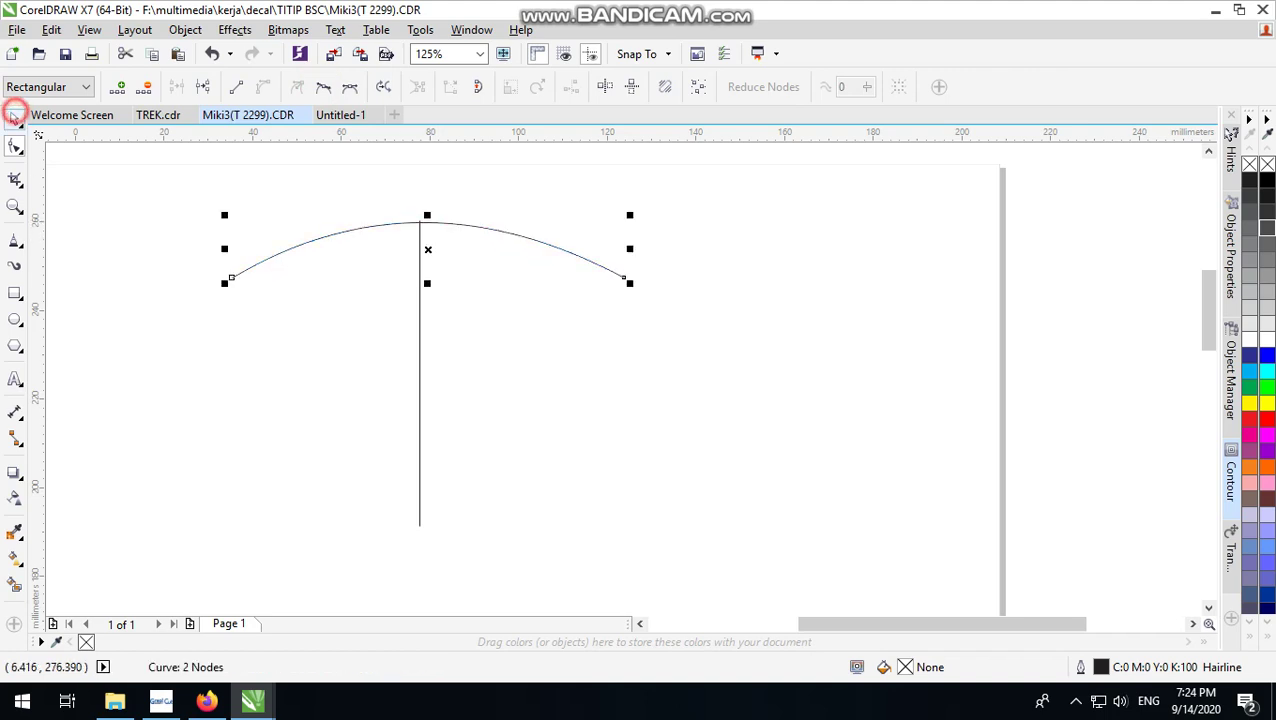
Pull the control handles of both arch end nodes outward to make the arch rounder and more symmetrical
click(15, 146)
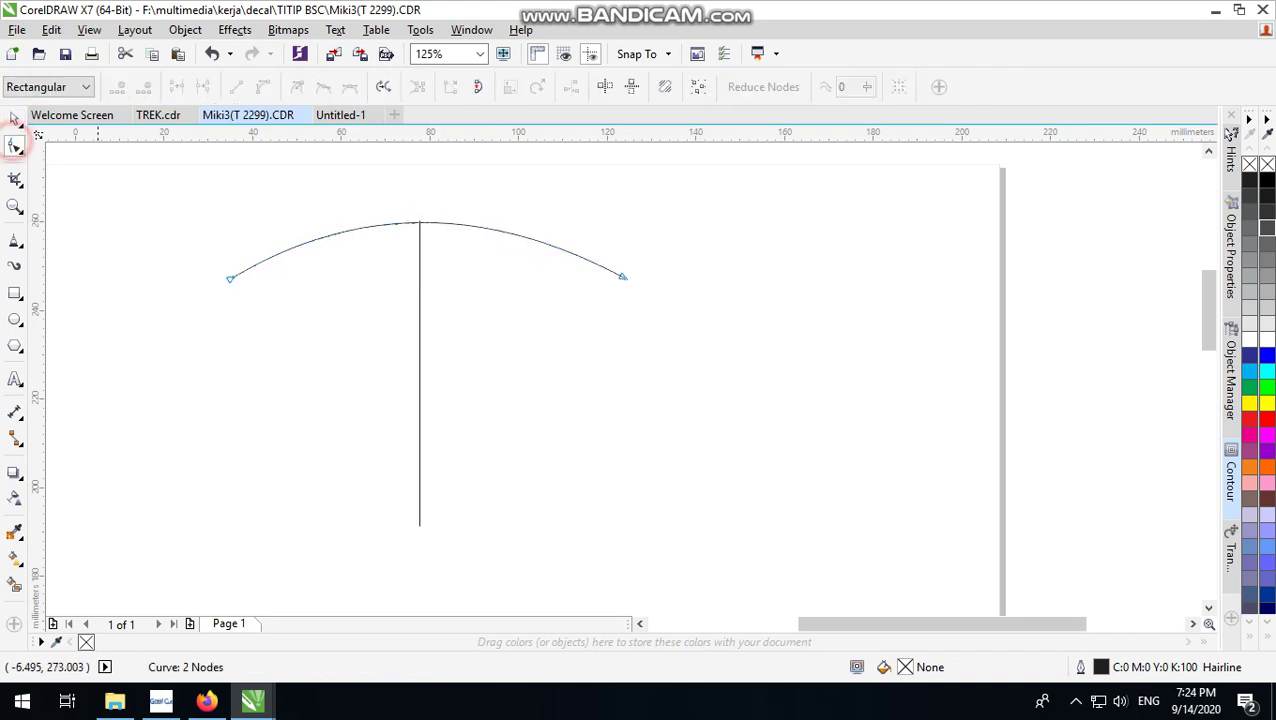
click(179, 247)
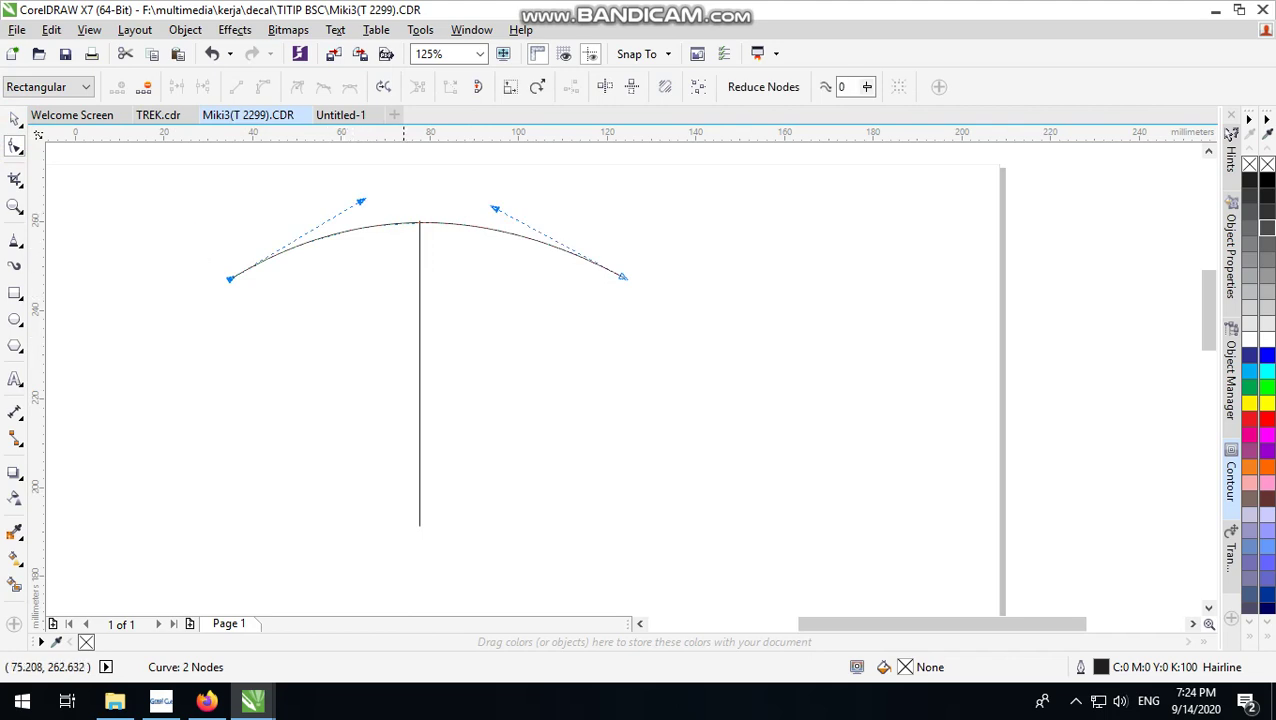
drag(362, 199, 311, 195)
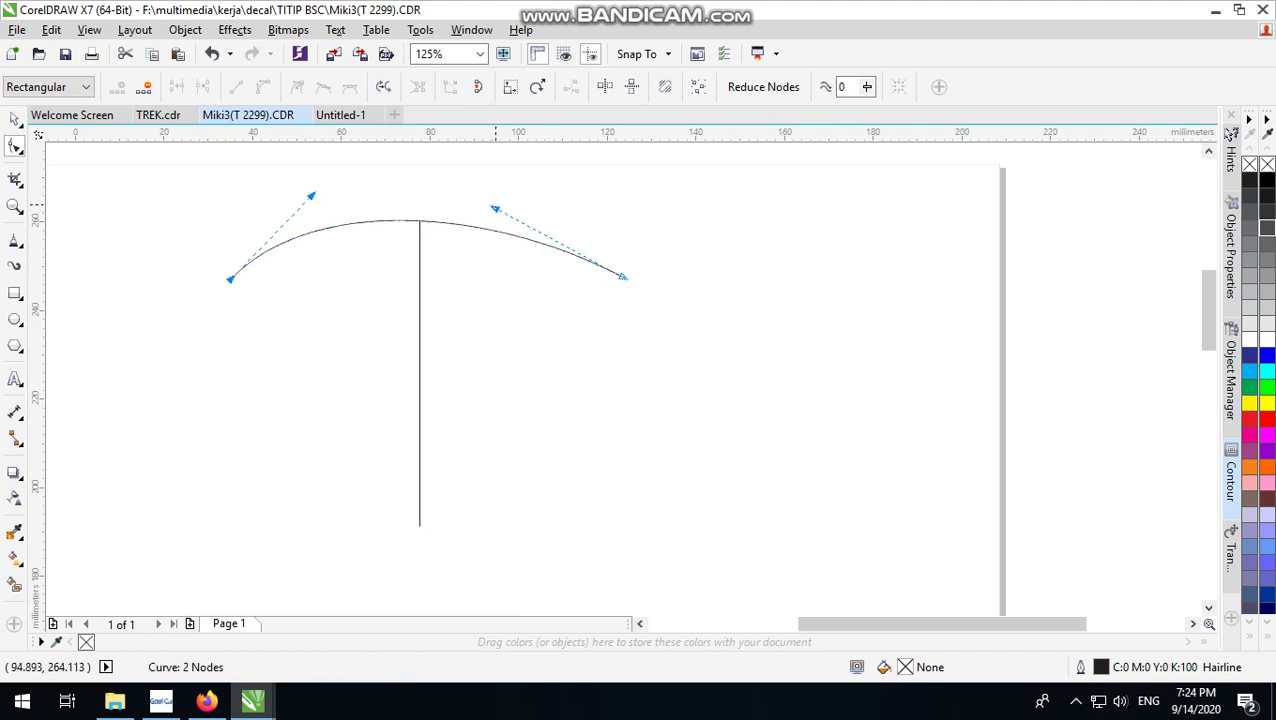
drag(494, 208, 559, 200)
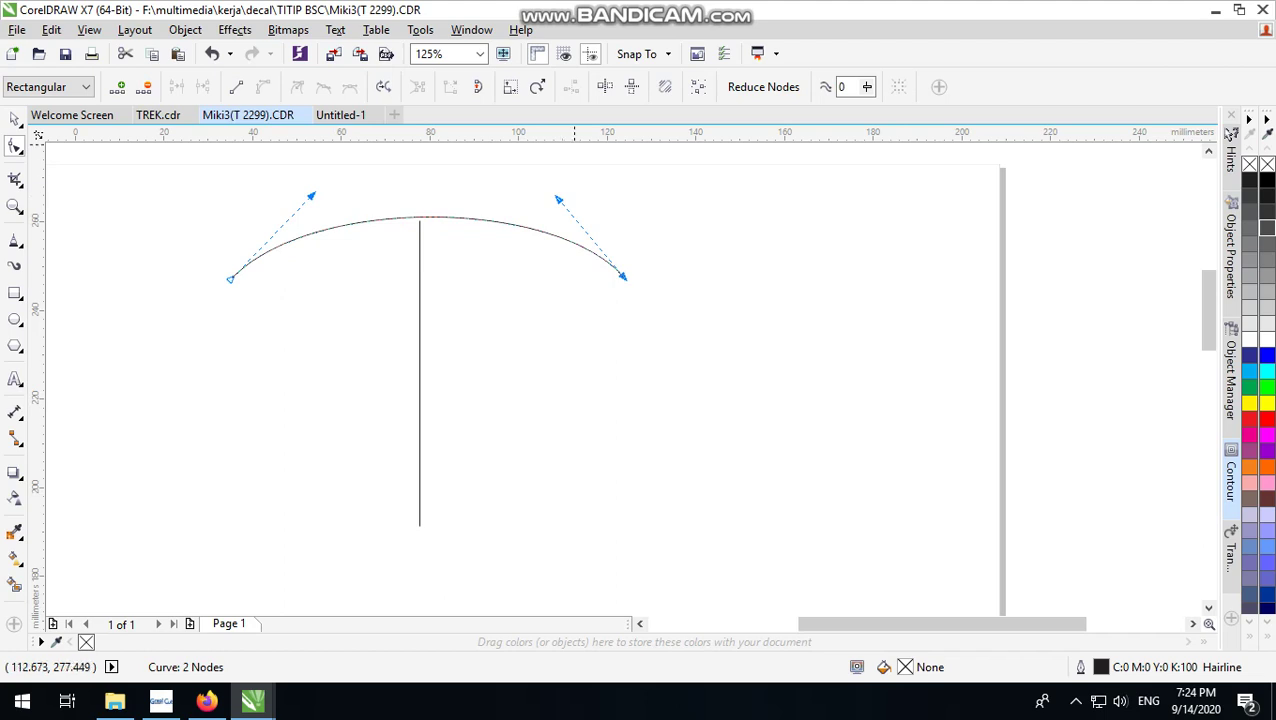
Add a horizontal guideline just above the arch and raise the right end node's control handle to the height of the left one
drag(574, 133, 577, 189)
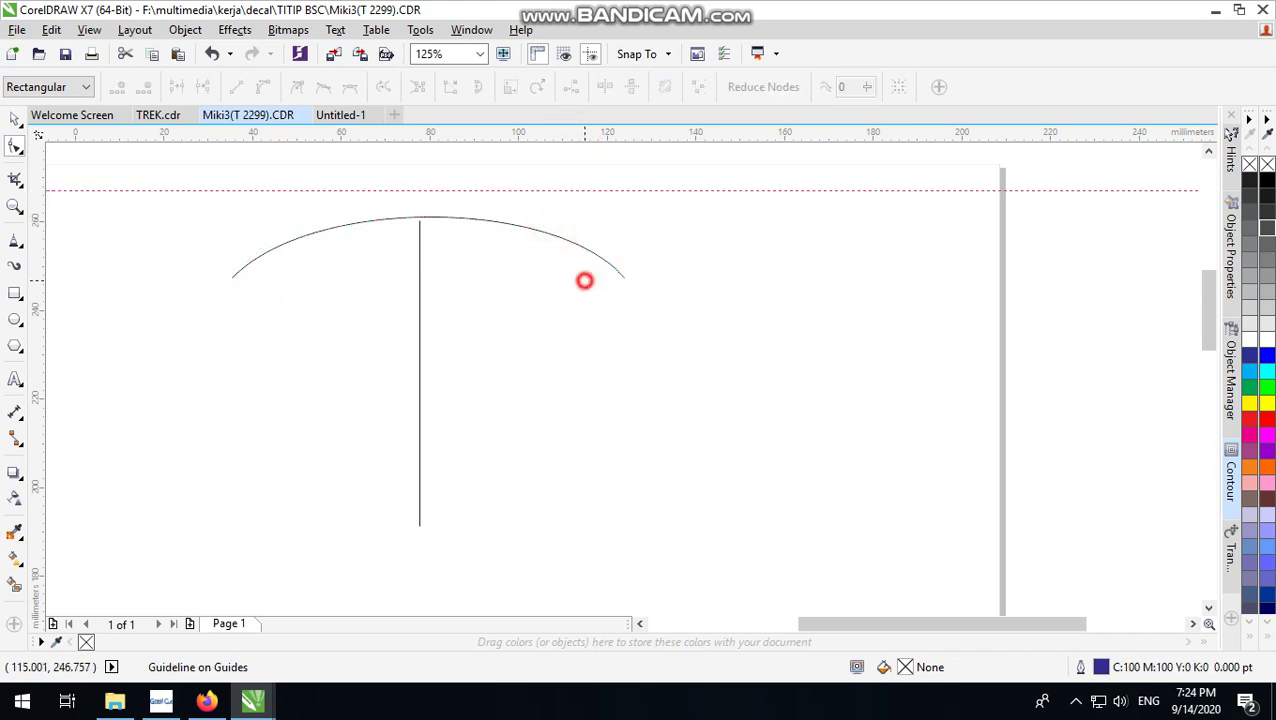
click(619, 271)
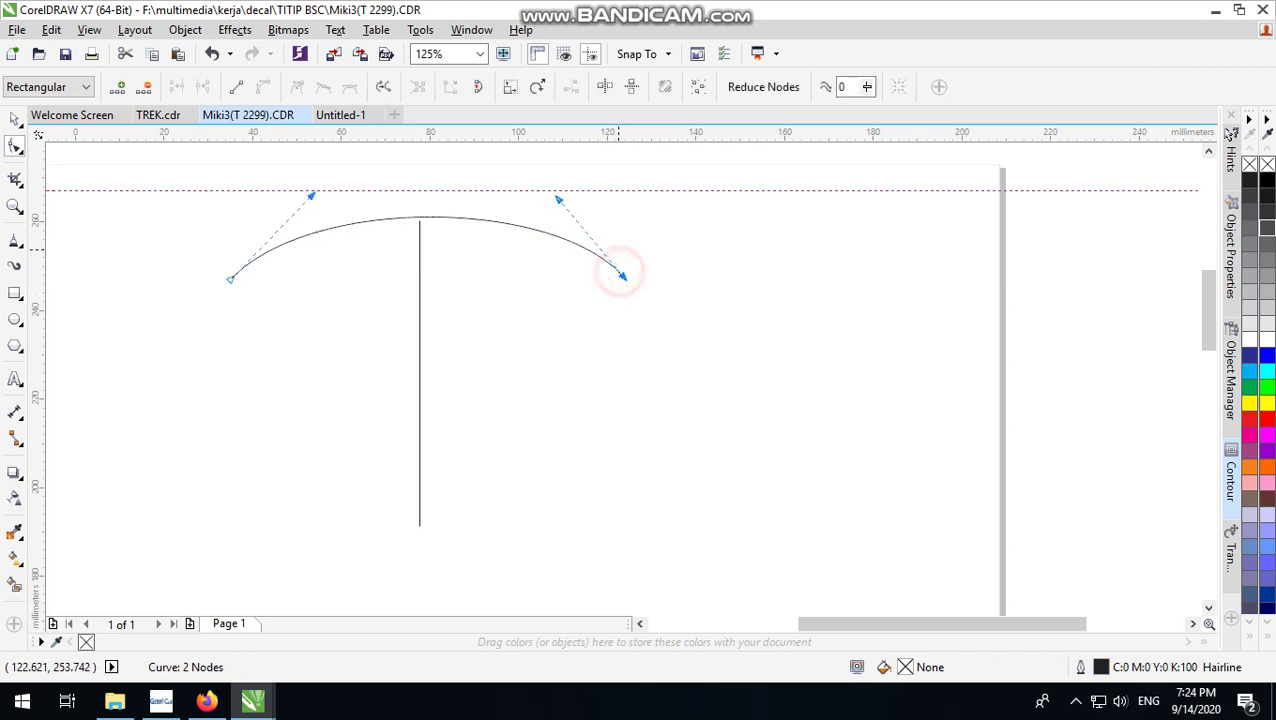
drag(559, 199, 557, 194)
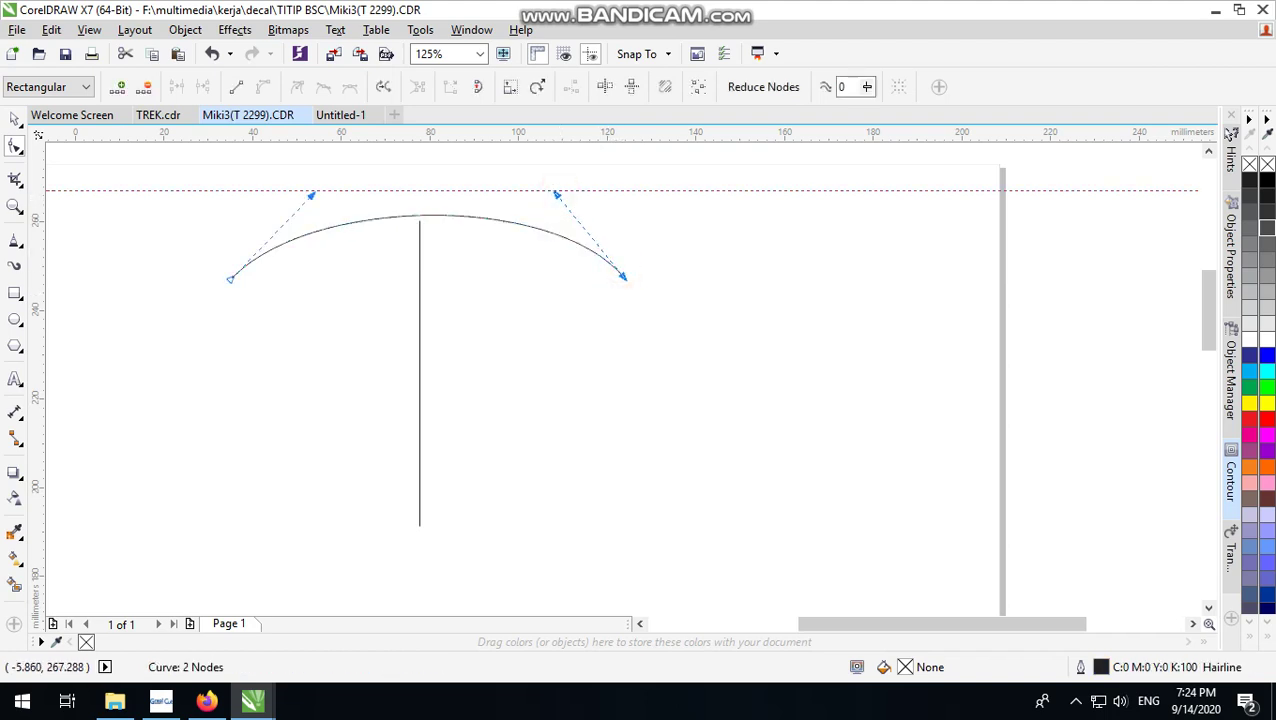
key(space)
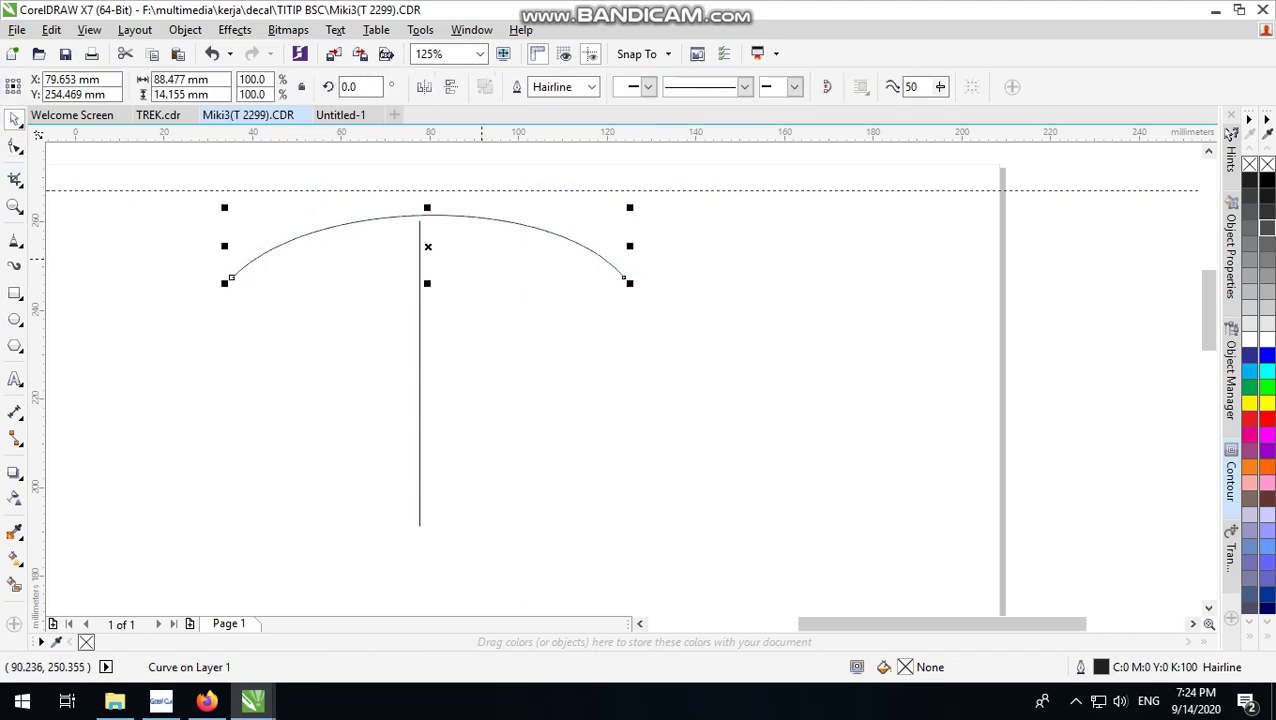
drag(163, 151, 772, 402)
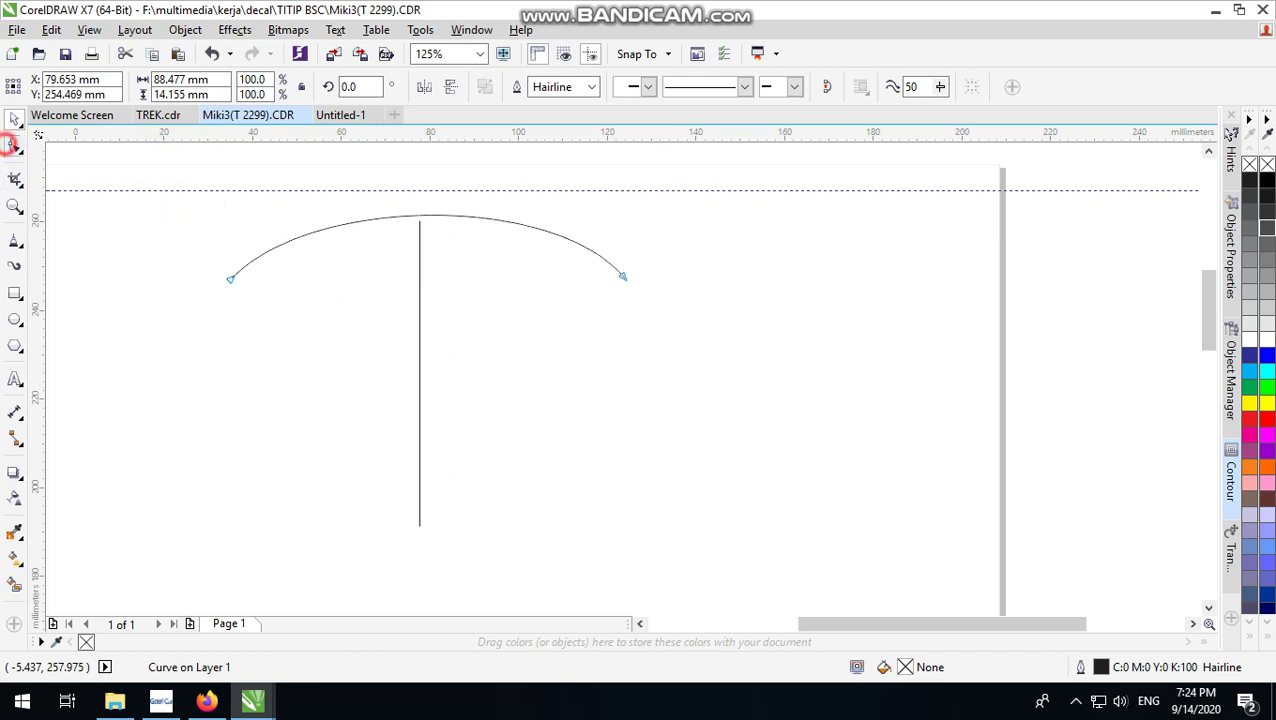
click(15, 146)
click(187, 245)
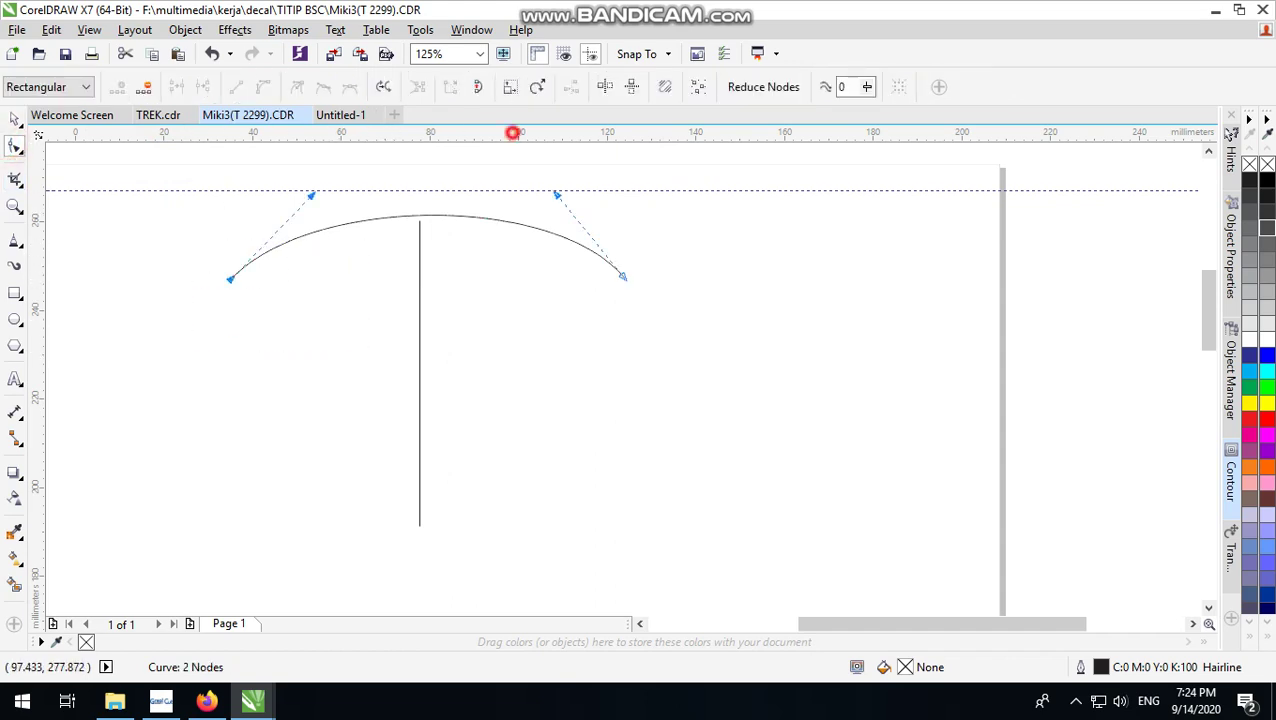
mouse_move(512, 132)
mouse_down()
mouse_move(500, 276)
mouse_move(488, 125)
mouse_up()
Create a vertically mirrored copy of the arch directly below it, forming a pointed oval with shared end points
click(15, 119)
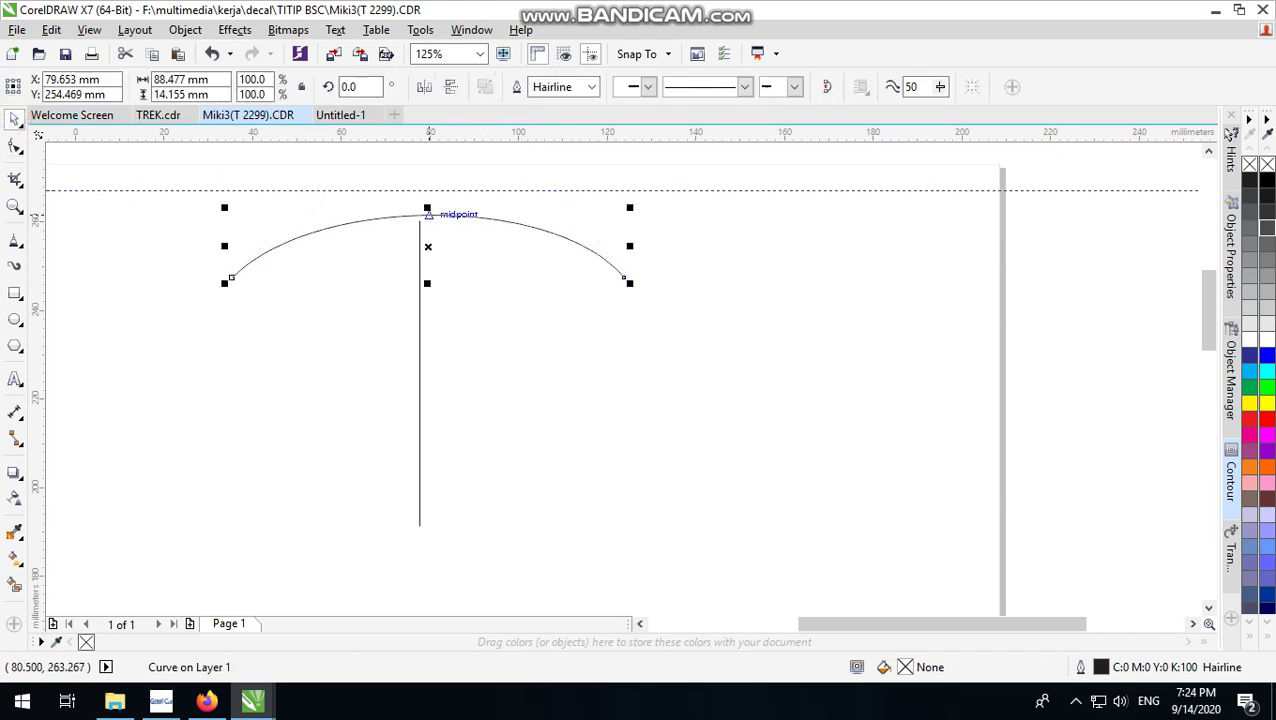
drag(428, 208, 427, 276)
right_click(427, 276)
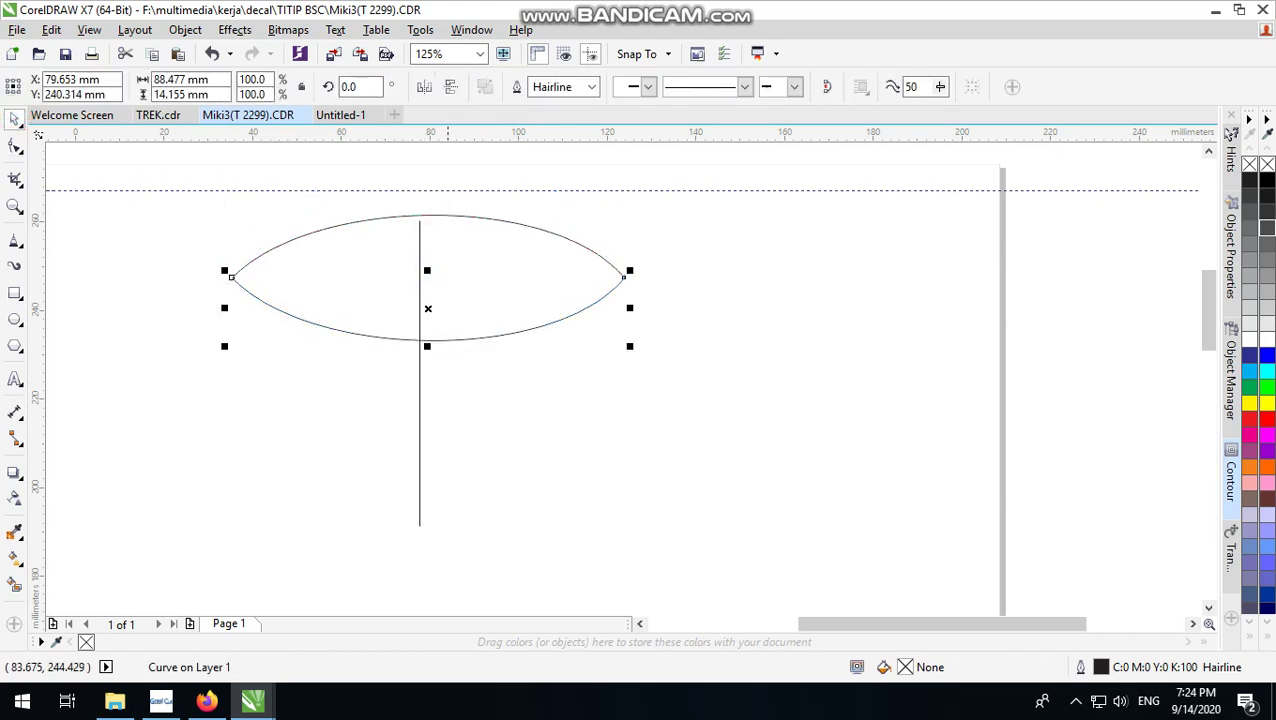
Combine the two arches into one curve and join their overlapping nodes at both ends into a closed shape
drag(518, 250, 268, 216)
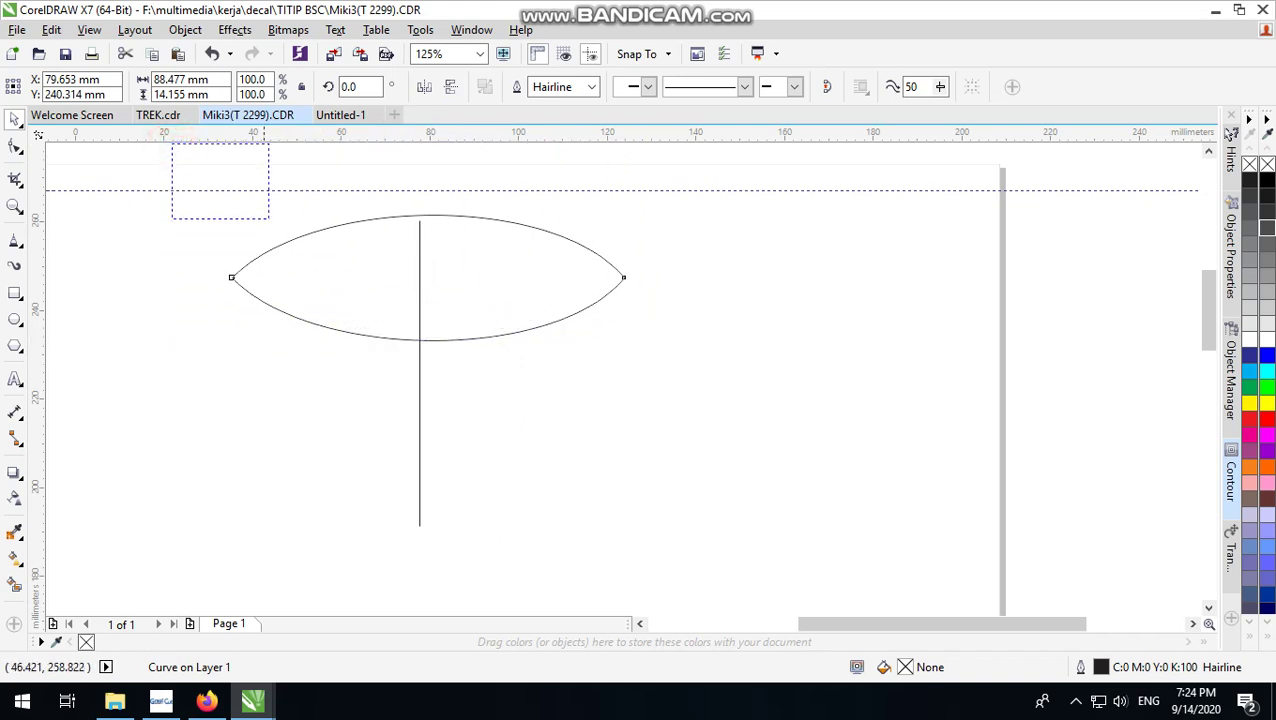
drag(535, 350, 675, 545)
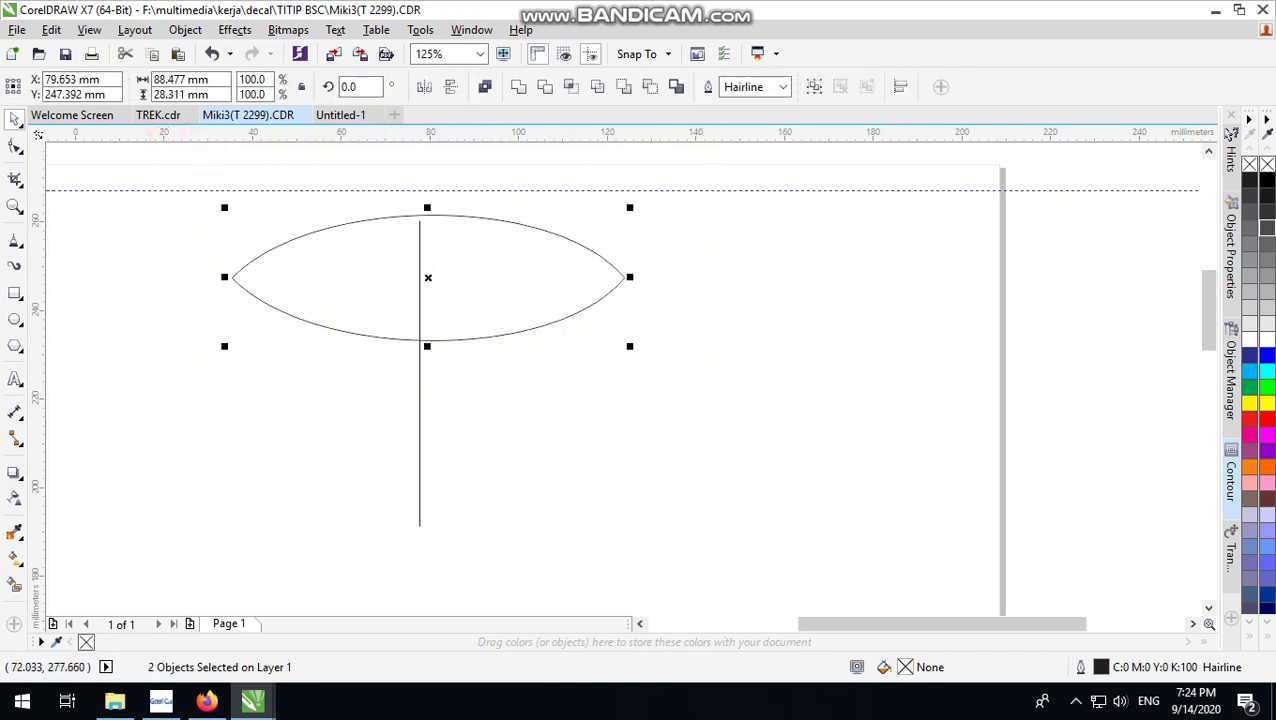
click(484, 87)
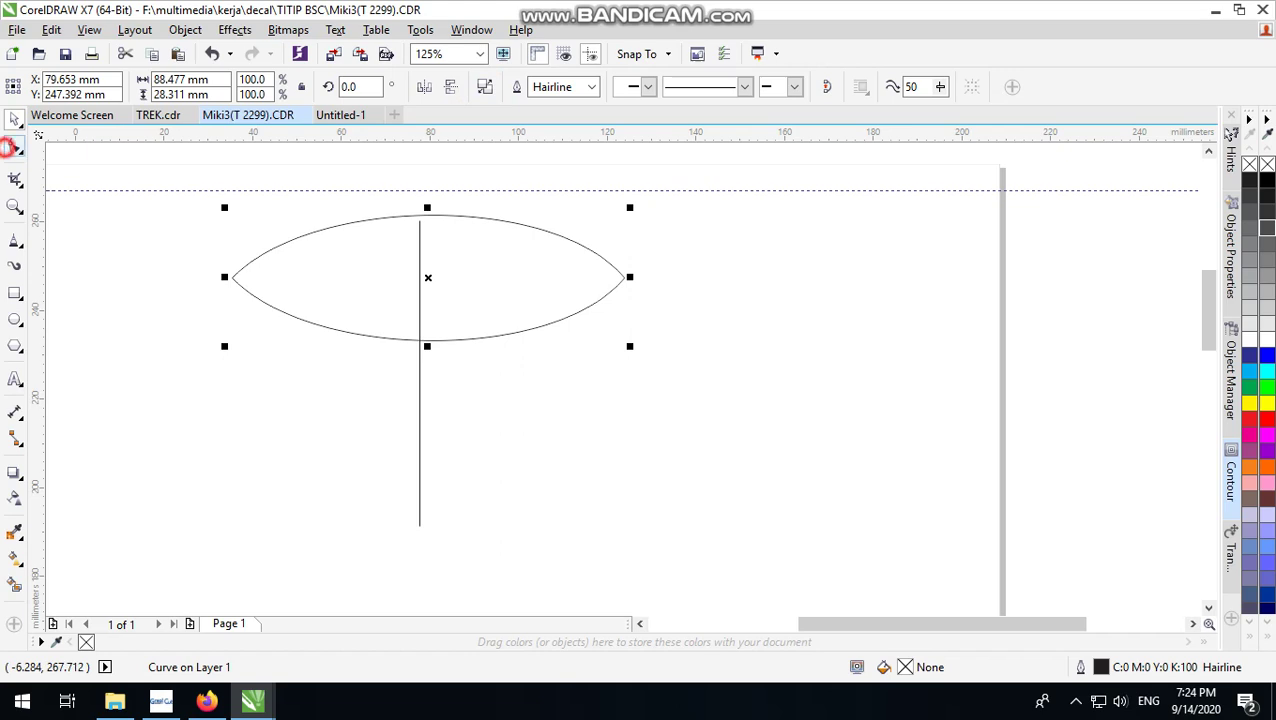
click(14, 146)
drag(305, 325, 168, 225)
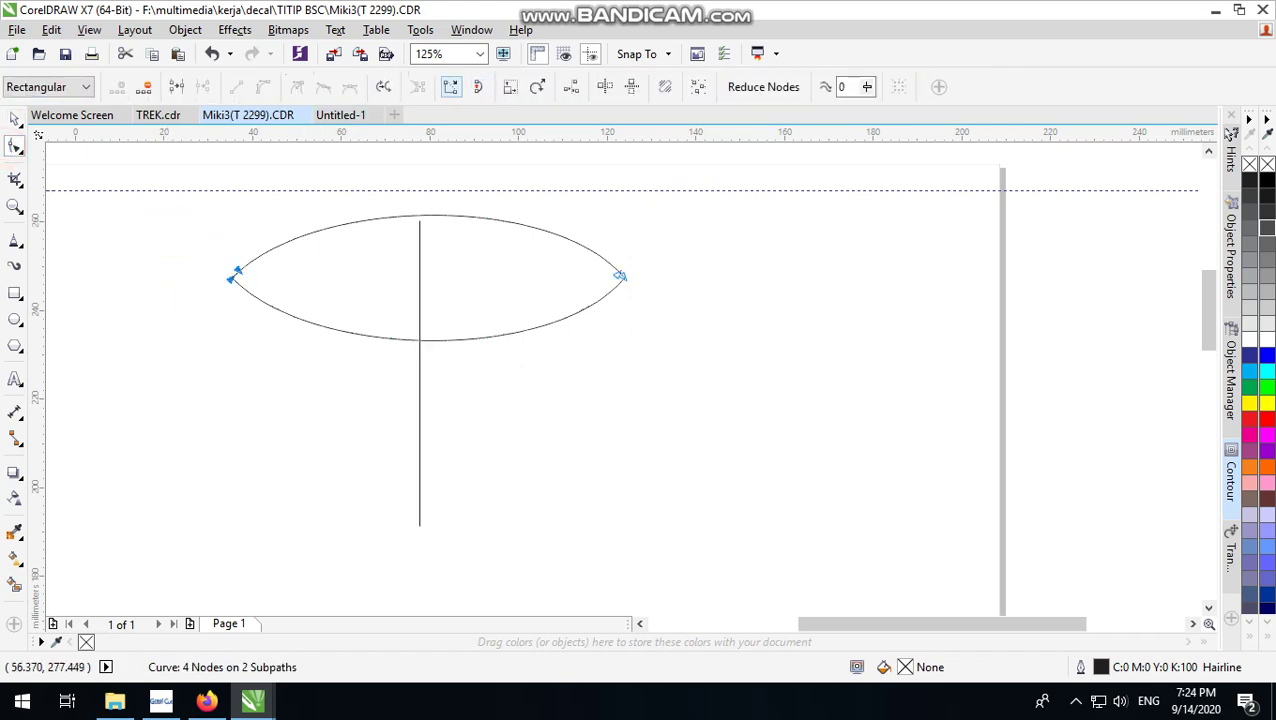
click(451, 87)
drag(601, 216, 703, 319)
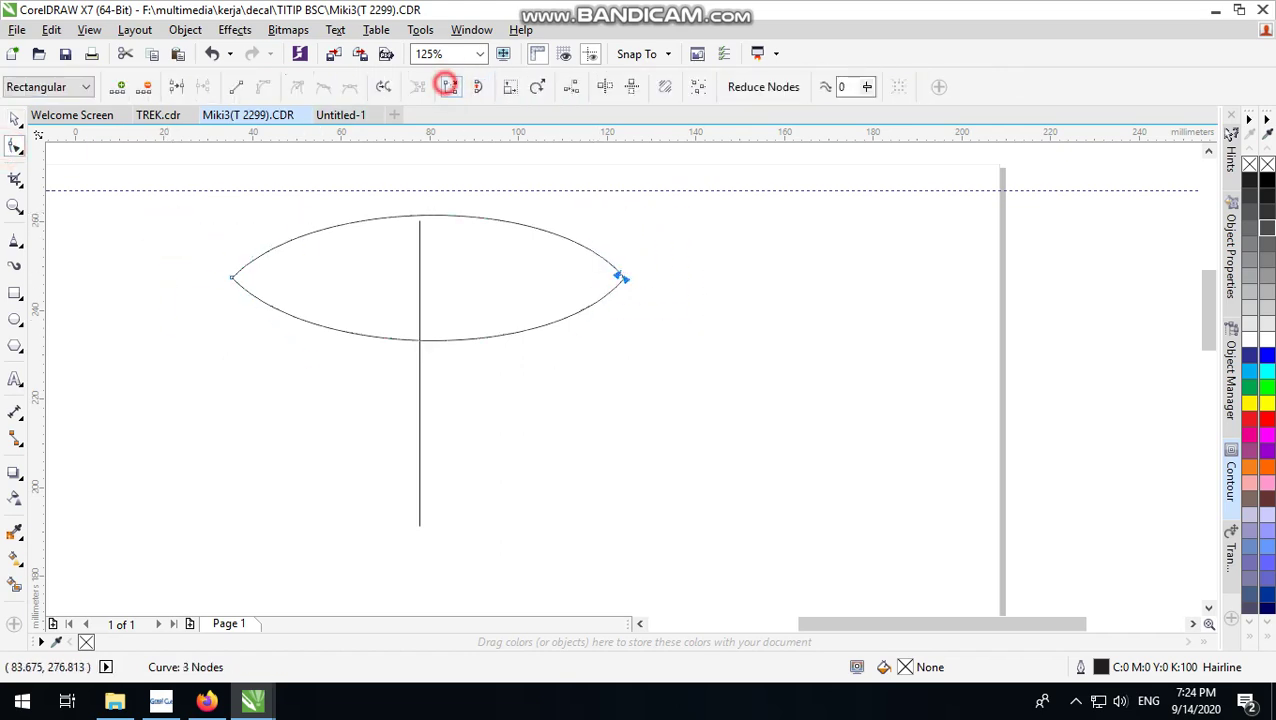
click(448, 86)
key(space)
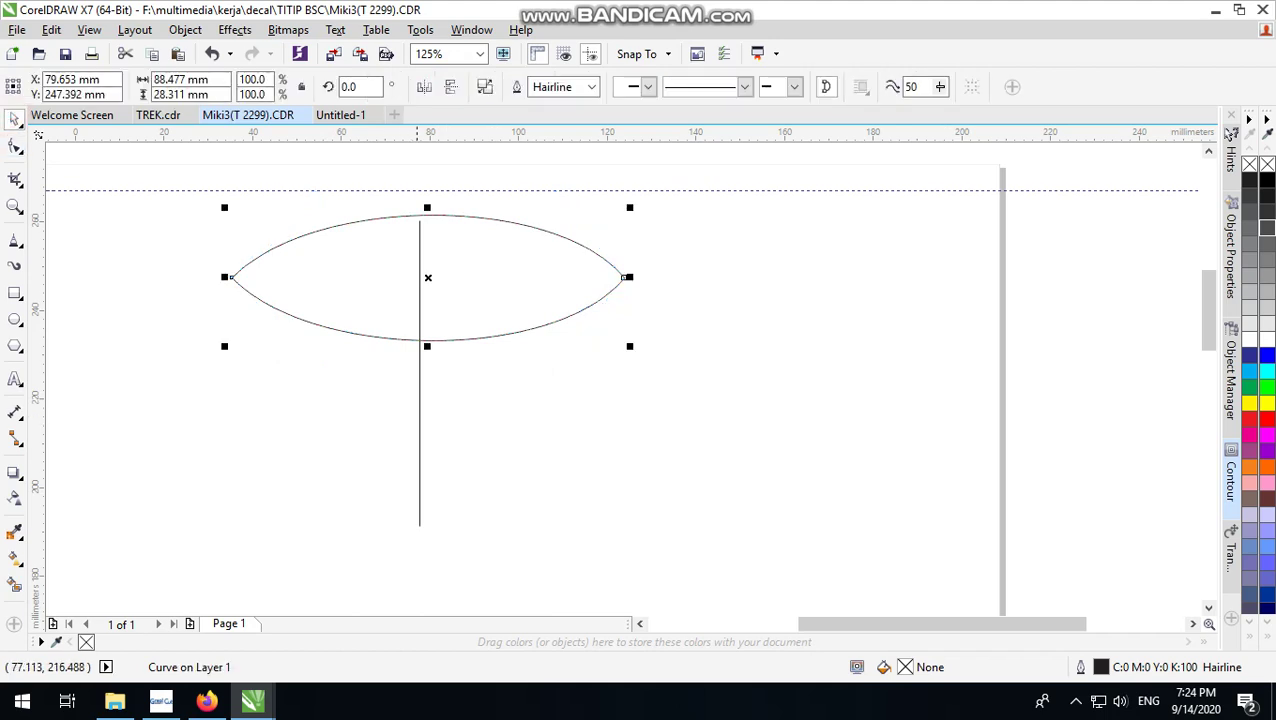
Align the pointed oval's horizontal center with the vertical line
click(421, 407)
drag(416, 397, 431, 383)
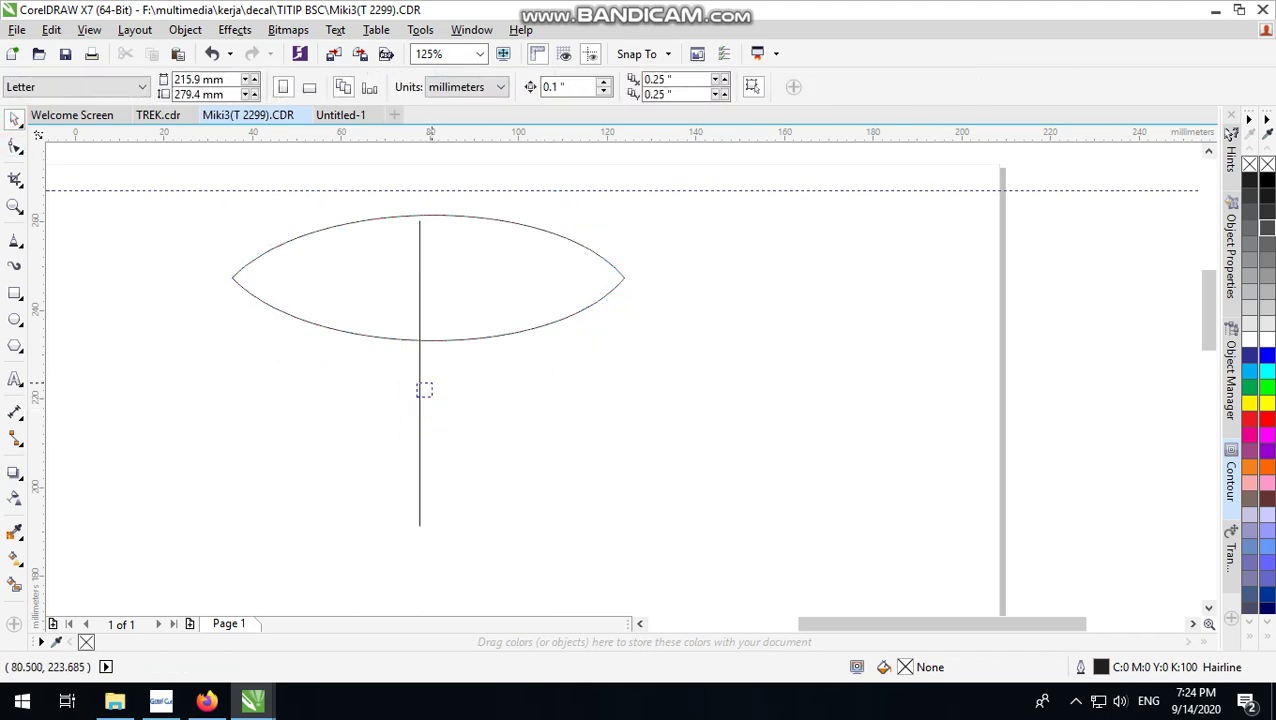
click(445, 338)
shift+click(419, 365)
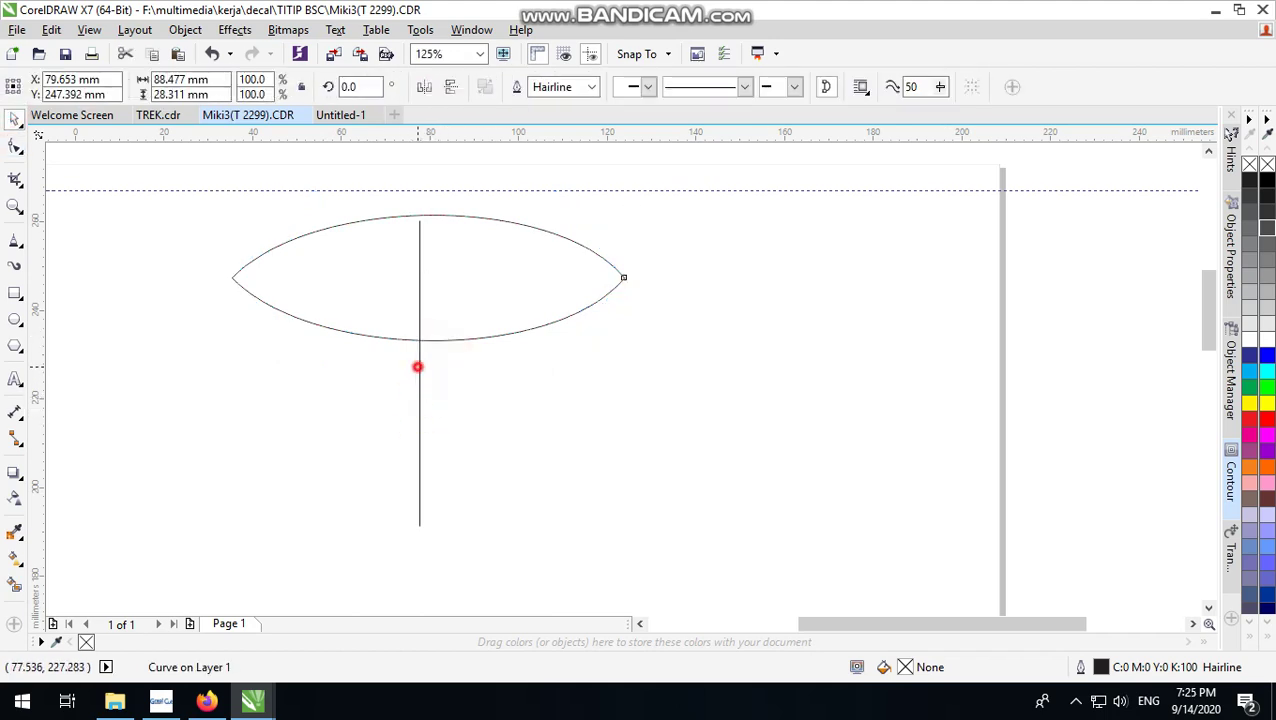
key(c)
click(484, 384)
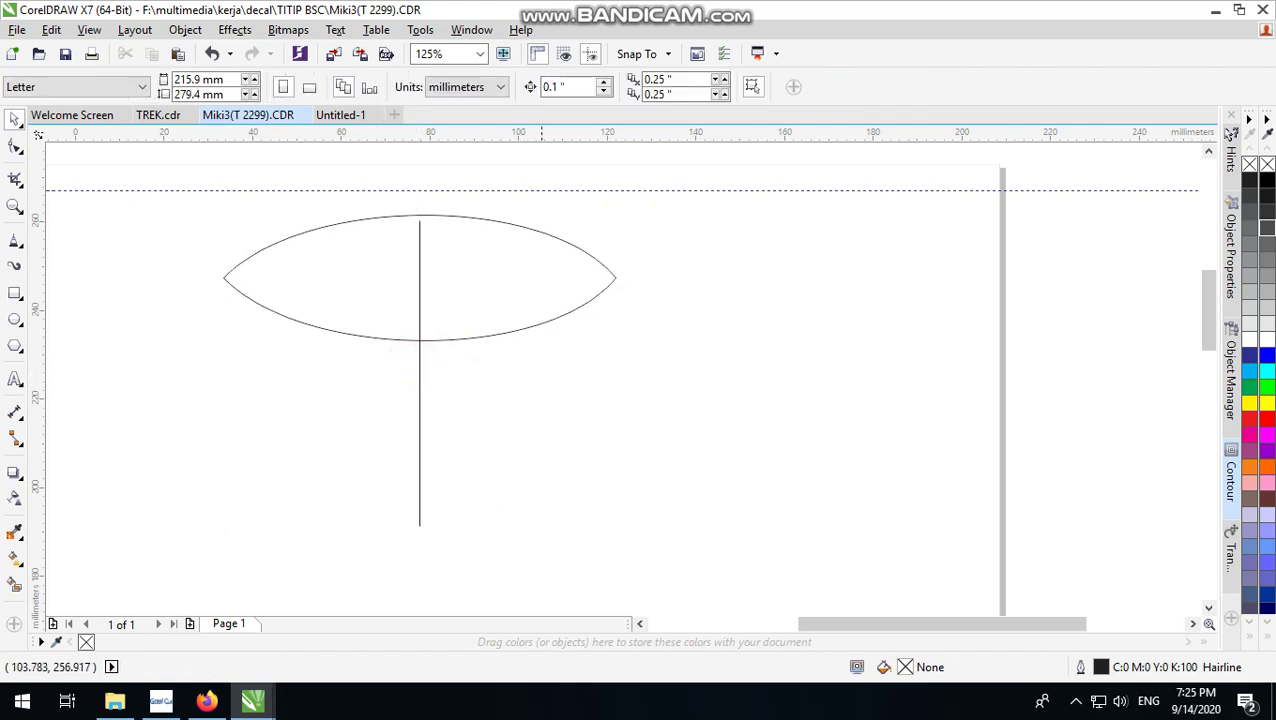
Move the pointed oval slightly down along the vertical line and flatten it by raising its lower edge
drag(547, 228, 546, 248)
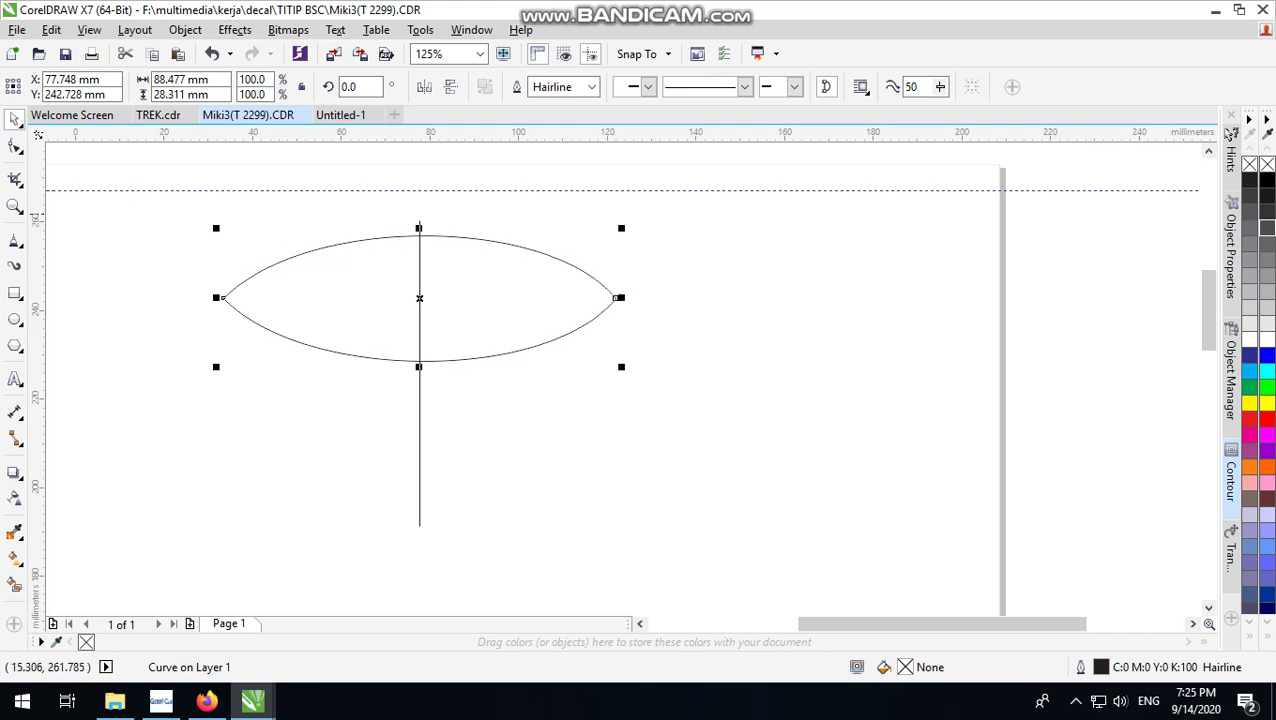
drag(420, 367, 420, 345)
click(422, 381)
Set the vertical line's outline width to 10 pt
click(420, 387)
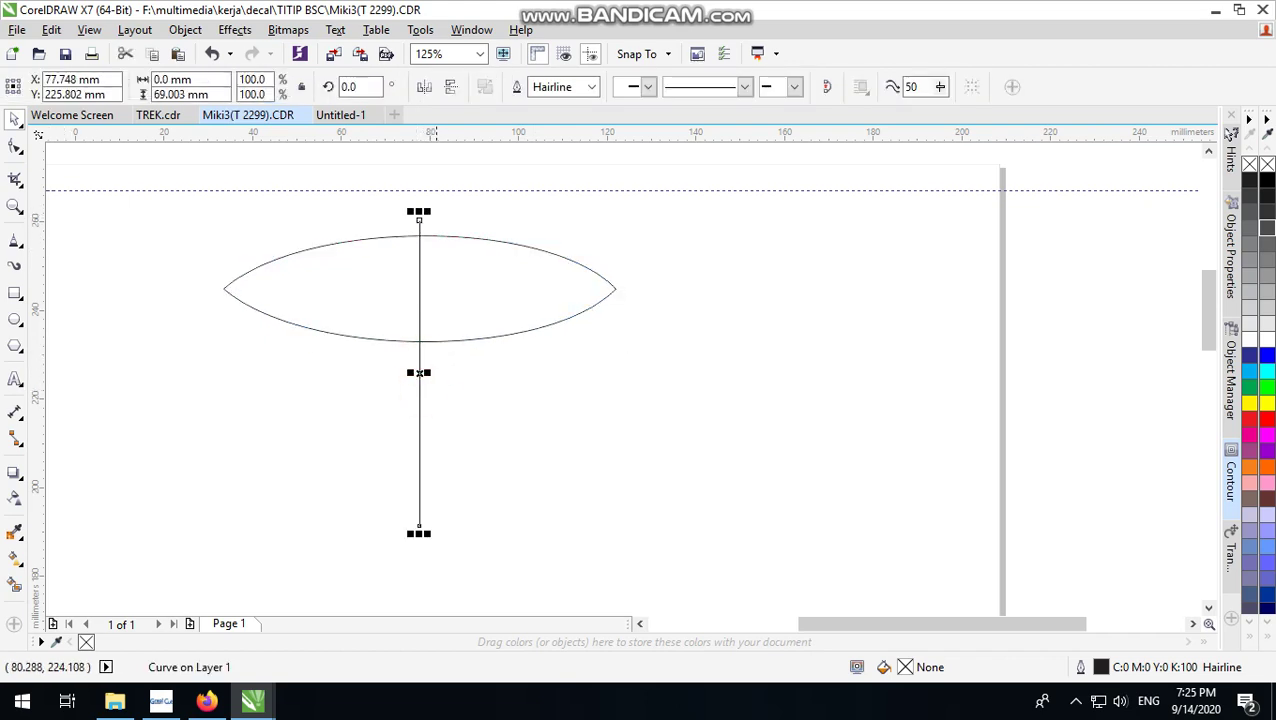
click(591, 87)
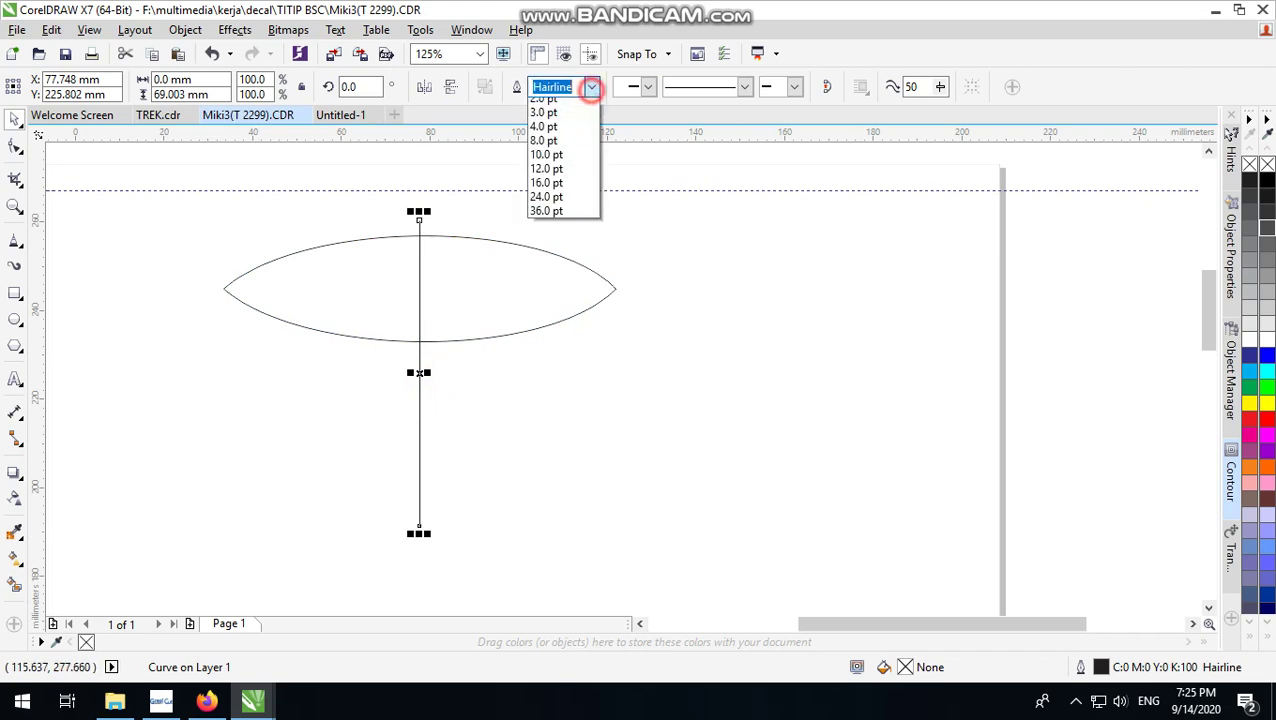
click(566, 243)
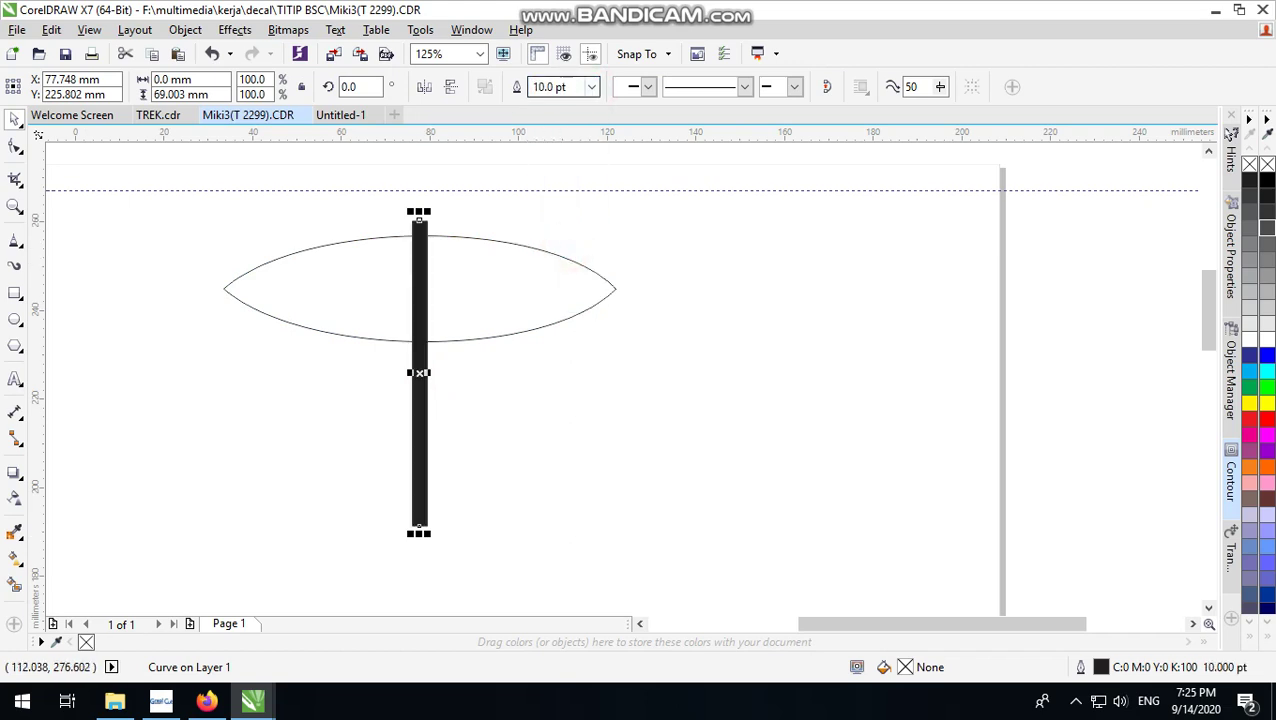
click(591, 87)
click(416, 143)
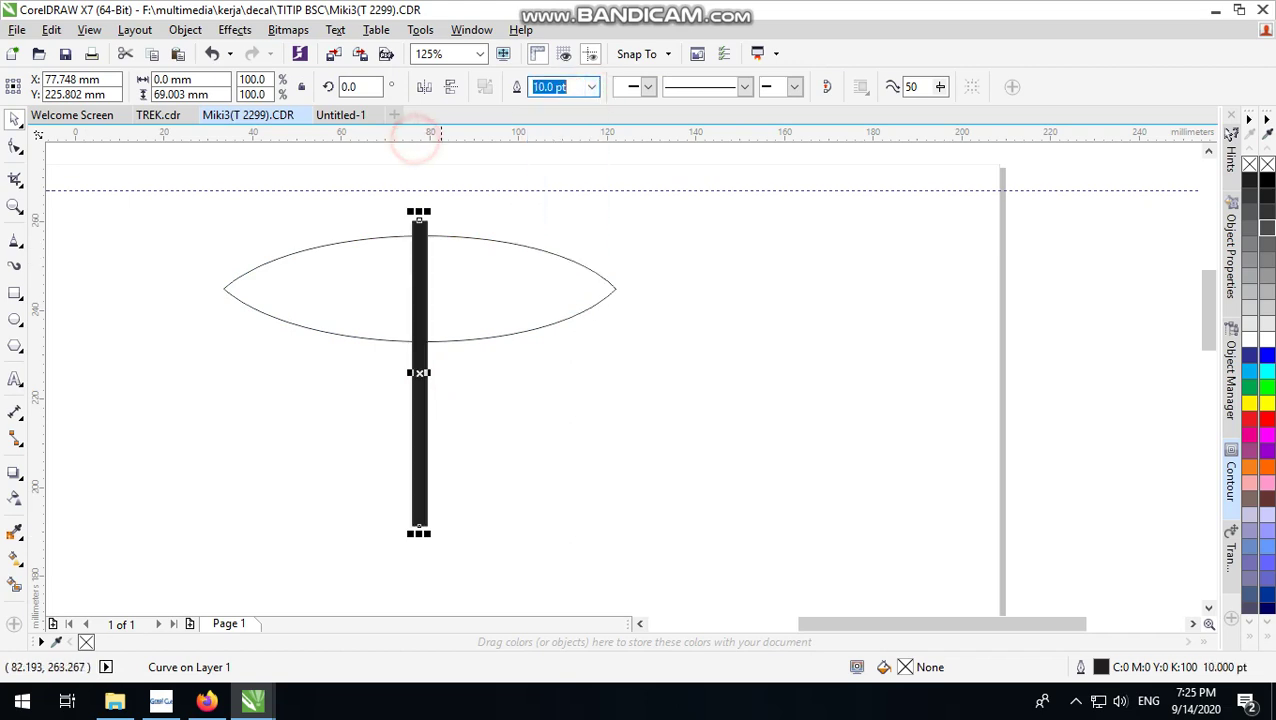
Scale the pointed oval and vertical line together to about 185 × 144 mm and move them lower on the page
scroll(416, 143, down, 4)
drag(358, 193, 551, 345)
drag(441, 217, 443, 296)
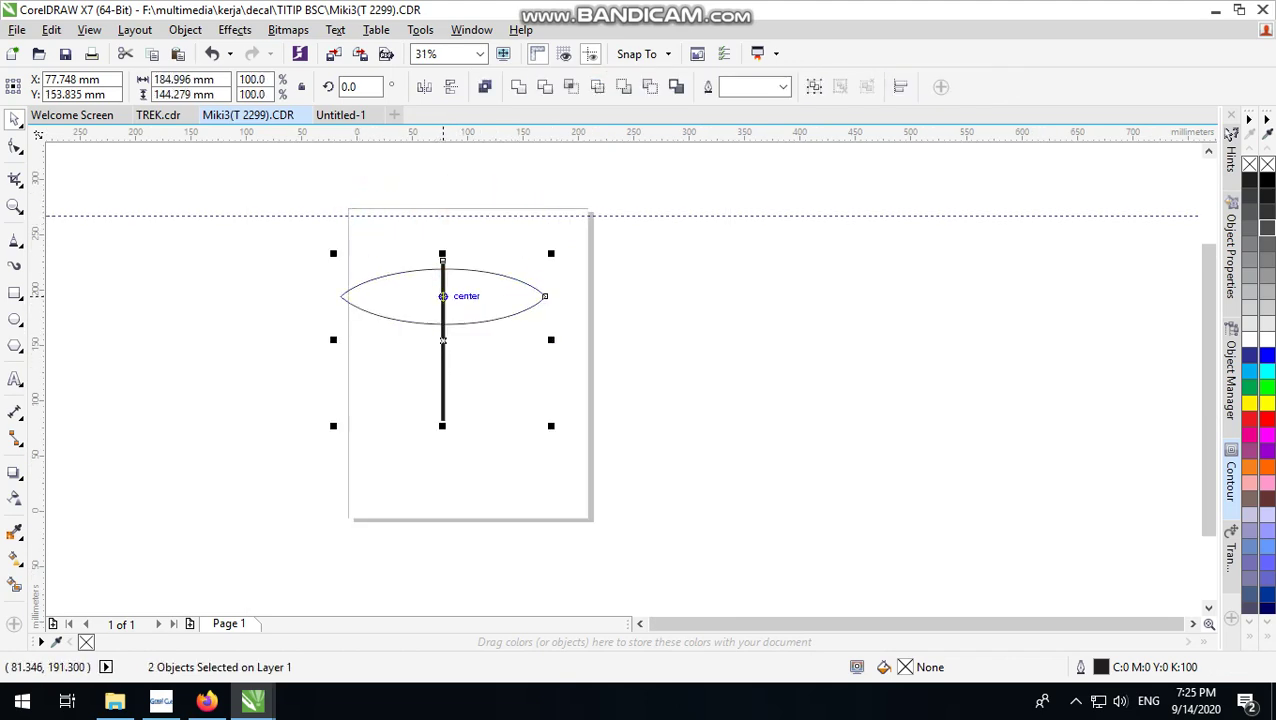
scroll(441, 289, up, 4)
click(632, 166)
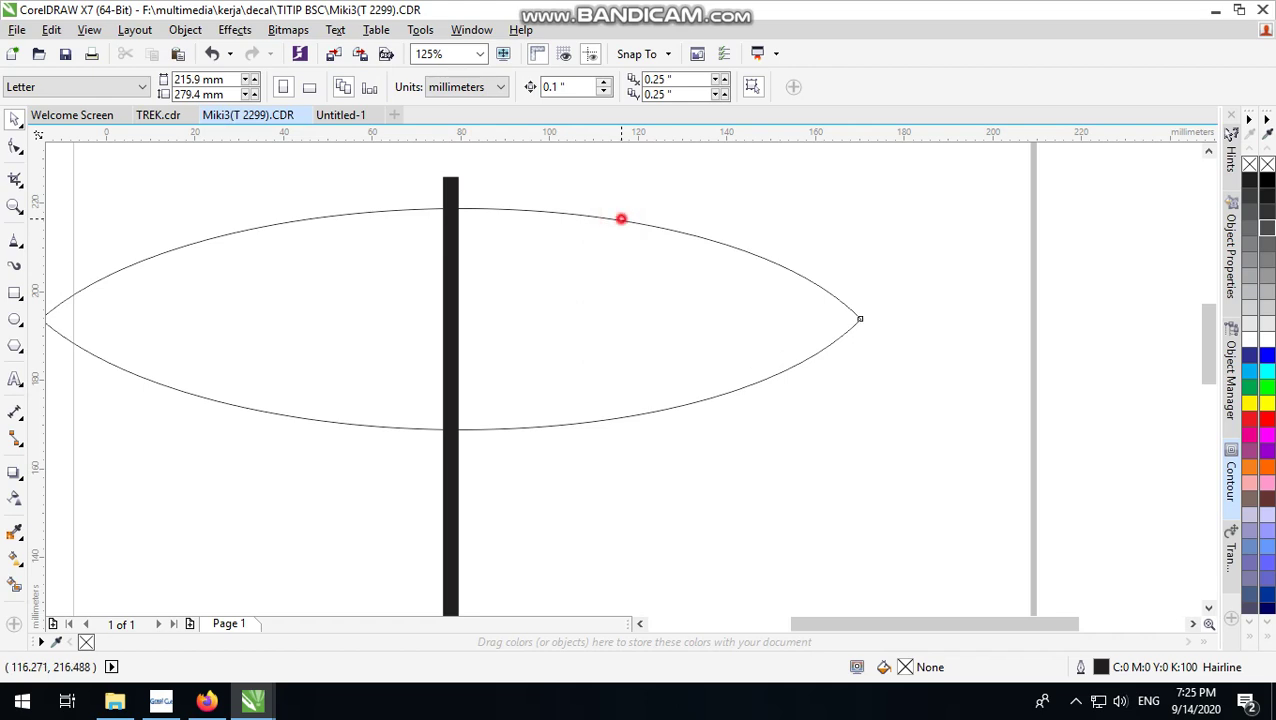
Set the pointed oval's outline width to 3 pt after trying 1 pt
click(620, 218)
click(555, 87)
click(591, 87)
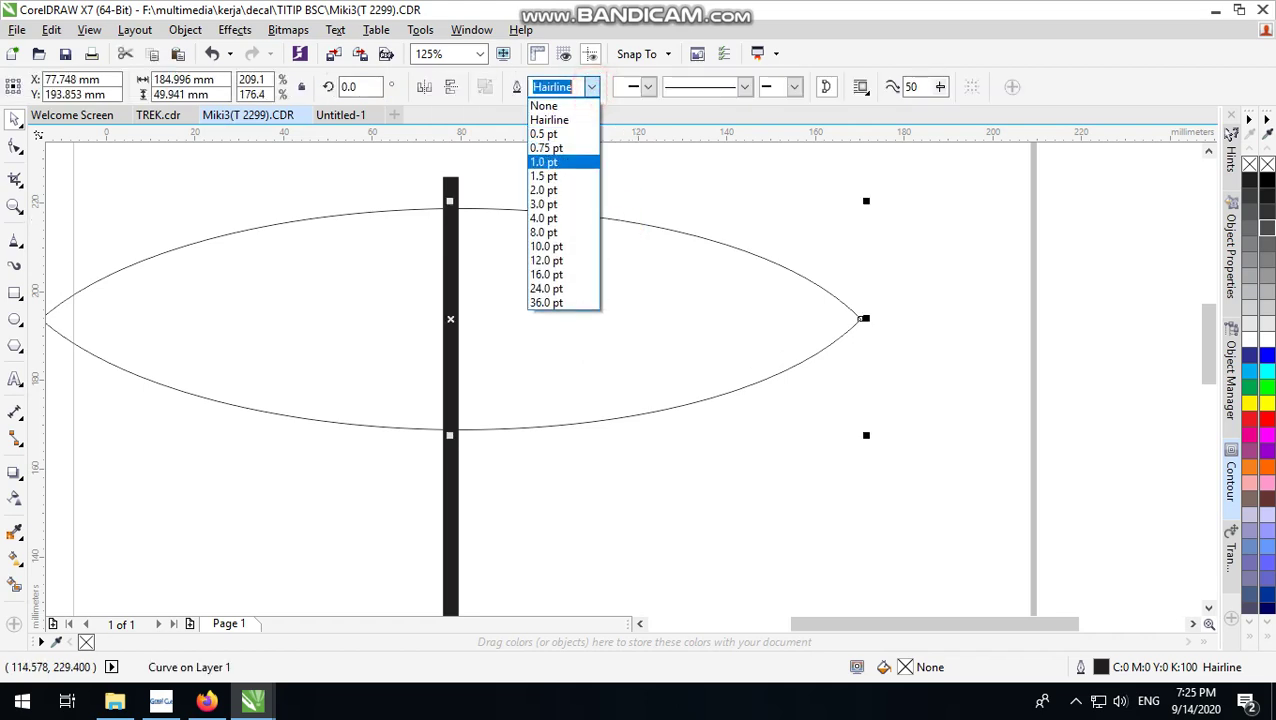
click(565, 160)
click(555, 87)
click(591, 87)
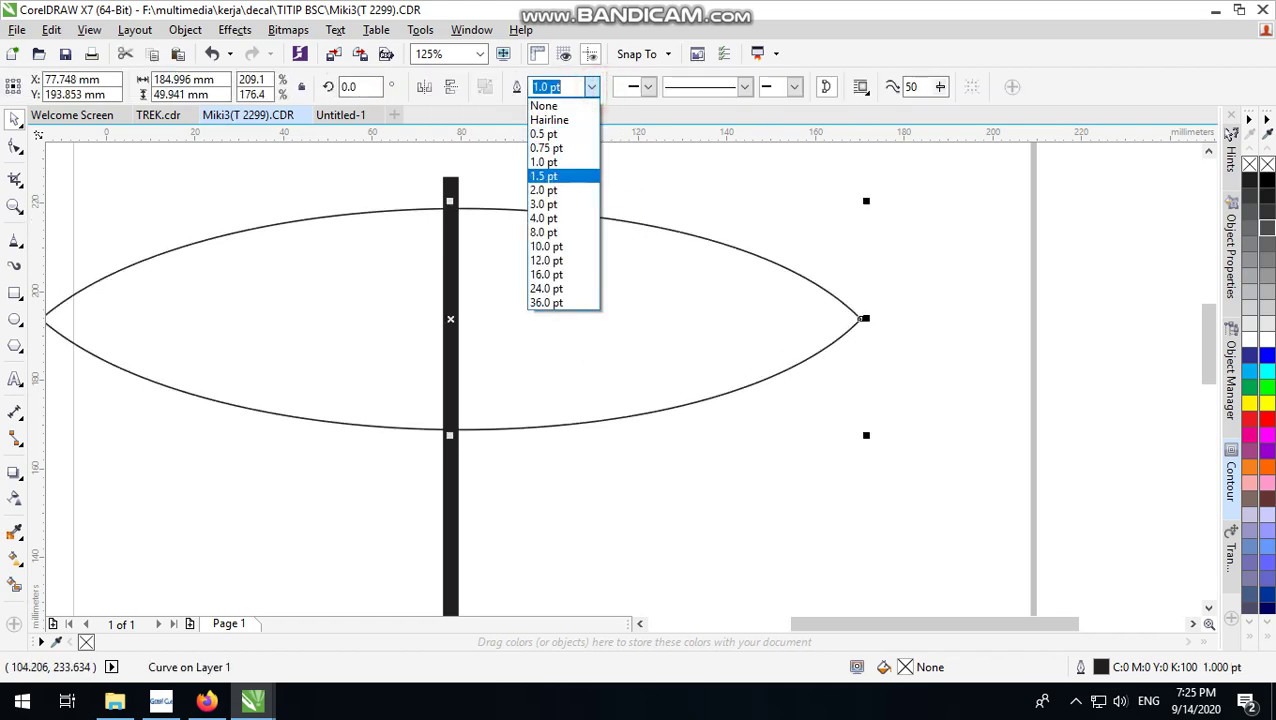
click(569, 203)
scroll(518, 219, down, 1)
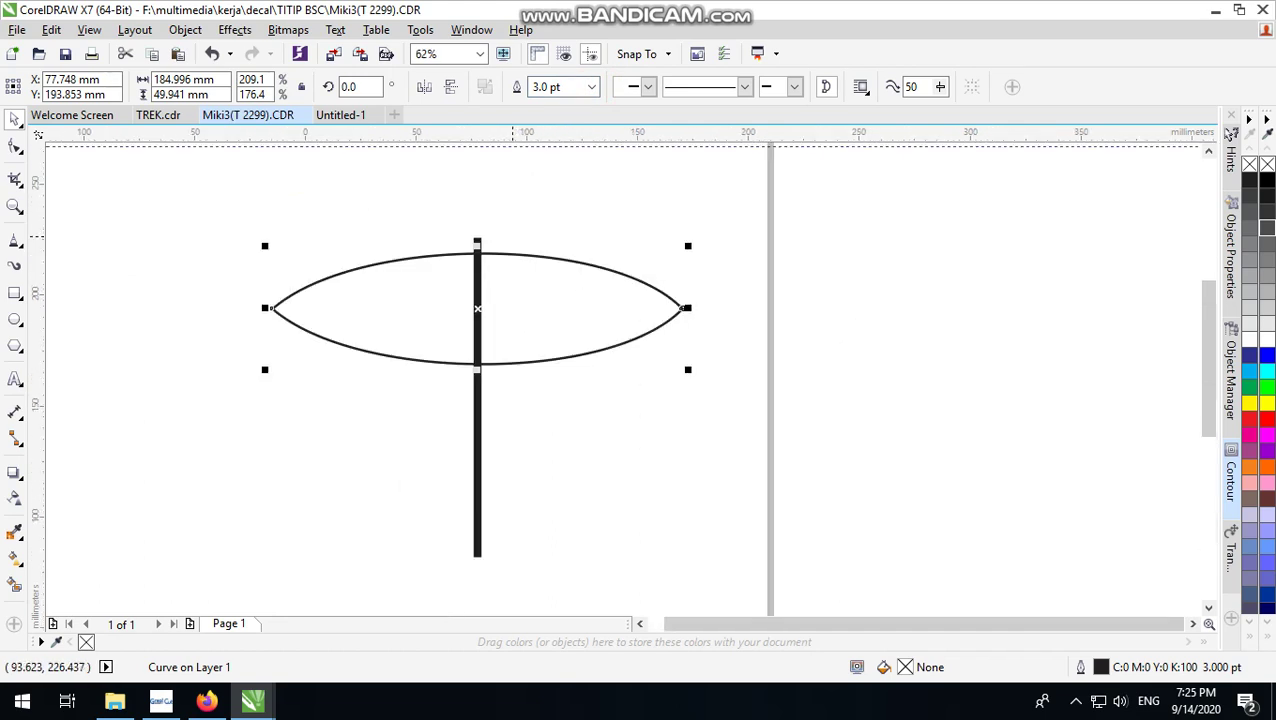
scroll(518, 219, up, 1)
click(518, 219)
Draw a slanted line about 13 × 8 mm from the vertical line's top to the oval's upper edge and mirror a copy to the other side
click(15, 240)
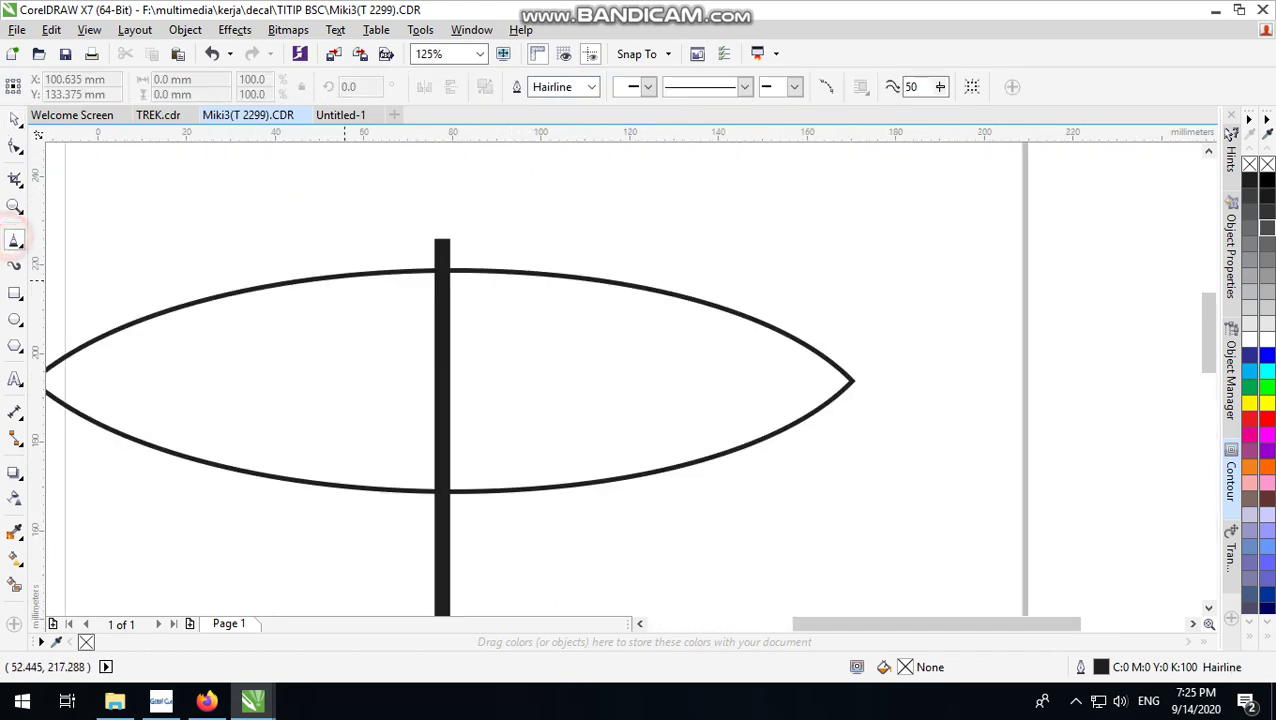
scroll(441, 258, up, 1)
click(478, 237)
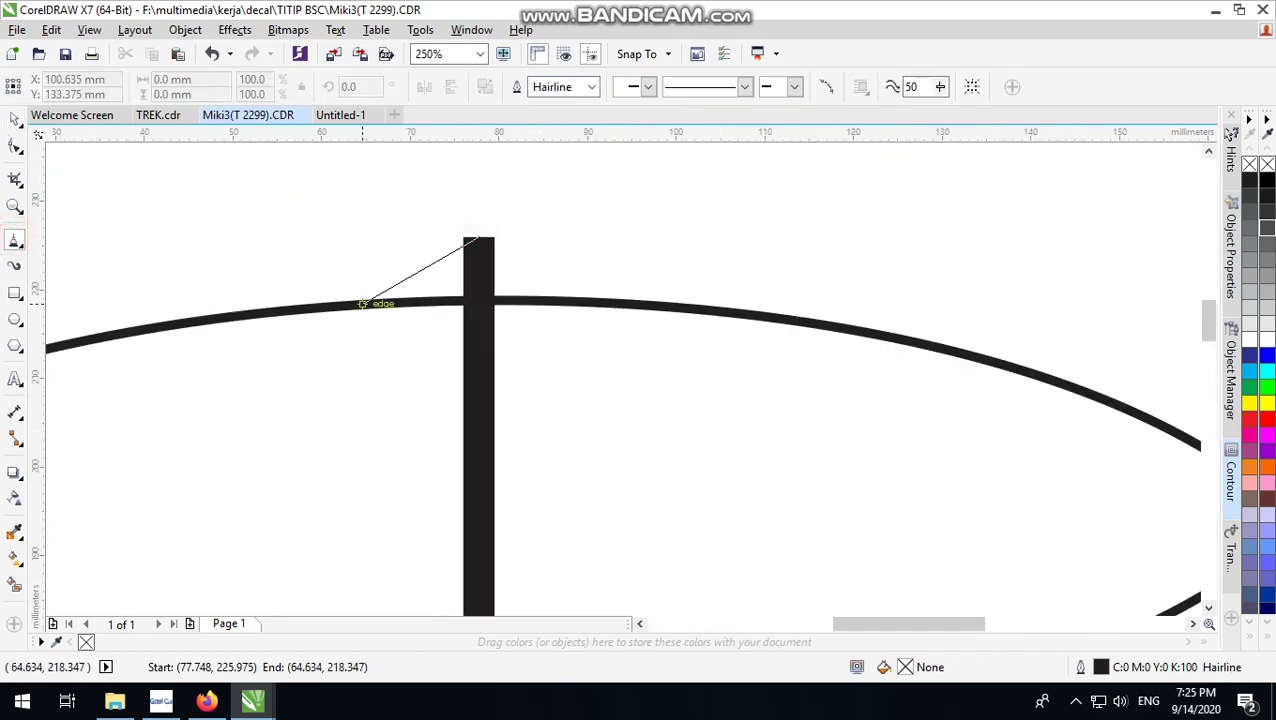
click(355, 305)
click(15, 118)
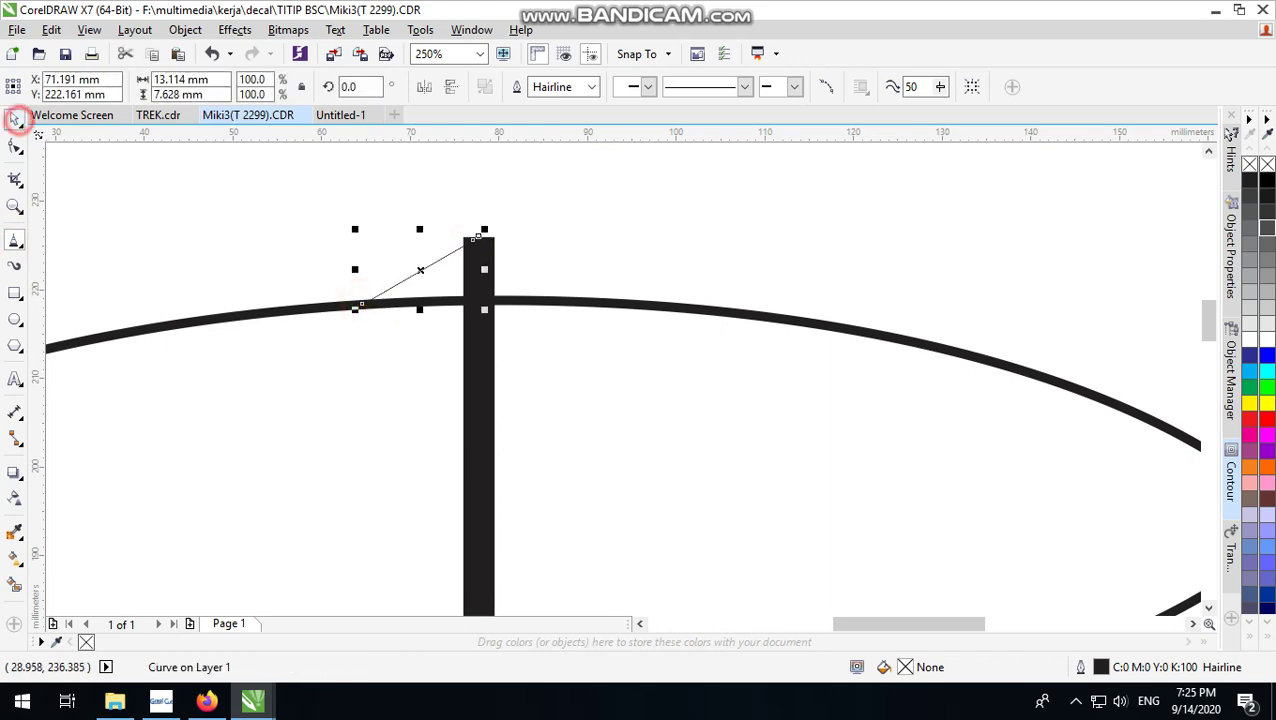
drag(355, 269, 496, 270)
right_click(496, 270)
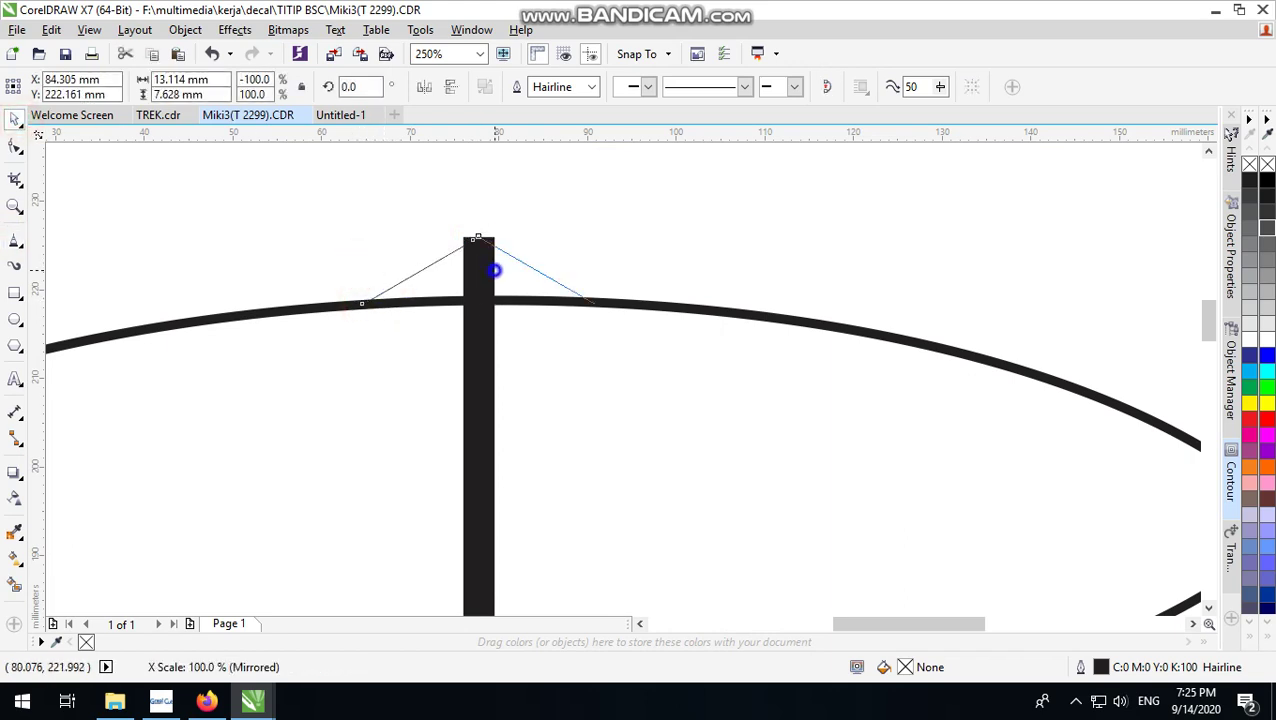
Try outline widths of 2, 8 and 1 pt on both slanted lines and settle on 4 pt
key(ctrl+a)
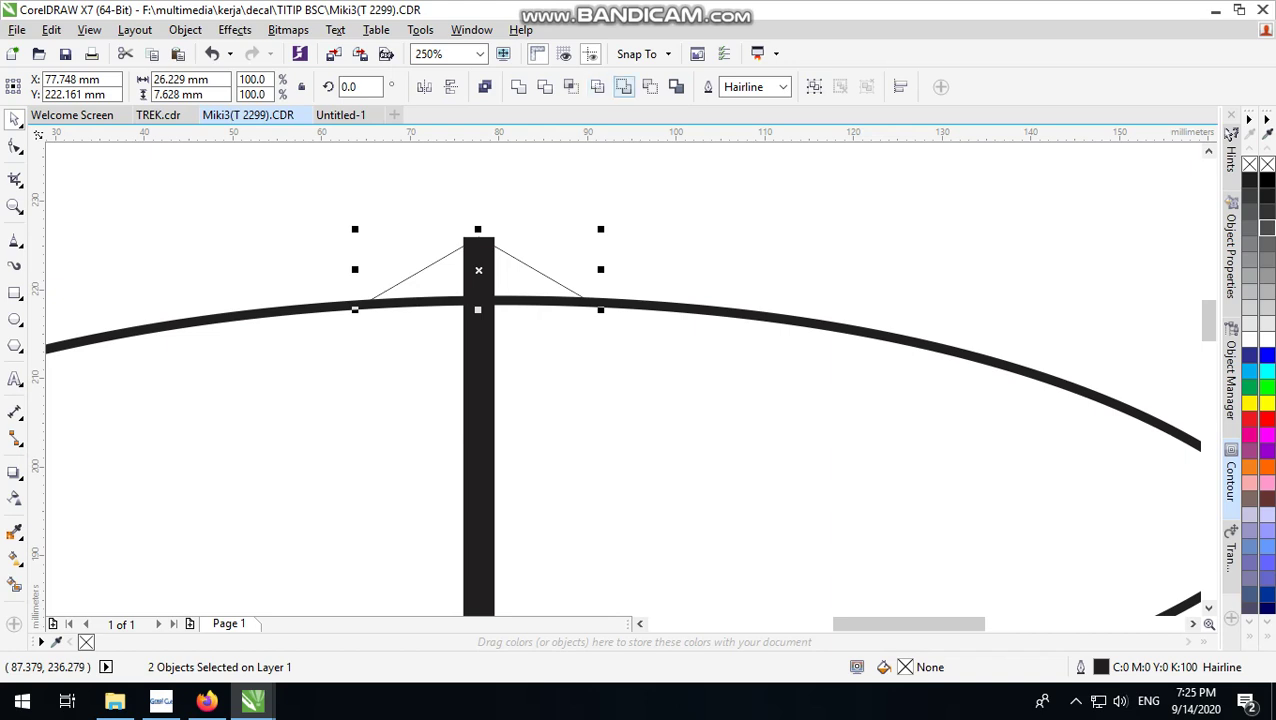
click(783, 87)
click(746, 194)
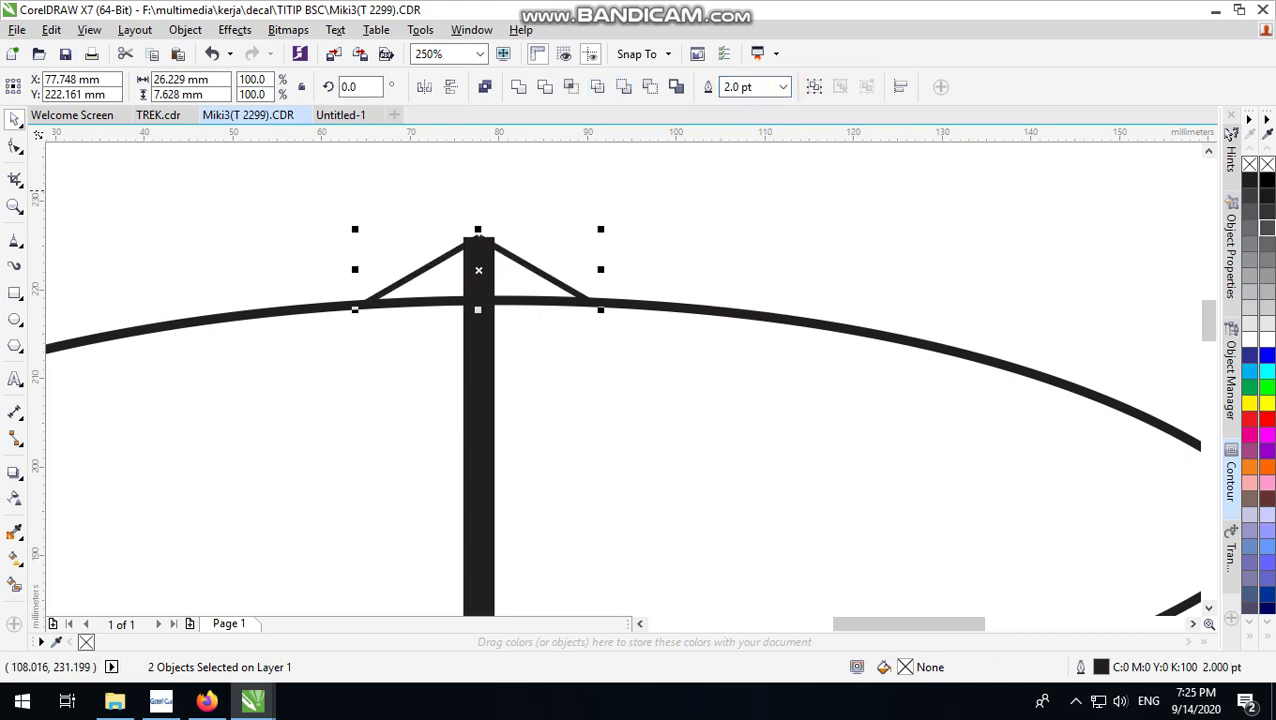
click(783, 87)
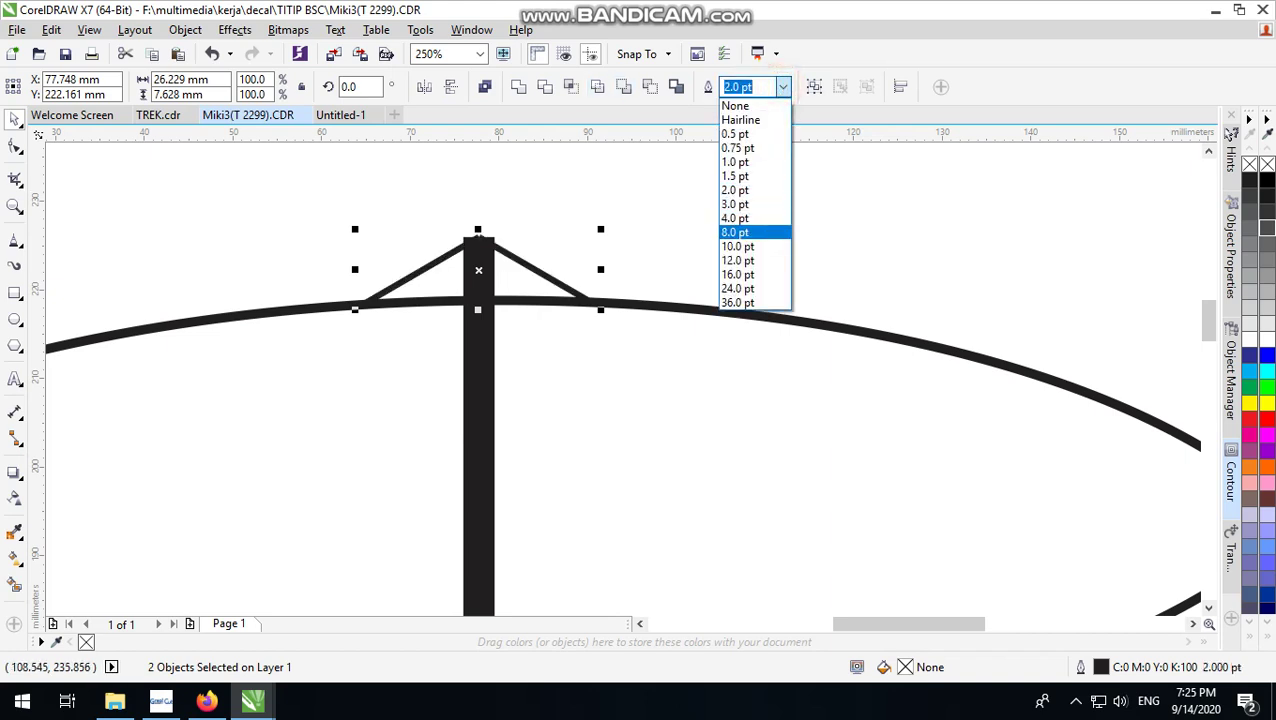
click(745, 237)
click(783, 87)
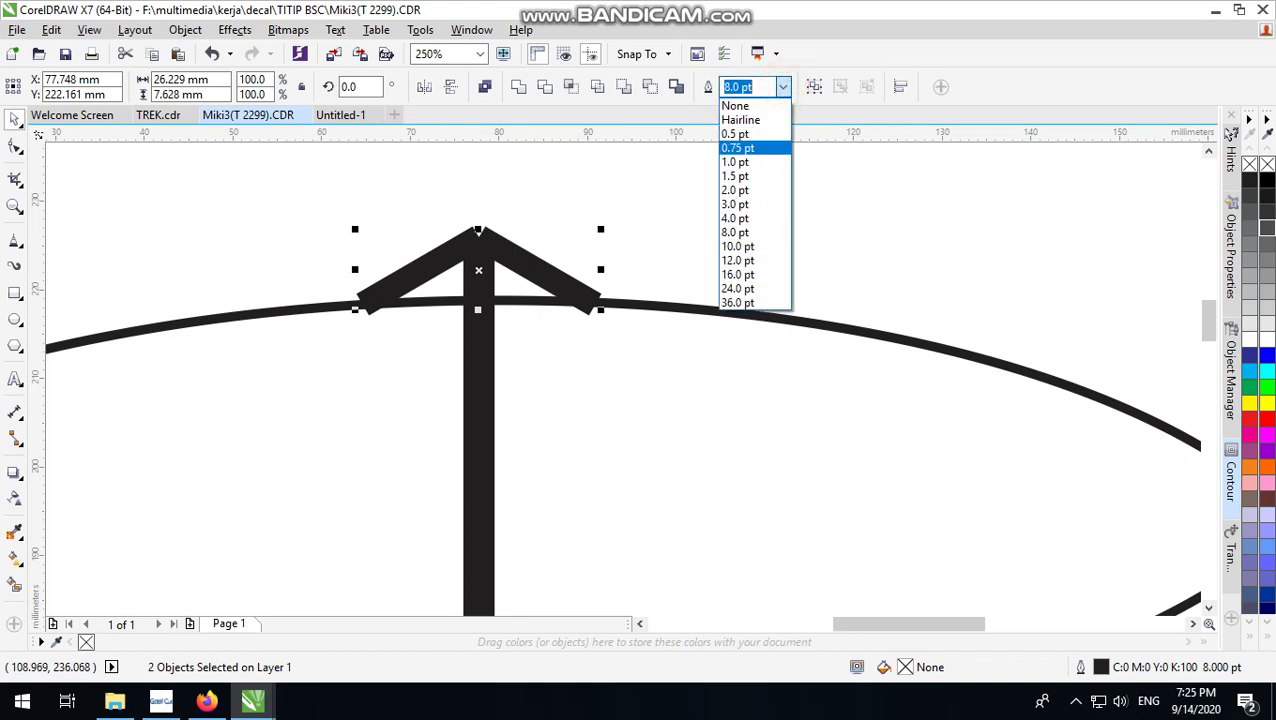
click(761, 163)
click(783, 87)
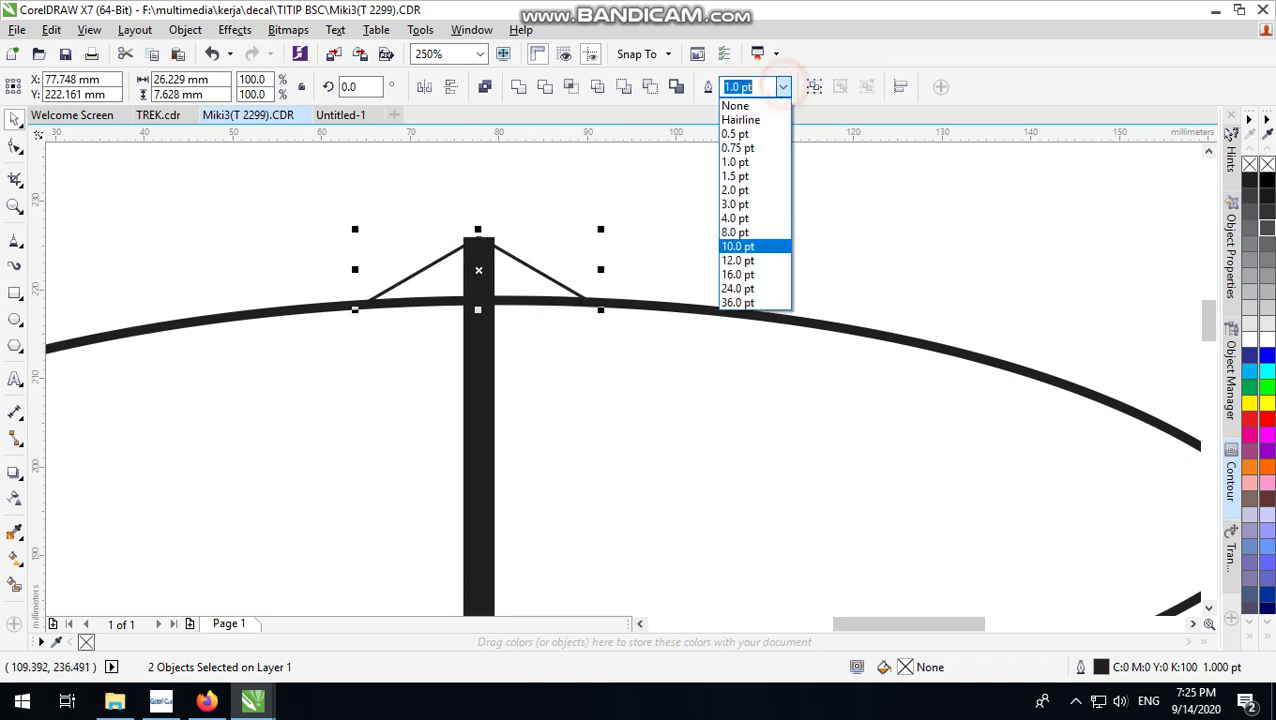
click(758, 229)
click(785, 87)
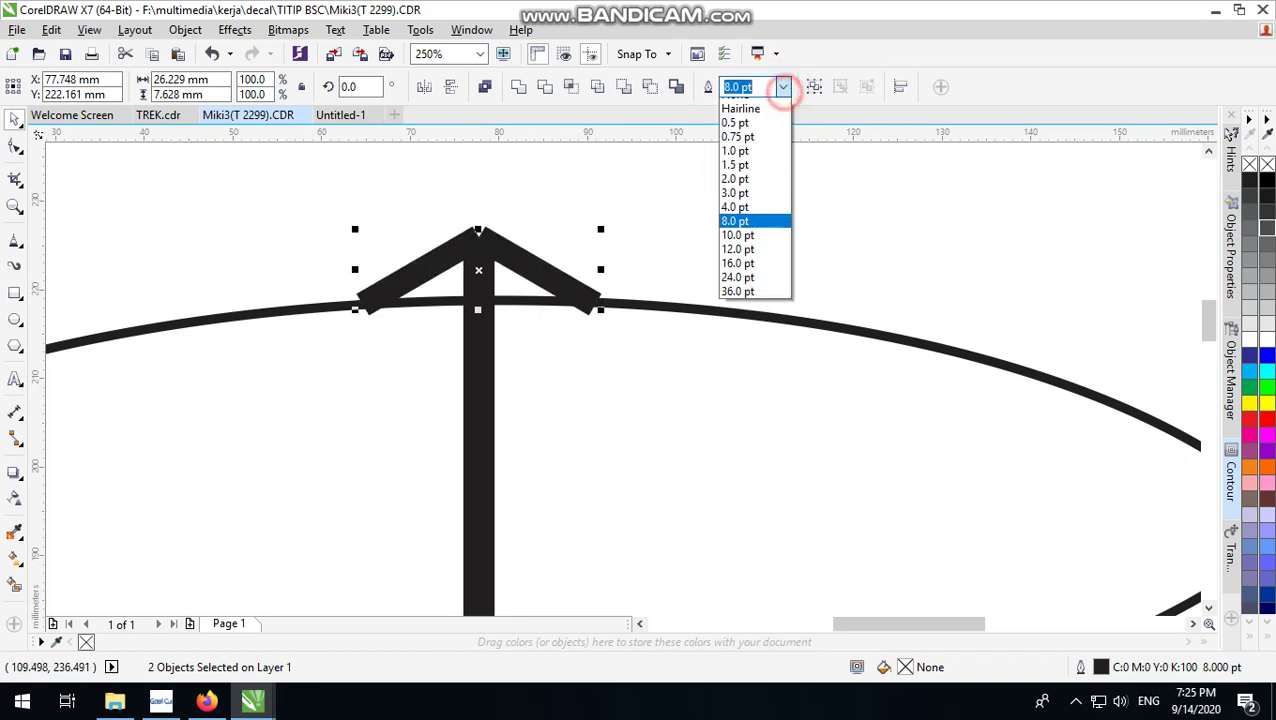
click(752, 216)
click(576, 207)
scroll(576, 207, down, 3)
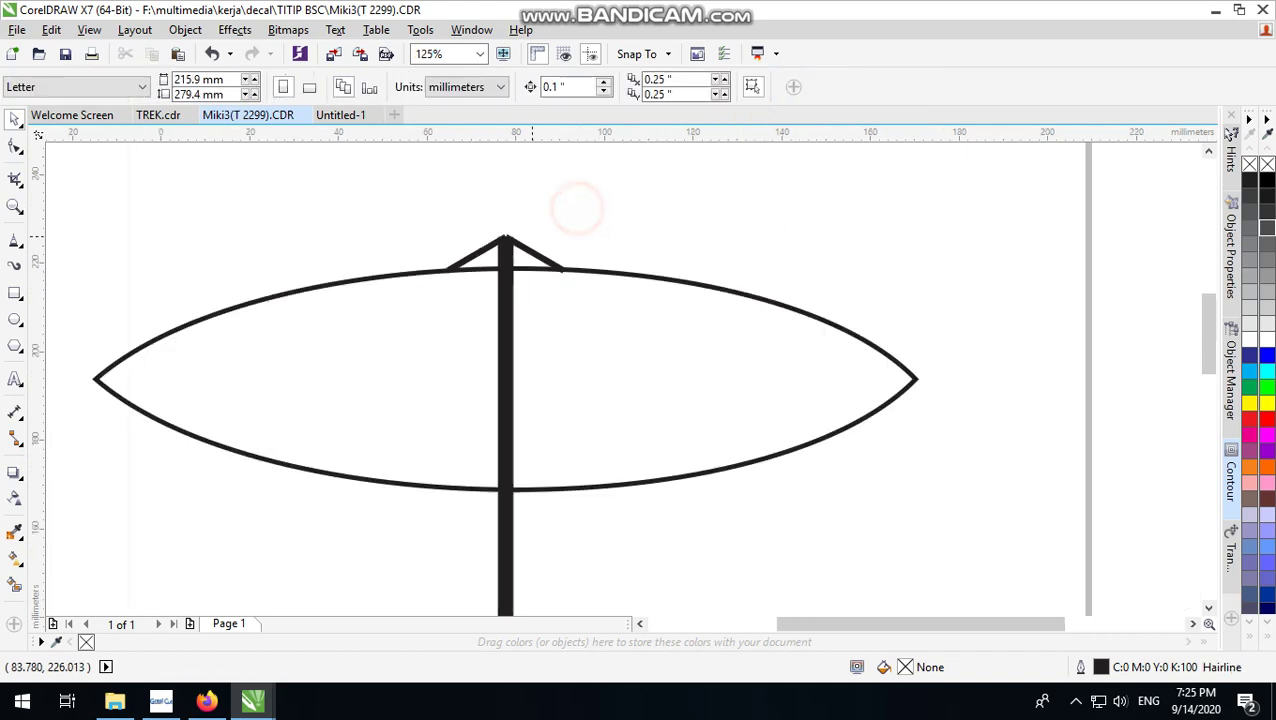
Draw a straight horizontal line about 185 mm long connecting the pointed oval's two tips
click(564, 280)
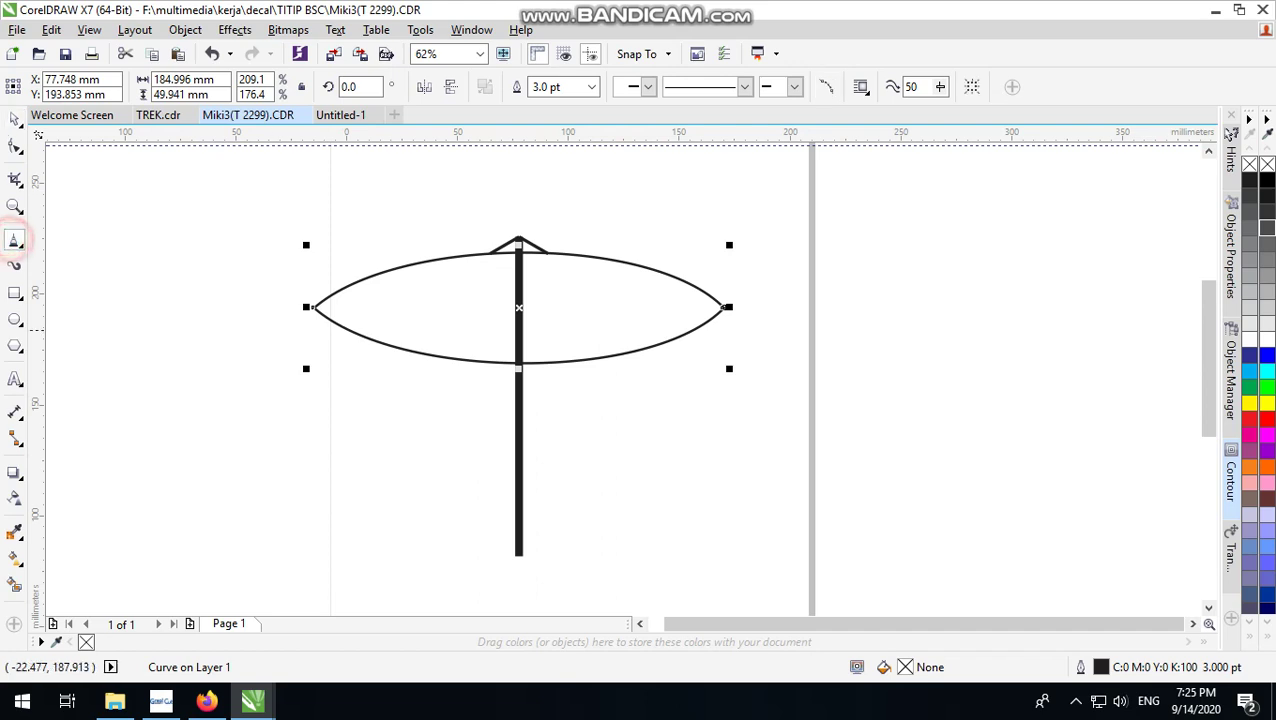
drag(313, 307, 673, 307)
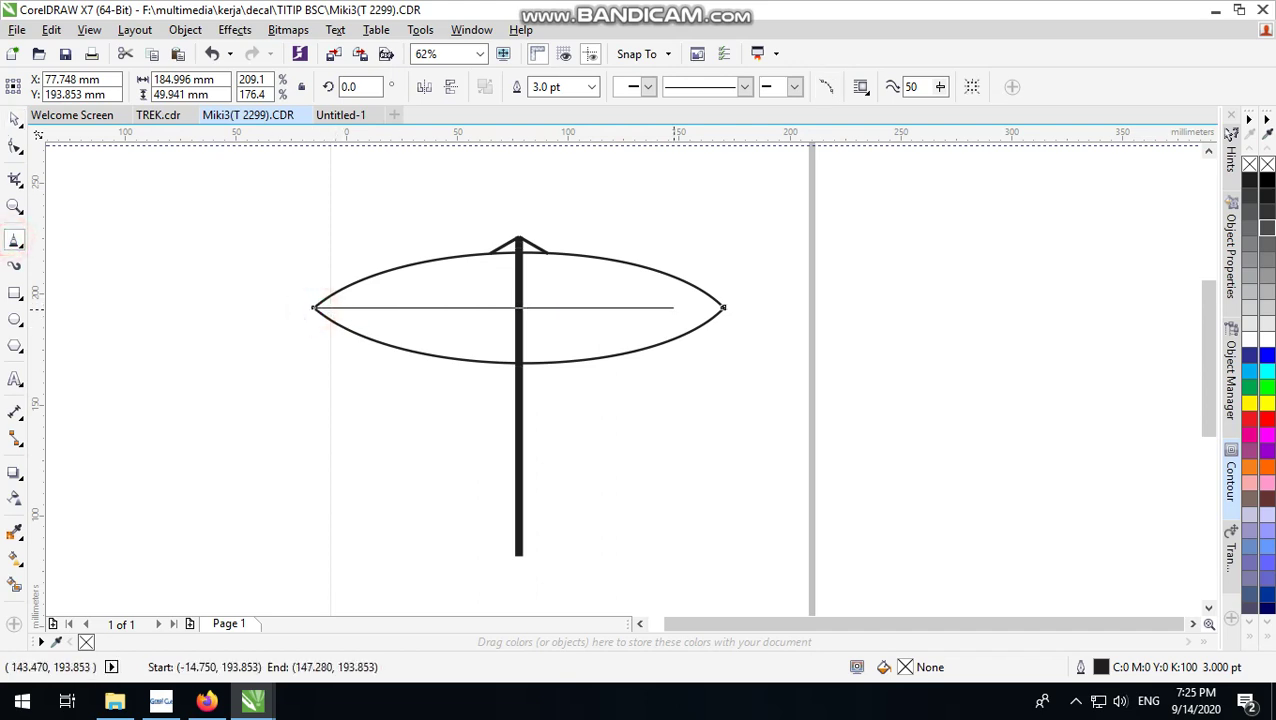
click(725, 312)
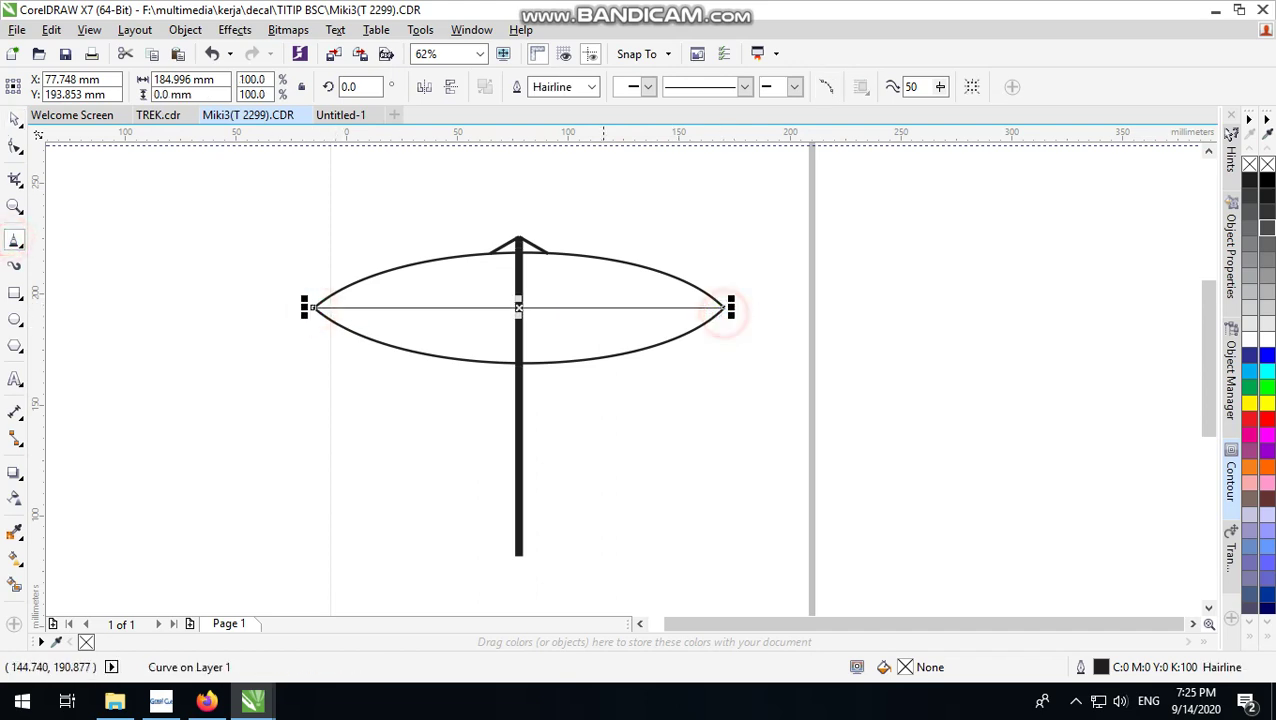
Draw a chevron about 12 × 31 mm inside the oval's left end and place a mirrored copy inside the right end
scroll(388, 289, up, 2)
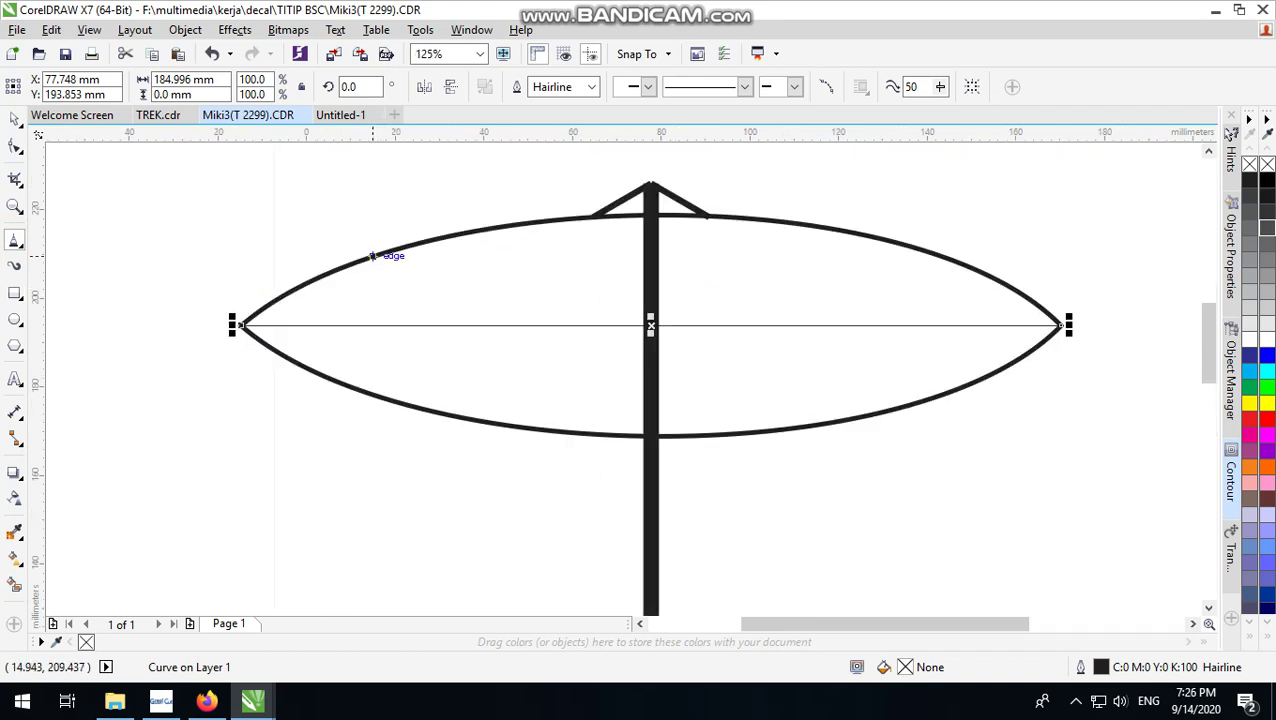
mouse_move(372, 256)
mouse_down()
mouse_move(426, 325)
mouse_move(371, 394)
mouse_up()
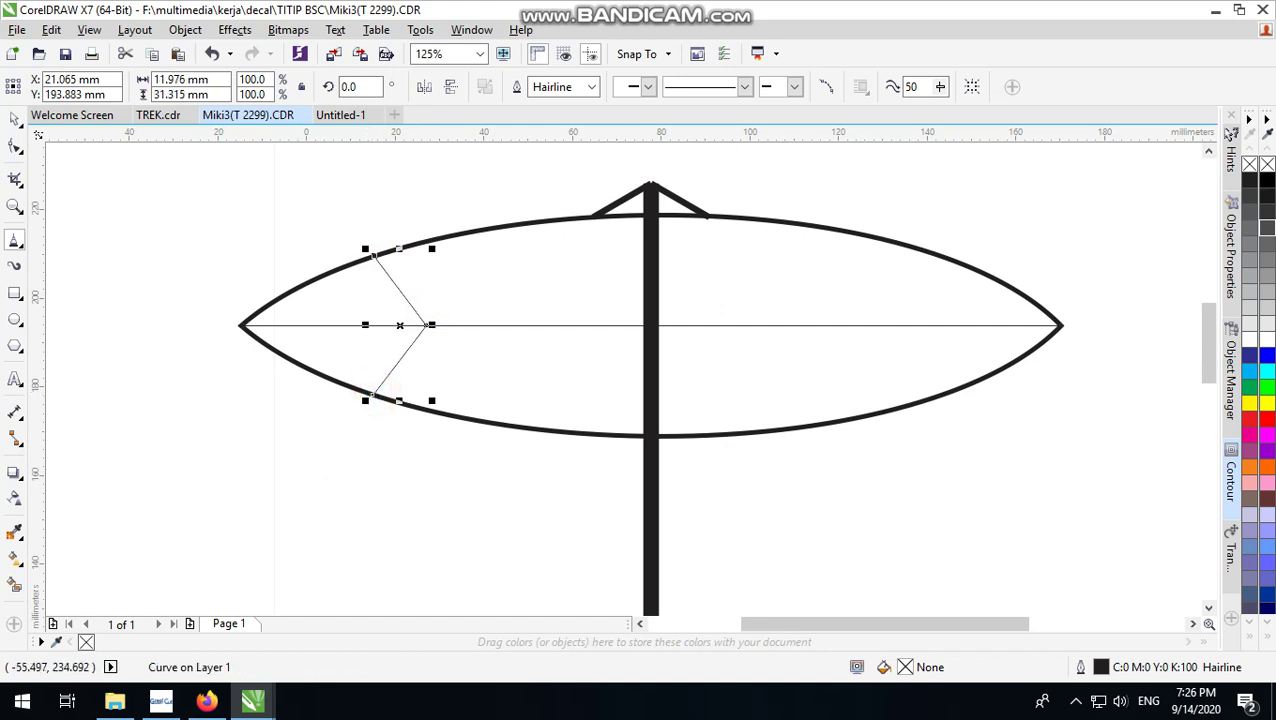
click(12, 117)
drag(365, 325, 900, 305)
scroll(832, 336, down, 2)
scroll(597, 303, up, 2)
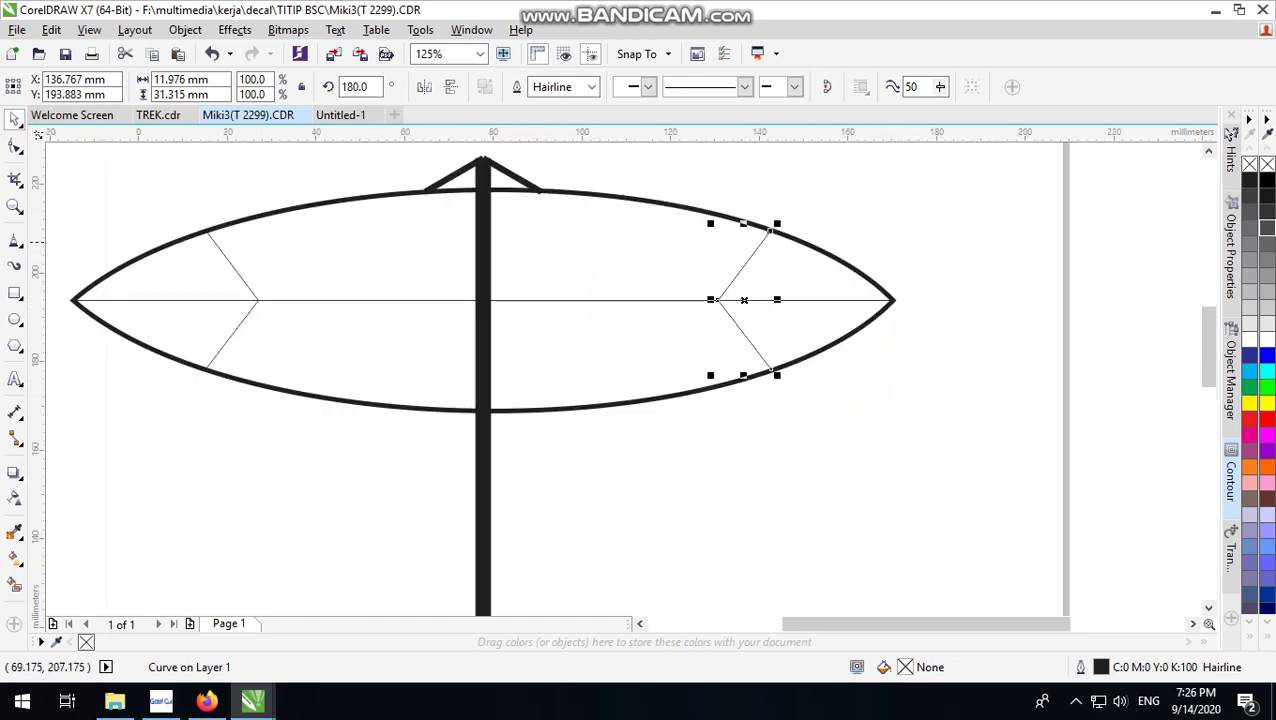
Set the outline width of both chevrons to 1.5 pt
scroll(277, 249, down, 2)
drag(169, 215, 561, 343)
click(783, 87)
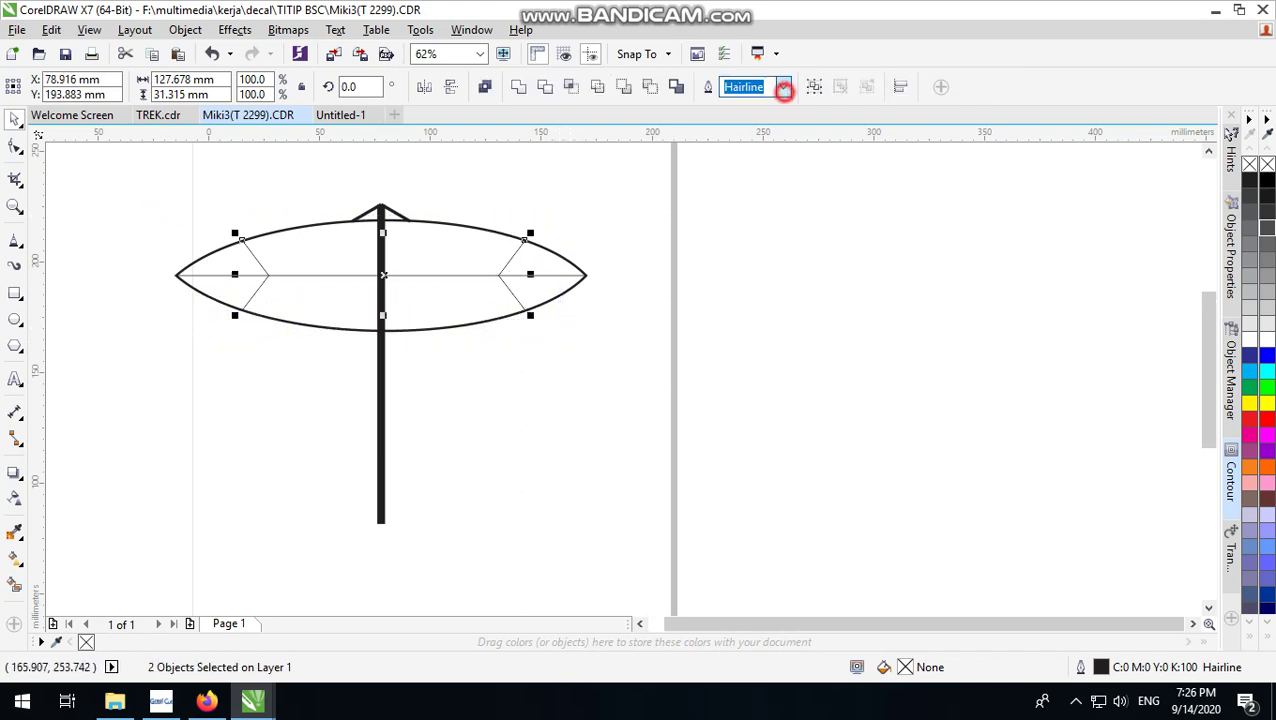
click(762, 170)
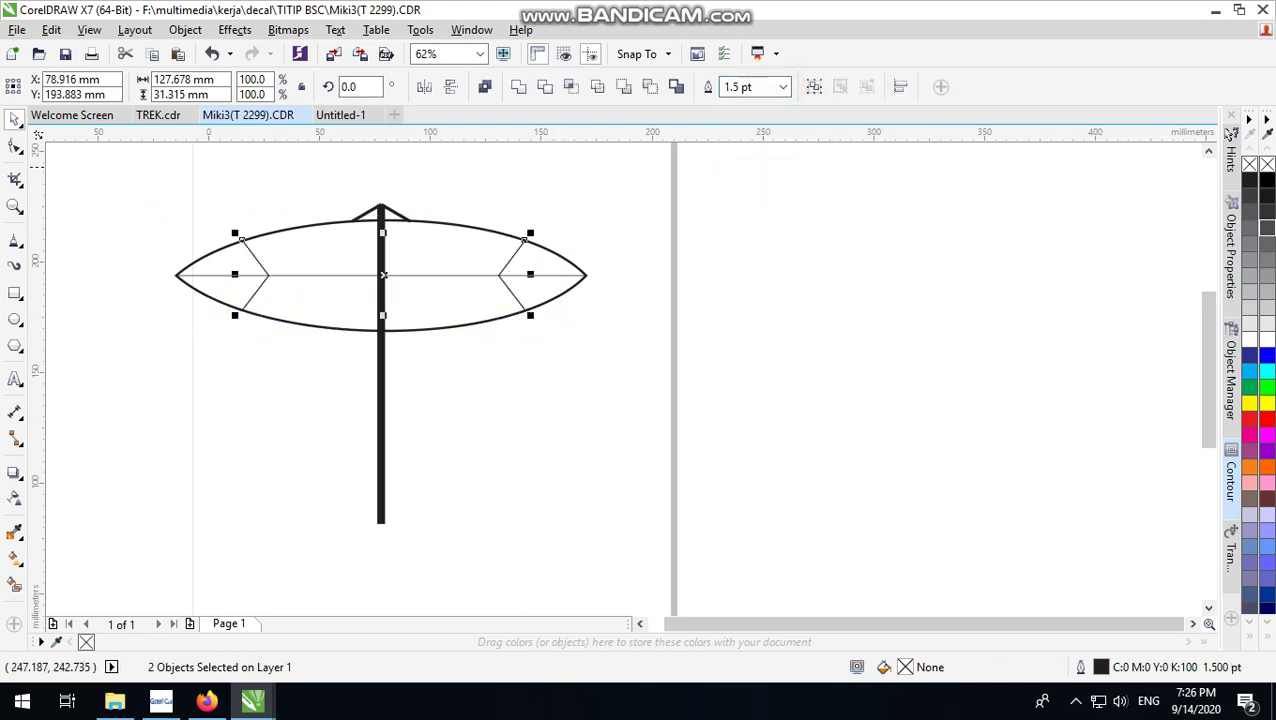
click(563, 271)
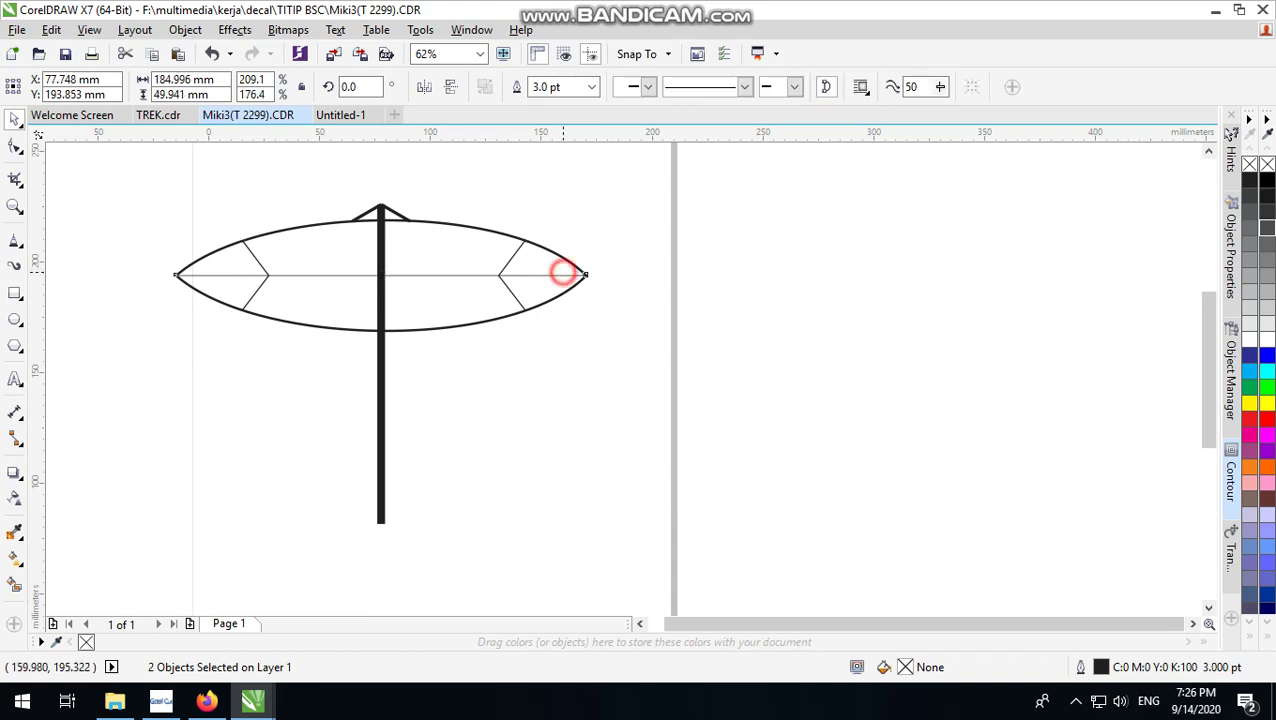
click(591, 87)
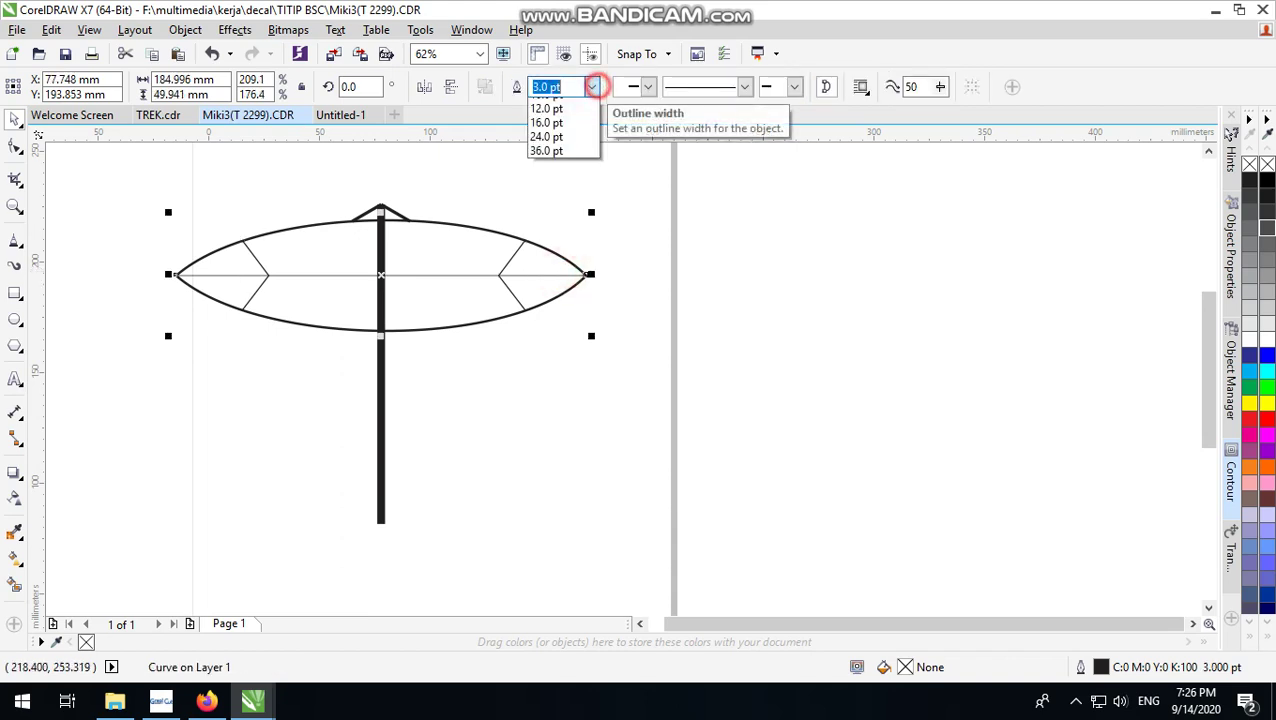
click(572, 202)
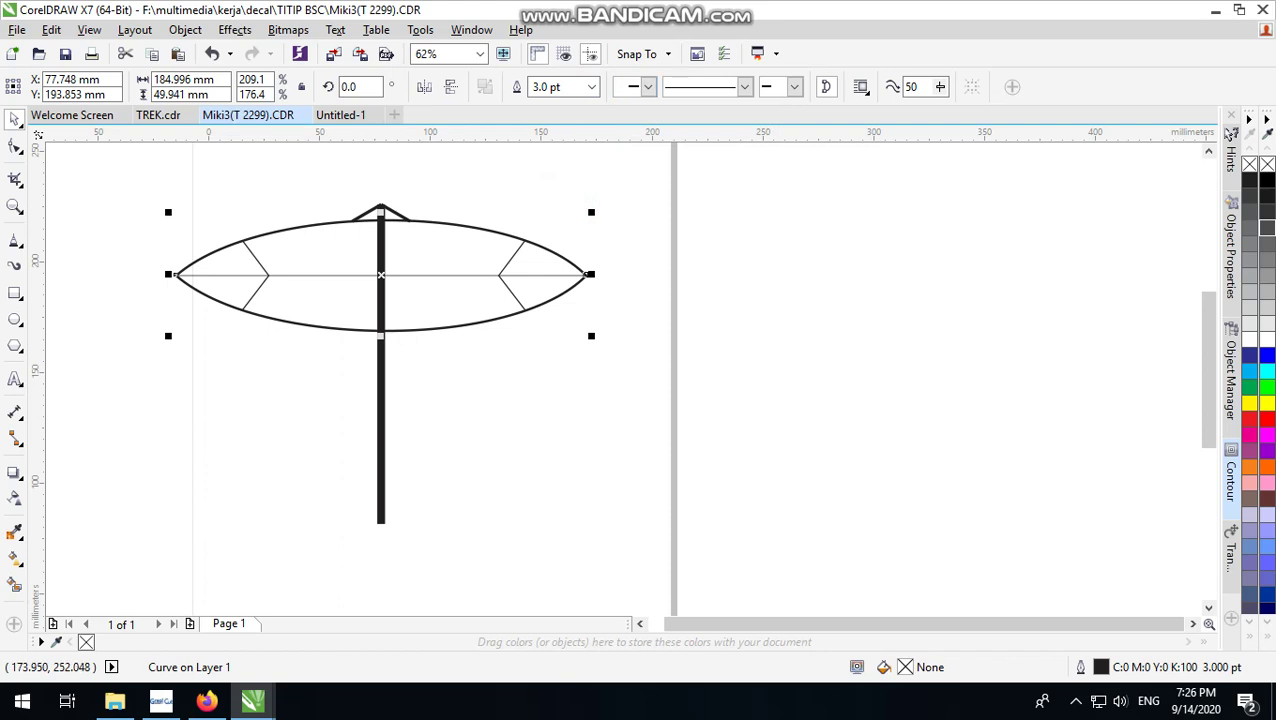
click(609, 217)
Undo the accidental move of the horizontal line and set its outline width to 2 pt after trying 3 pt
scroll(549, 281, up, 2)
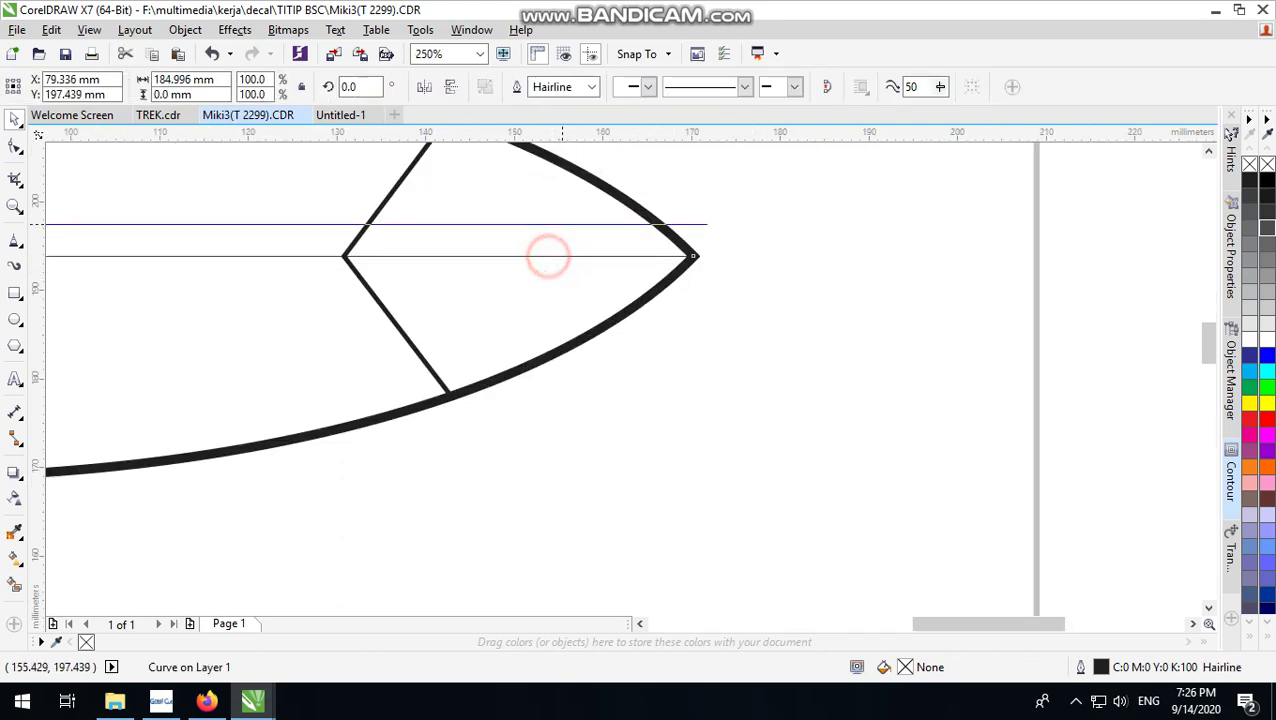
drag(547, 256, 561, 222)
key(ctrl+z)
click(591, 87)
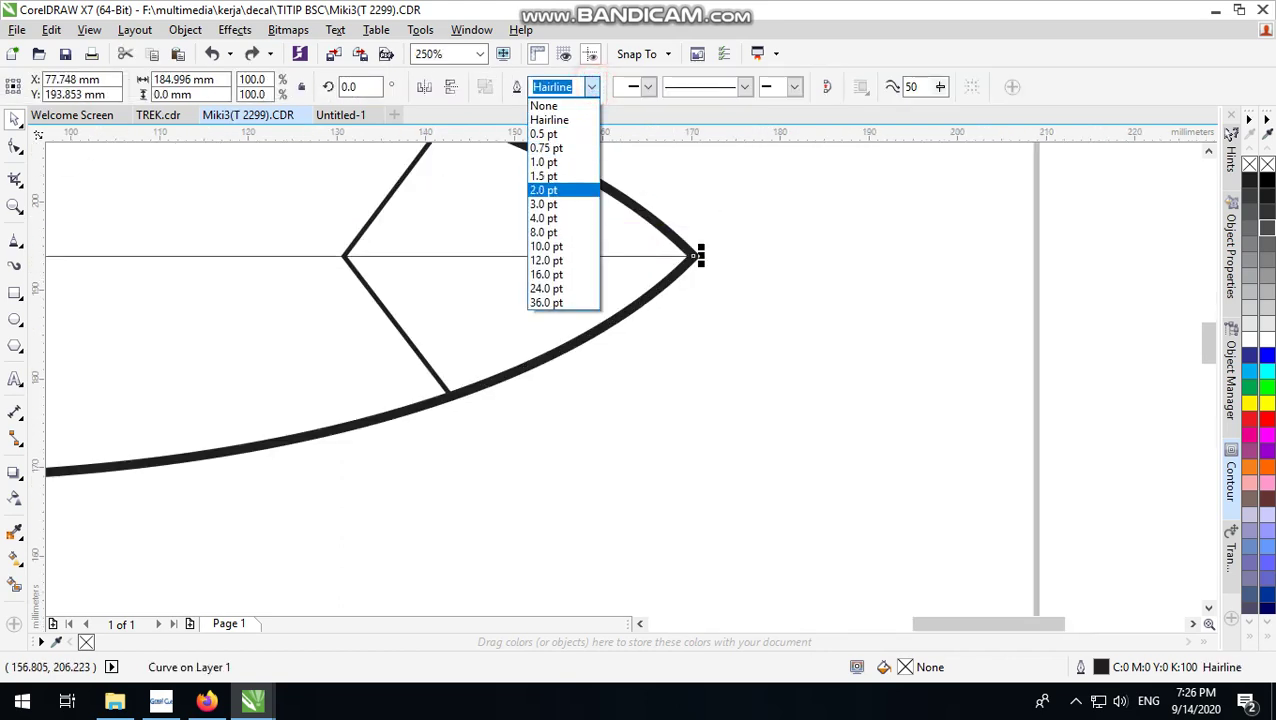
click(570, 203)
click(591, 87)
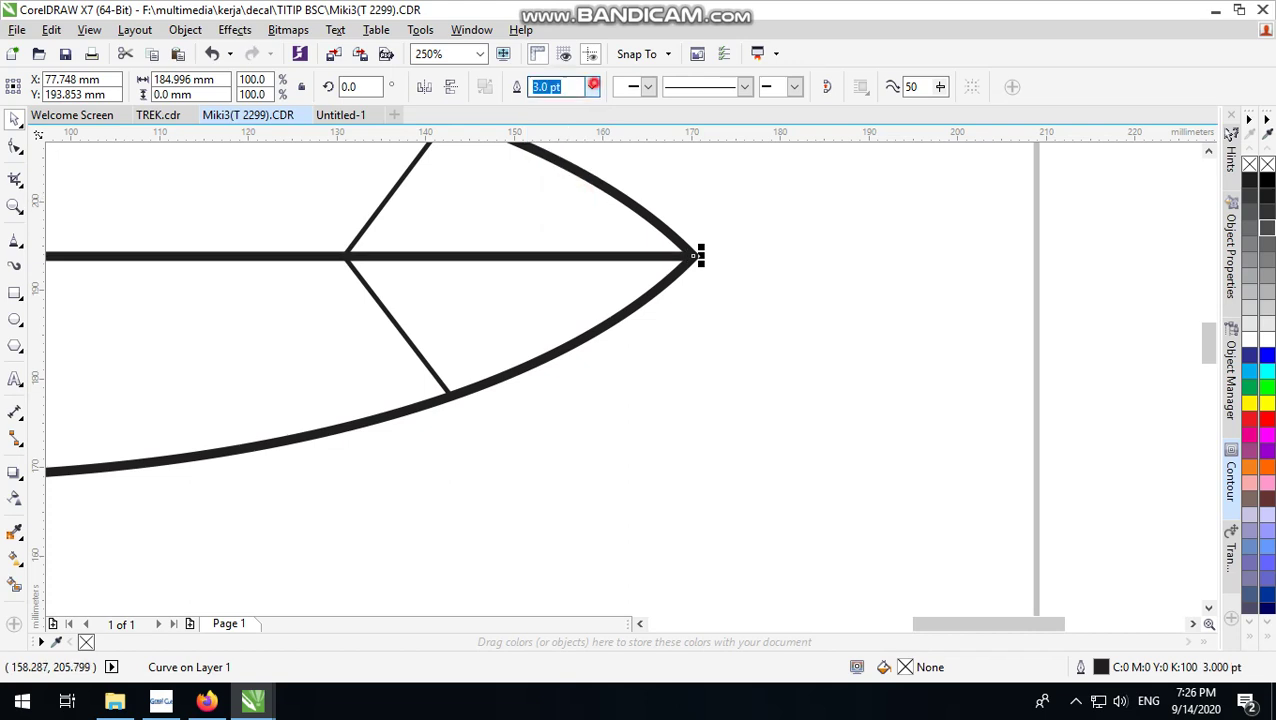
click(575, 188)
scroll(771, 288, down, 4)
click(755, 191)
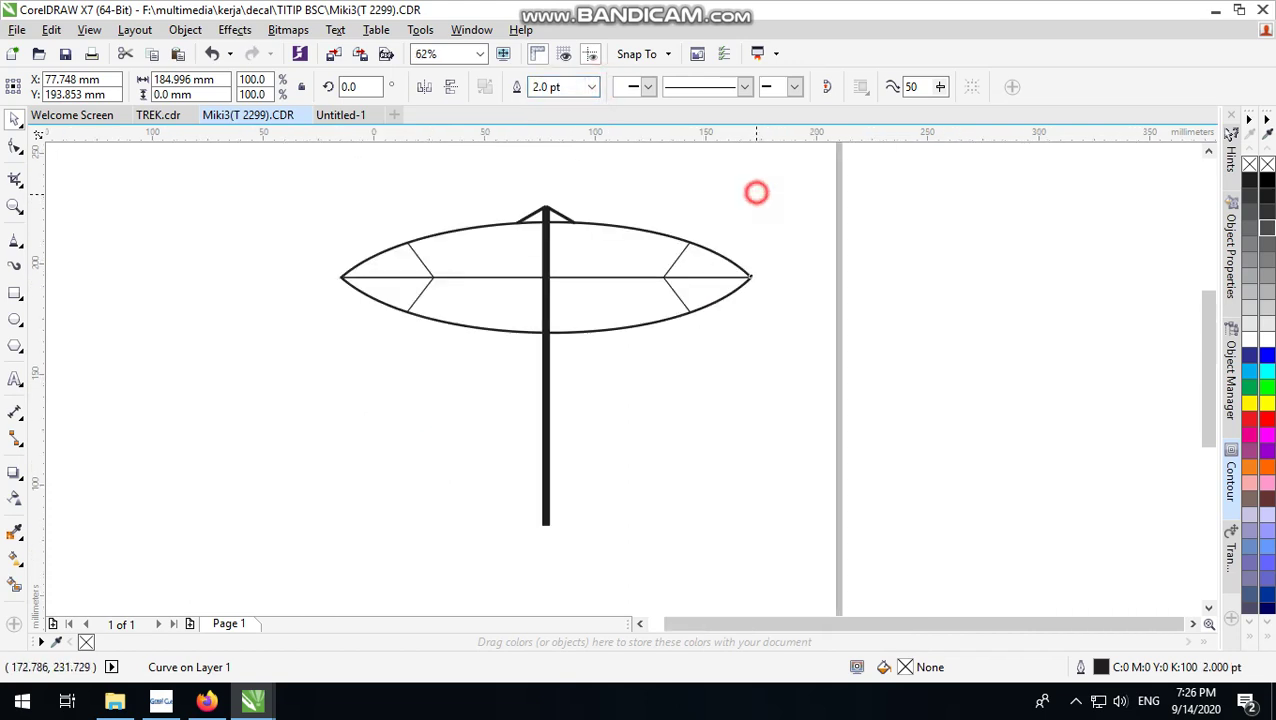
Shorten the thick vertical line by raising its lower end
scroll(617, 333, up, 2)
scroll(617, 333, down, 2)
click(799, 241)
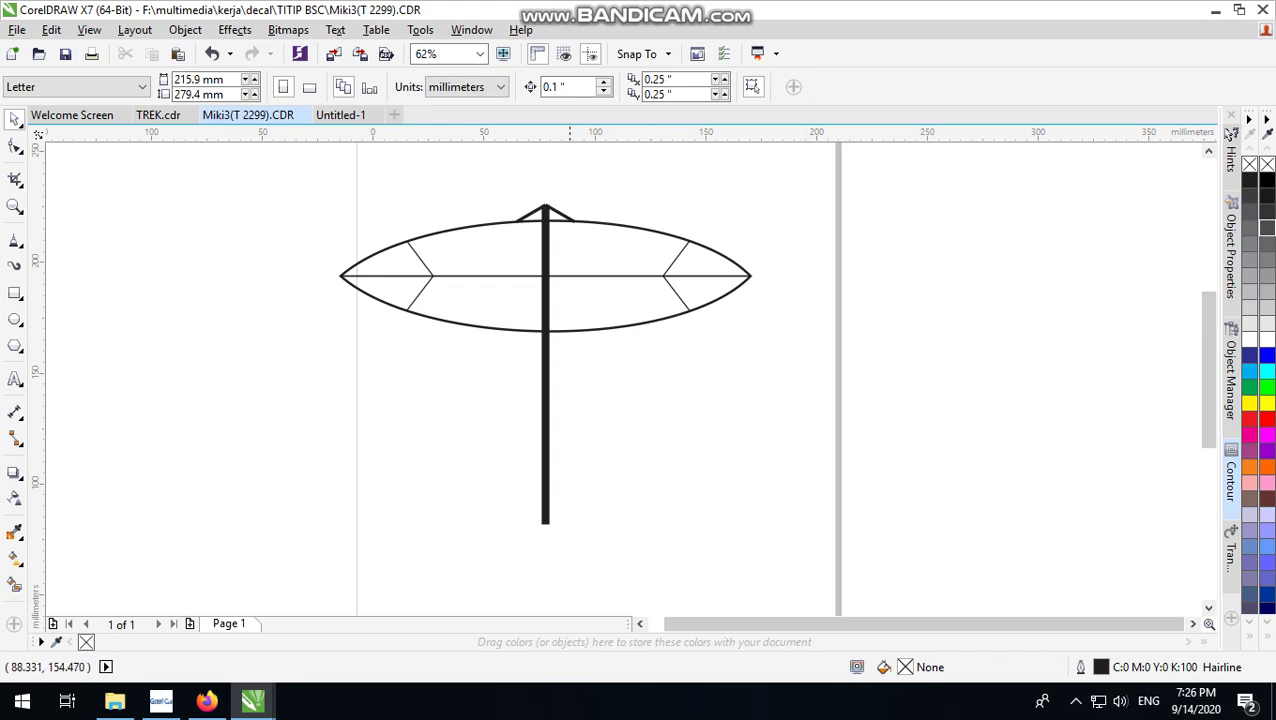
click(545, 412)
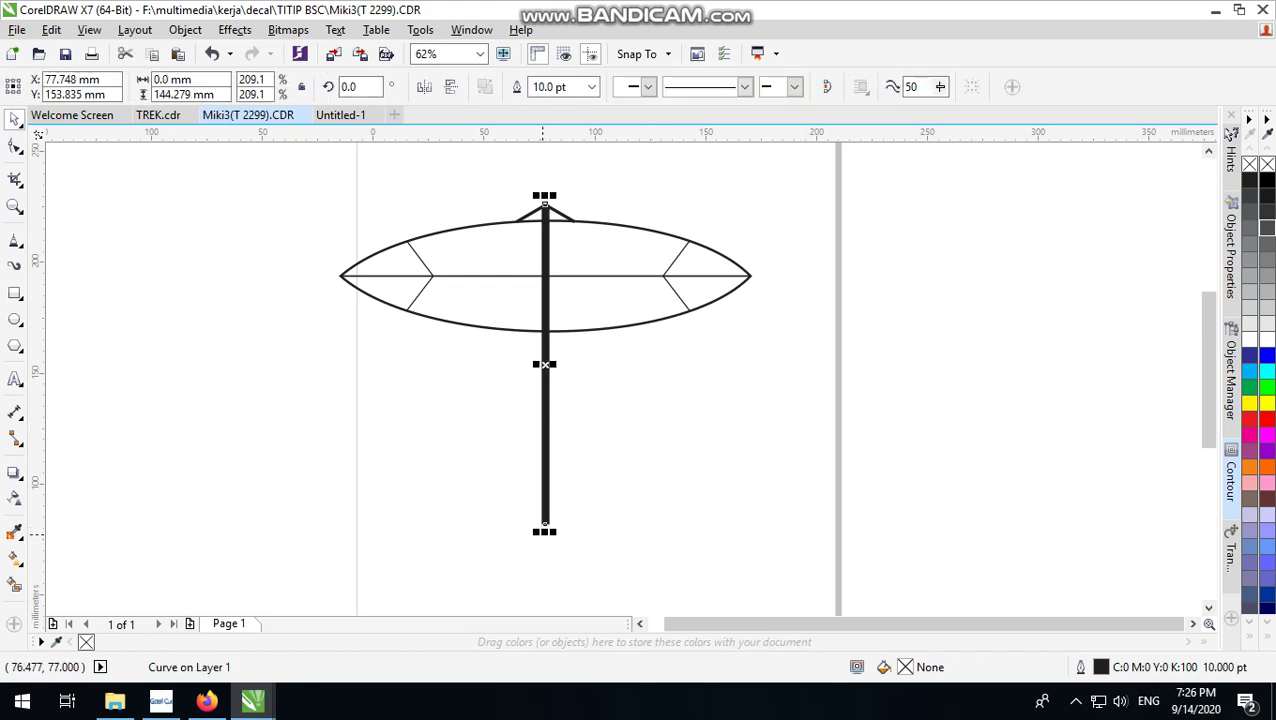
drag(544, 531, 545, 466)
click(658, 407)
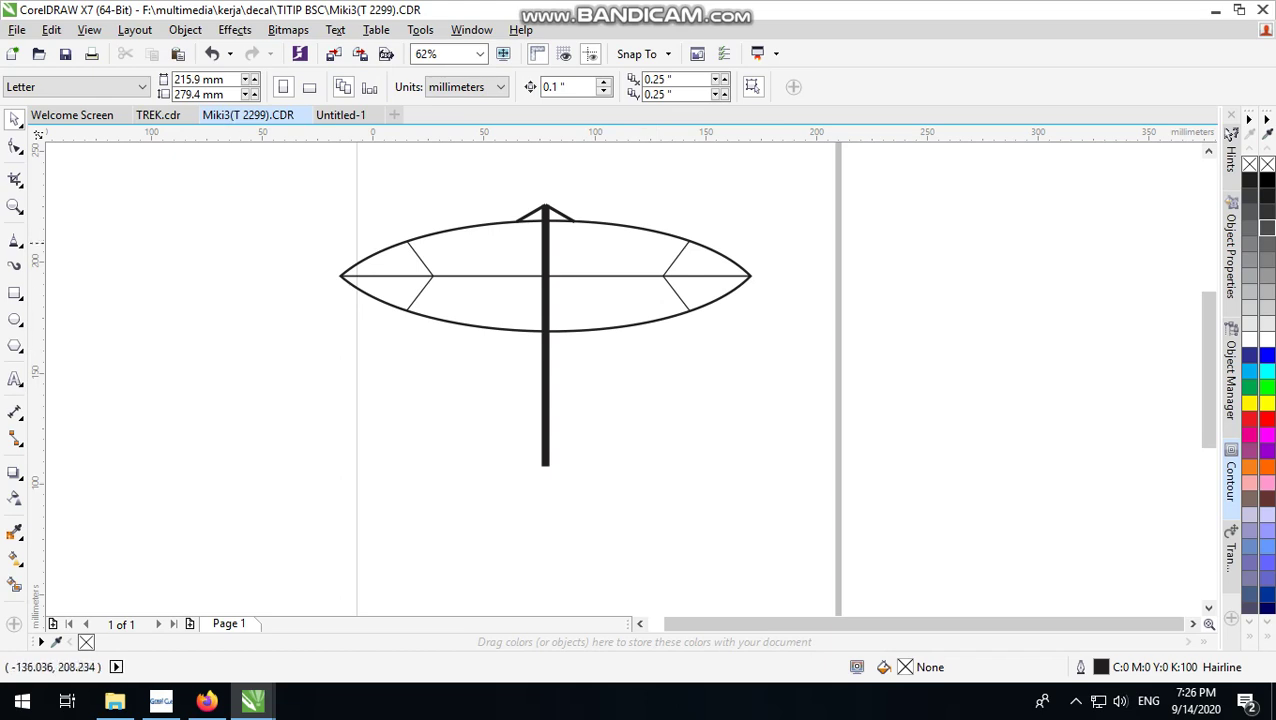
Draw a closed polygon about 63 × 50 mm around the oval's left end, with its inner edges following the left chevron
click(15, 240)
scroll(307, 240, up, 2)
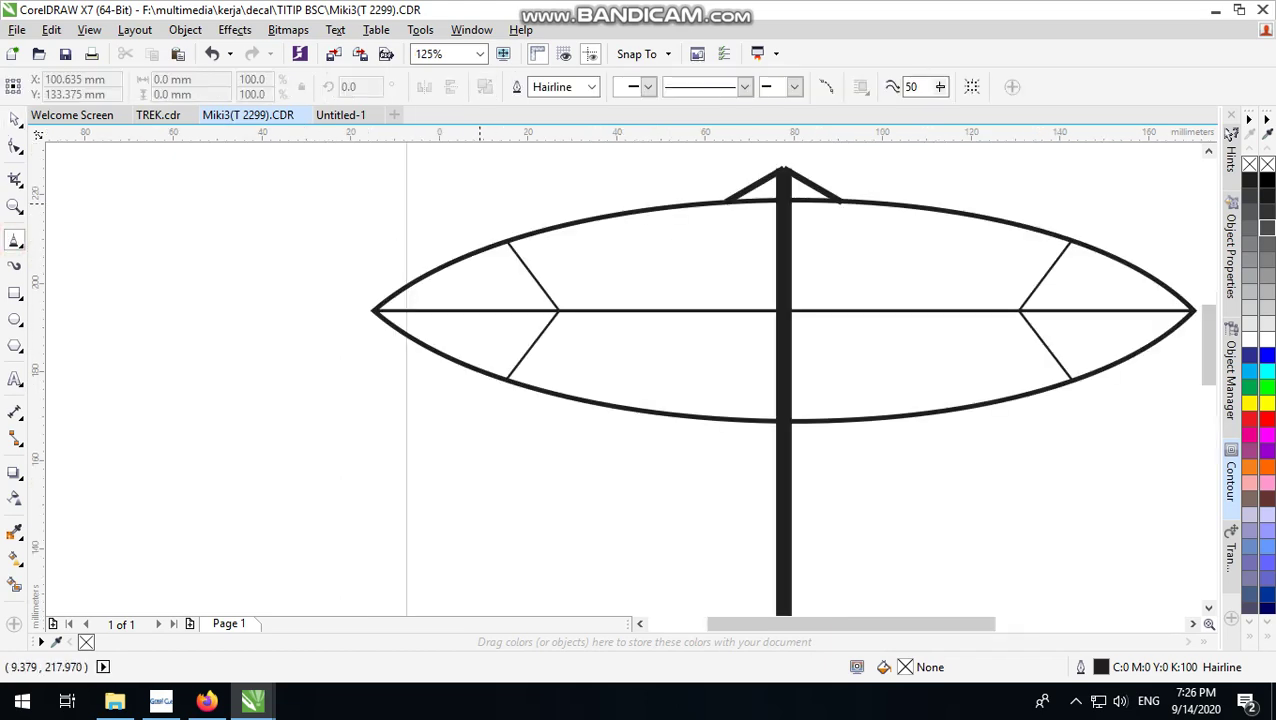
click(480, 205)
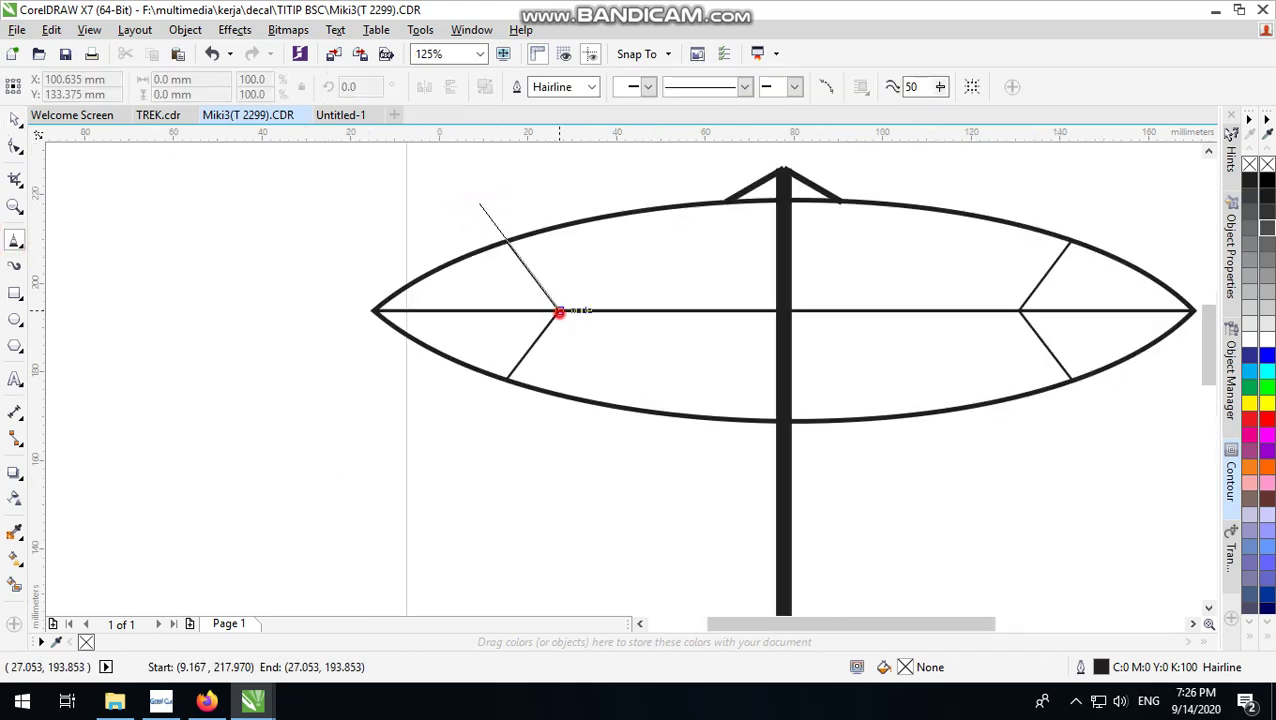
double_click(558, 311)
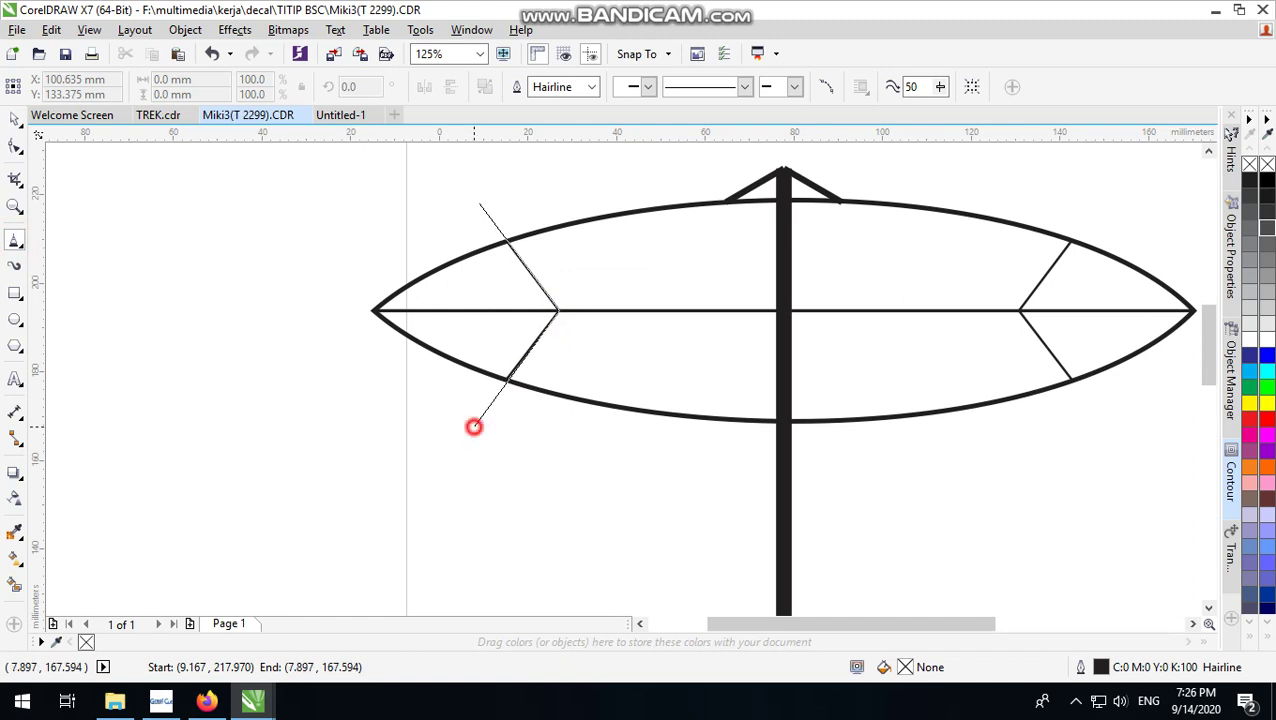
double_click(474, 427)
double_click(281, 320)
double_click(301, 241)
click(480, 205)
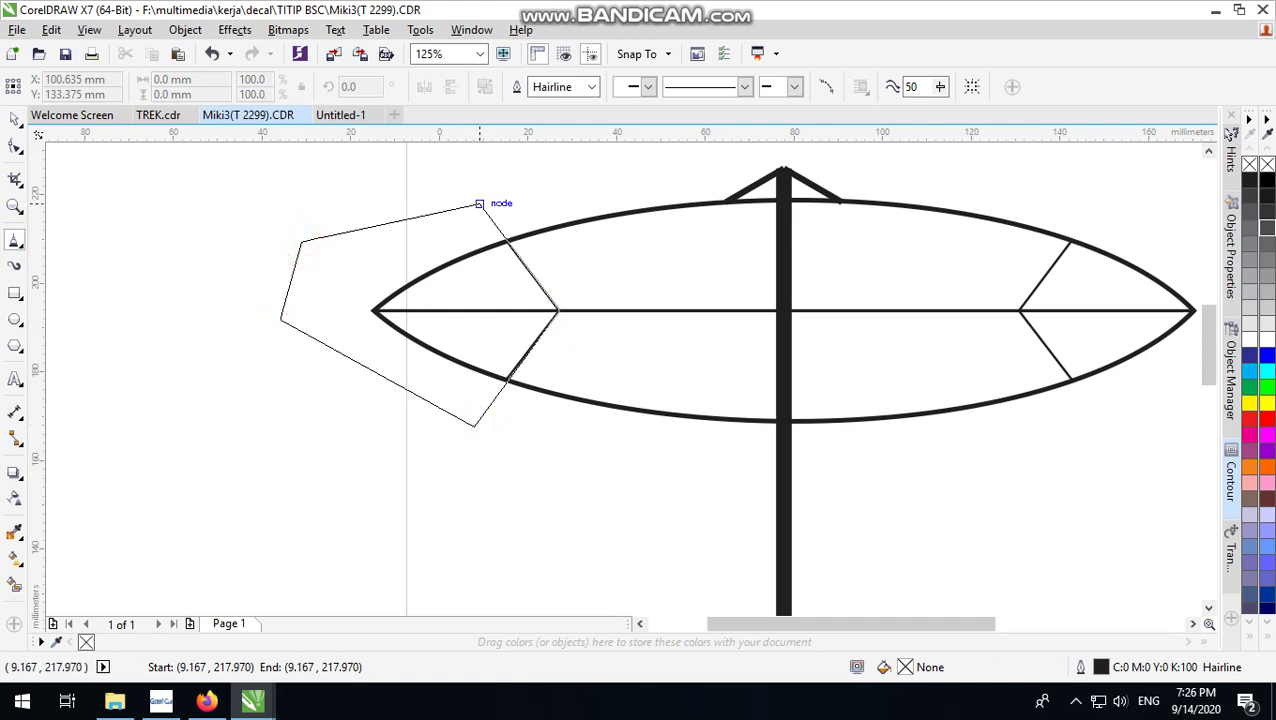
key(space)
scroll(406, 402, up, 1)
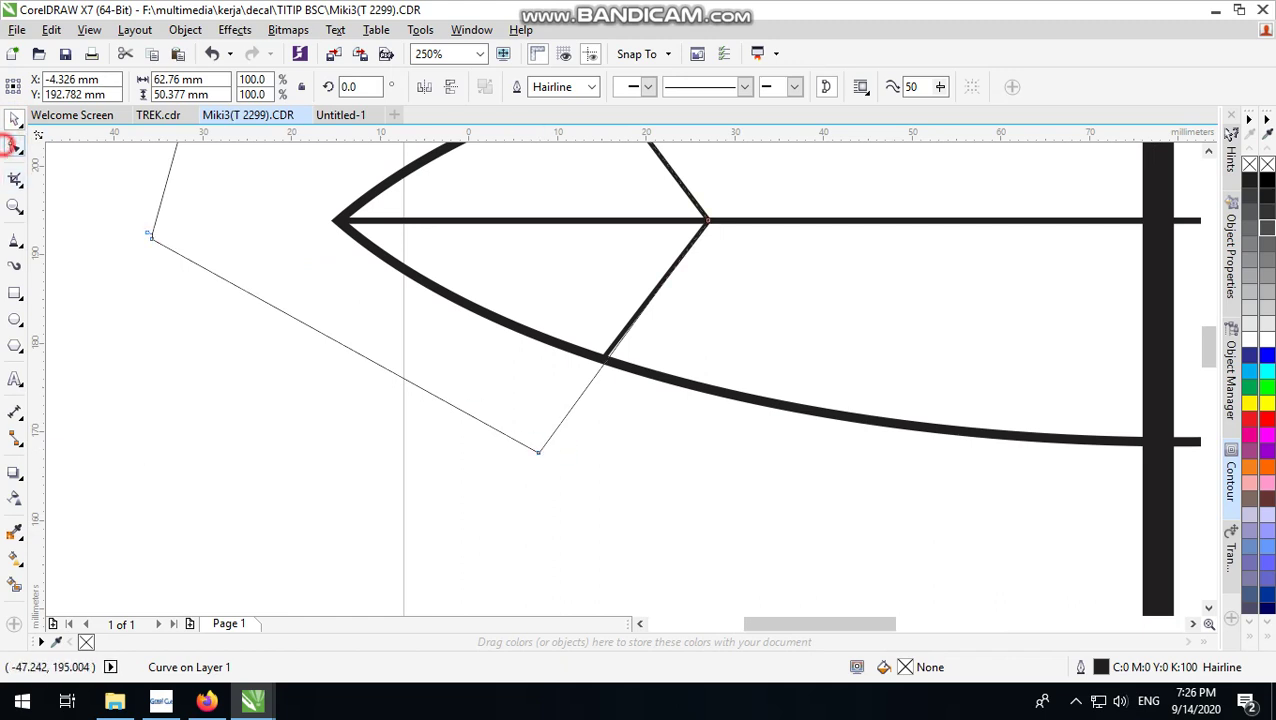
Adjust the polygon's lower corner node so its edge runs along the lower arm of the left chevron
click(15, 147)
scroll(560, 465, up, 4)
drag(581, 484, 550, 487)
scroll(548, 489, down, 4)
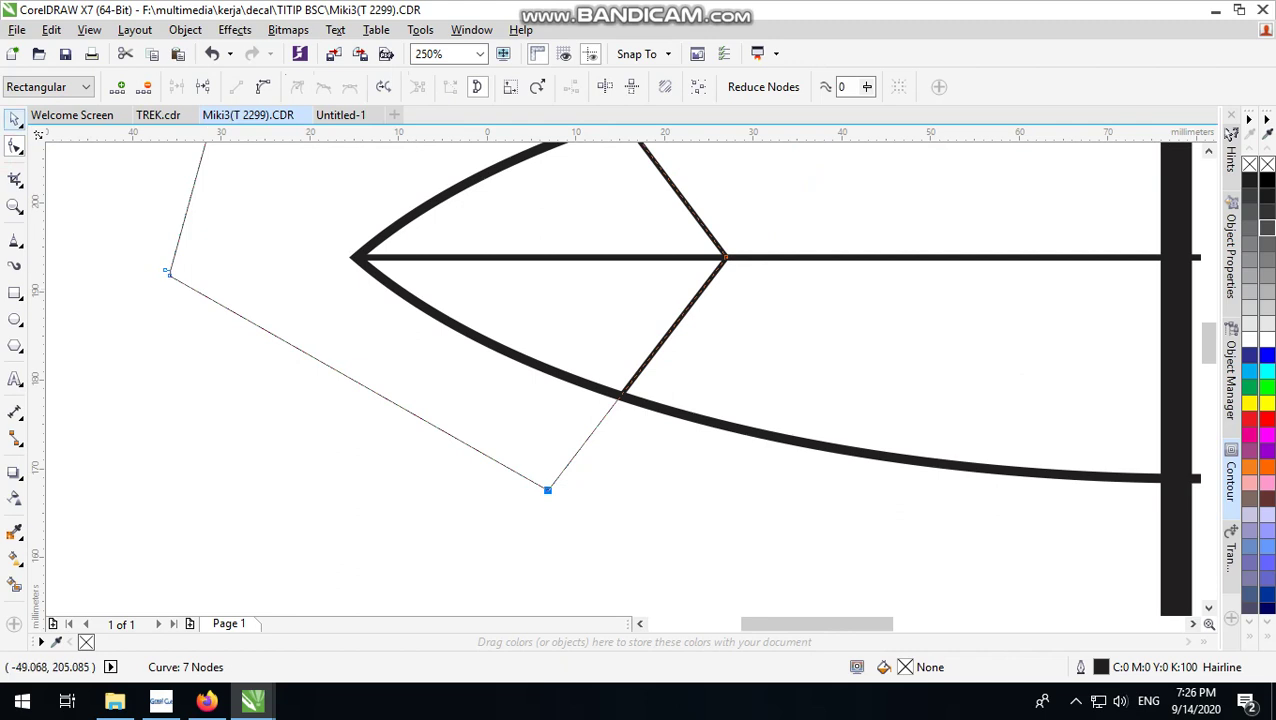
key(space)
scroll(166, 271, down, 4)
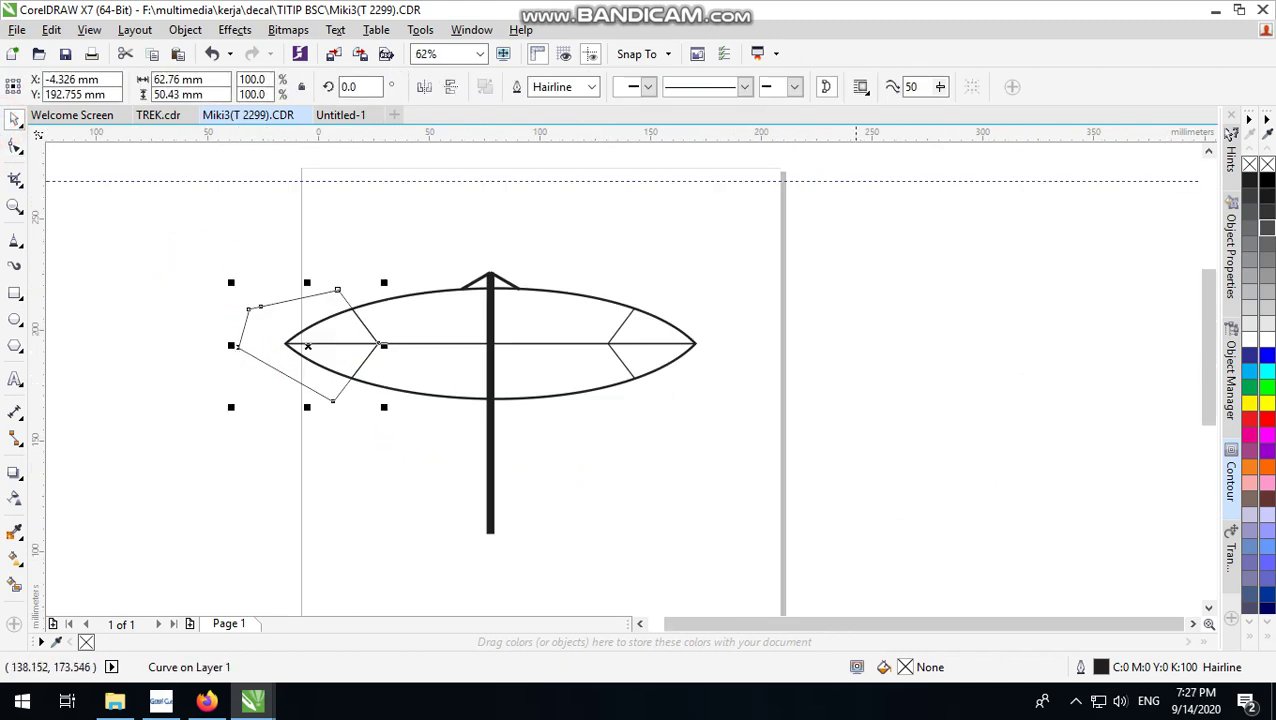
Fill the polygon with medium grey (#808080) after trying light grey (#E6E6E6)
click(1250, 325)
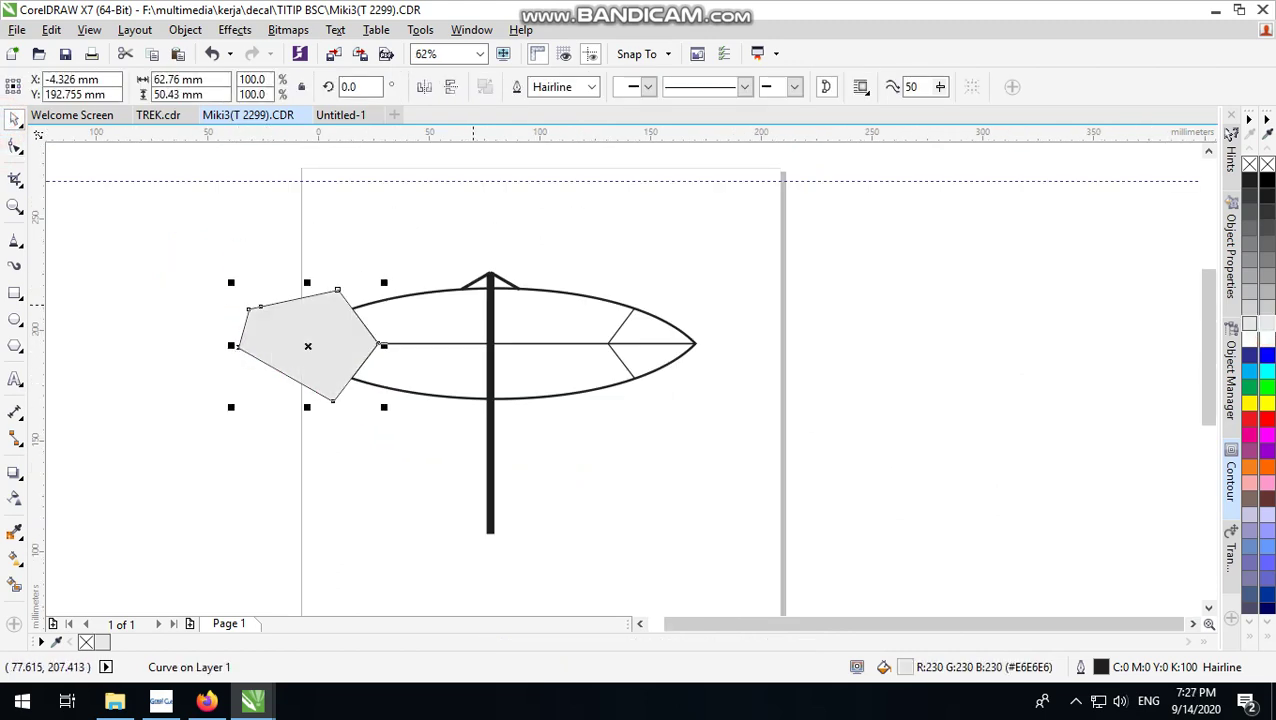
click(1266, 262)
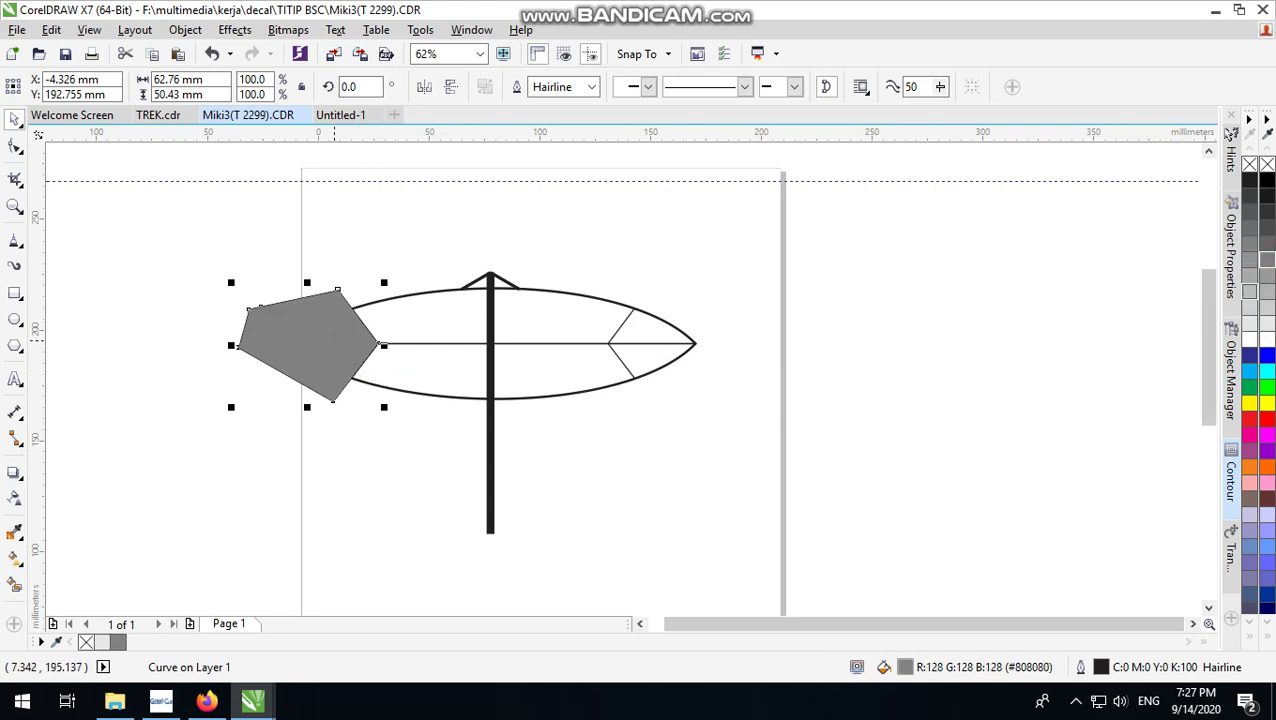
right_click(334, 340)
click(250, 257)
Place a horizontally mirrored copy of the grey polygon over the oval's right end, lined up with the right chevron
drag(231, 345, 655, 322)
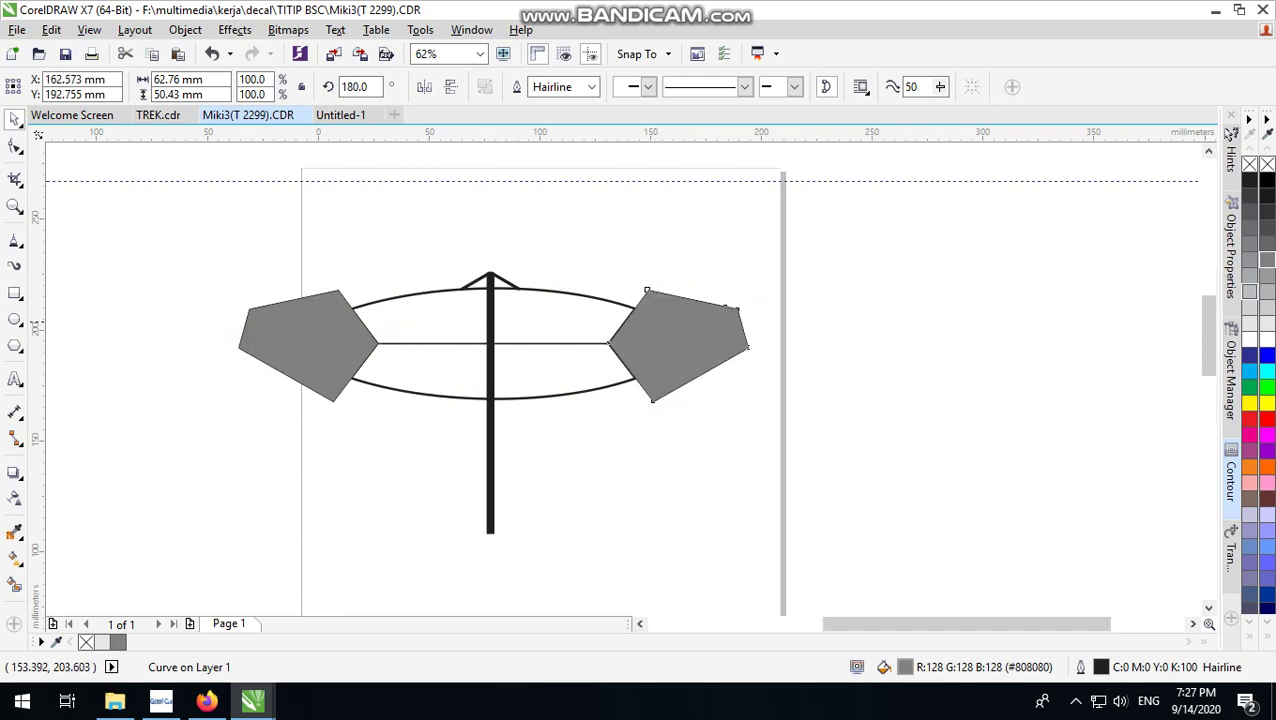
scroll(657, 322, up, 3)
scroll(790, 338, down, 3)
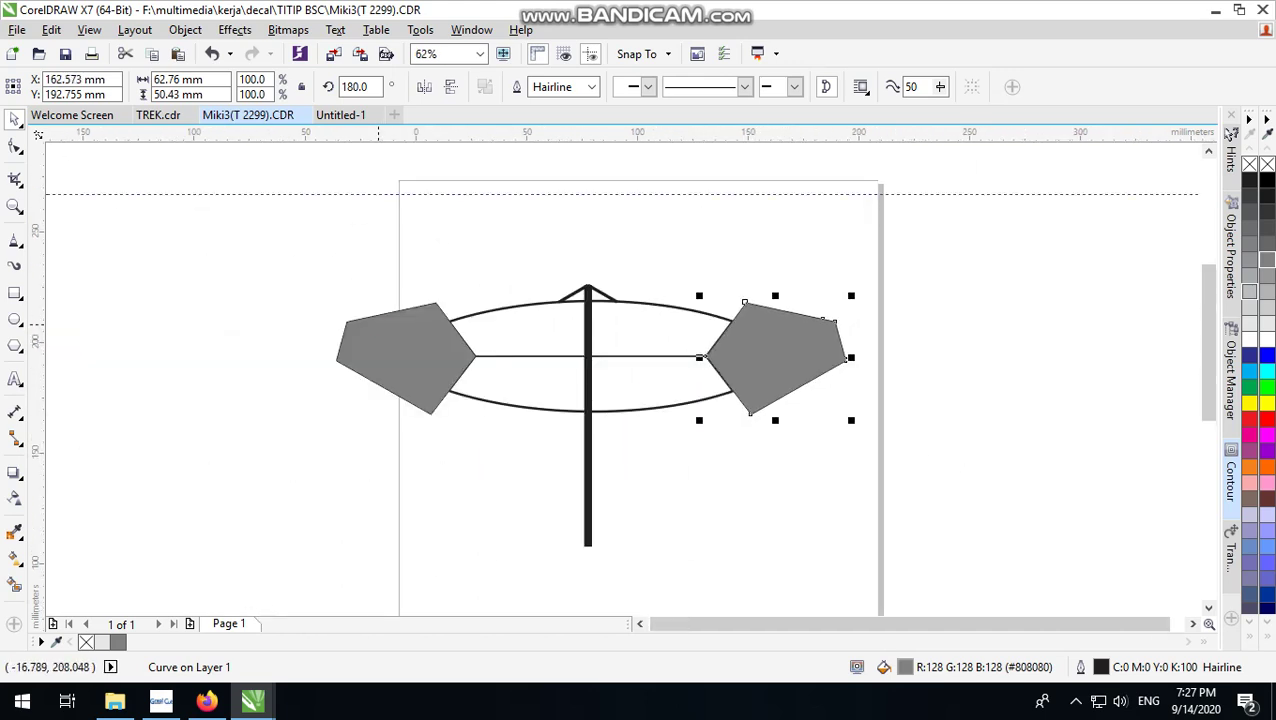
PowerClip both grey polygons inside the pointed oval
shift+click(379, 322)
right_click(379, 322)
click(427, 275)
click(533, 342)
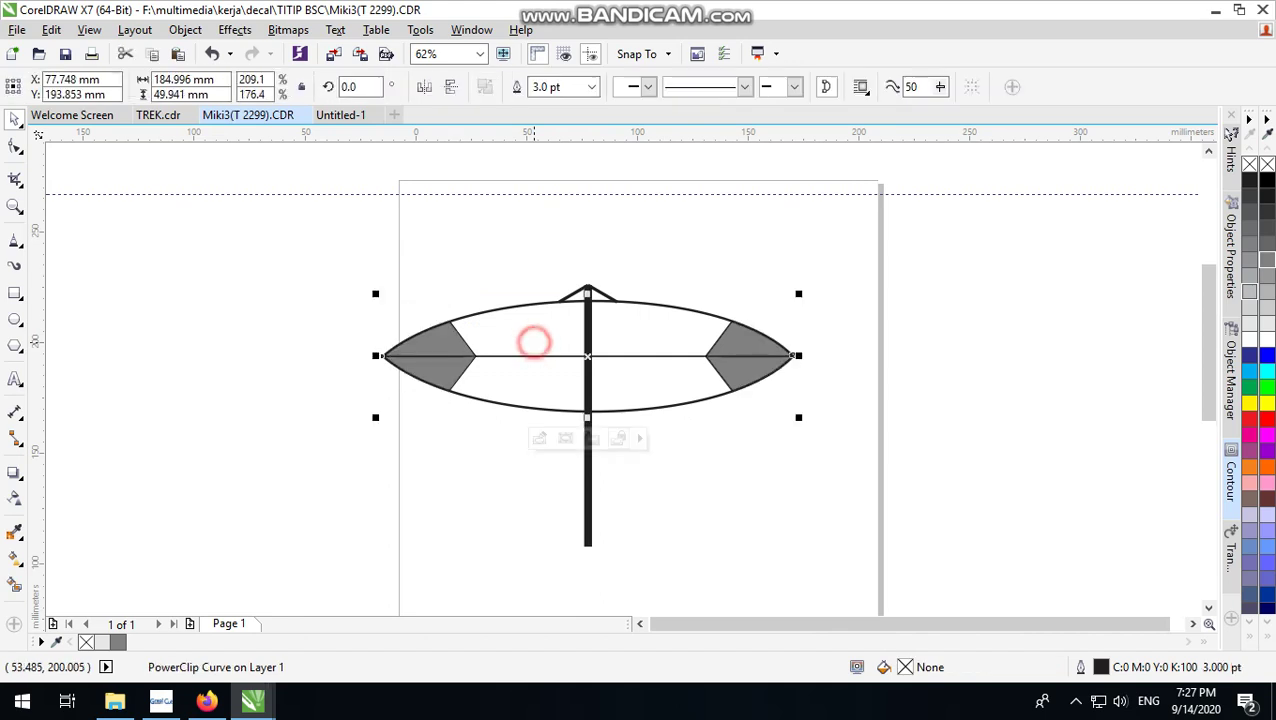
Fill the pointed oval with red (#FF0000)
click(684, 328)
click(984, 347)
click(693, 328)
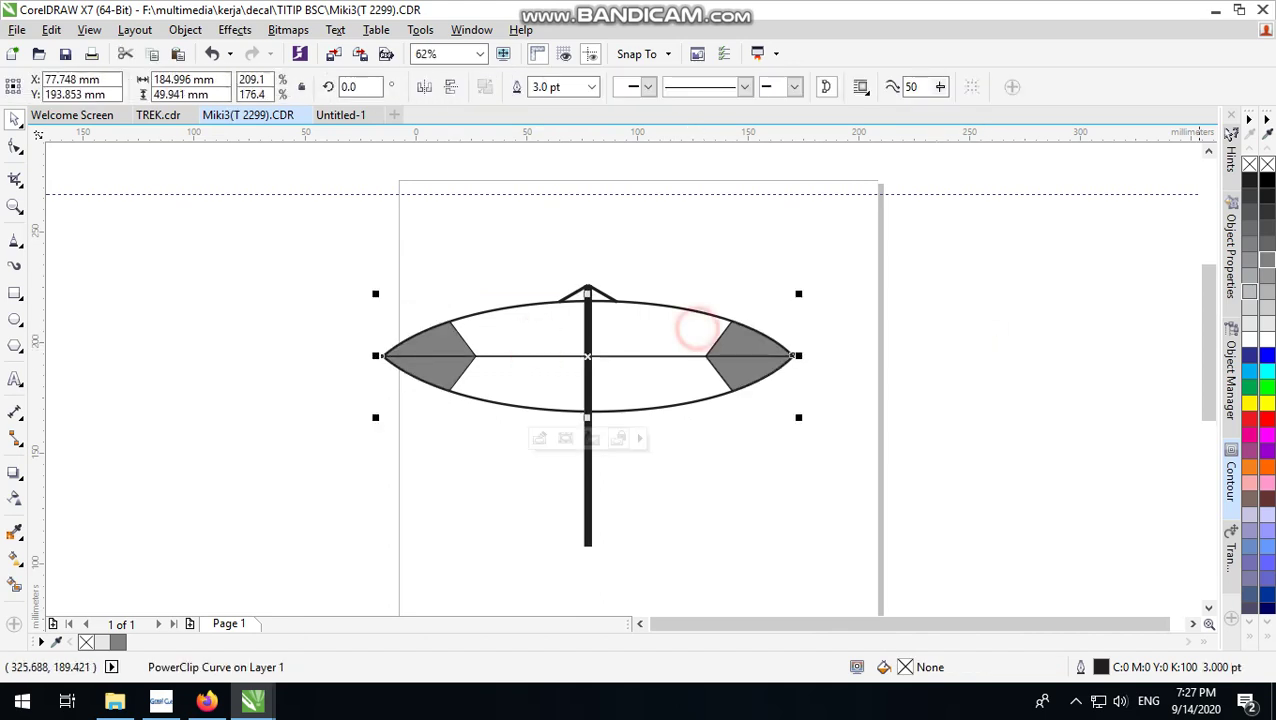
click(1267, 418)
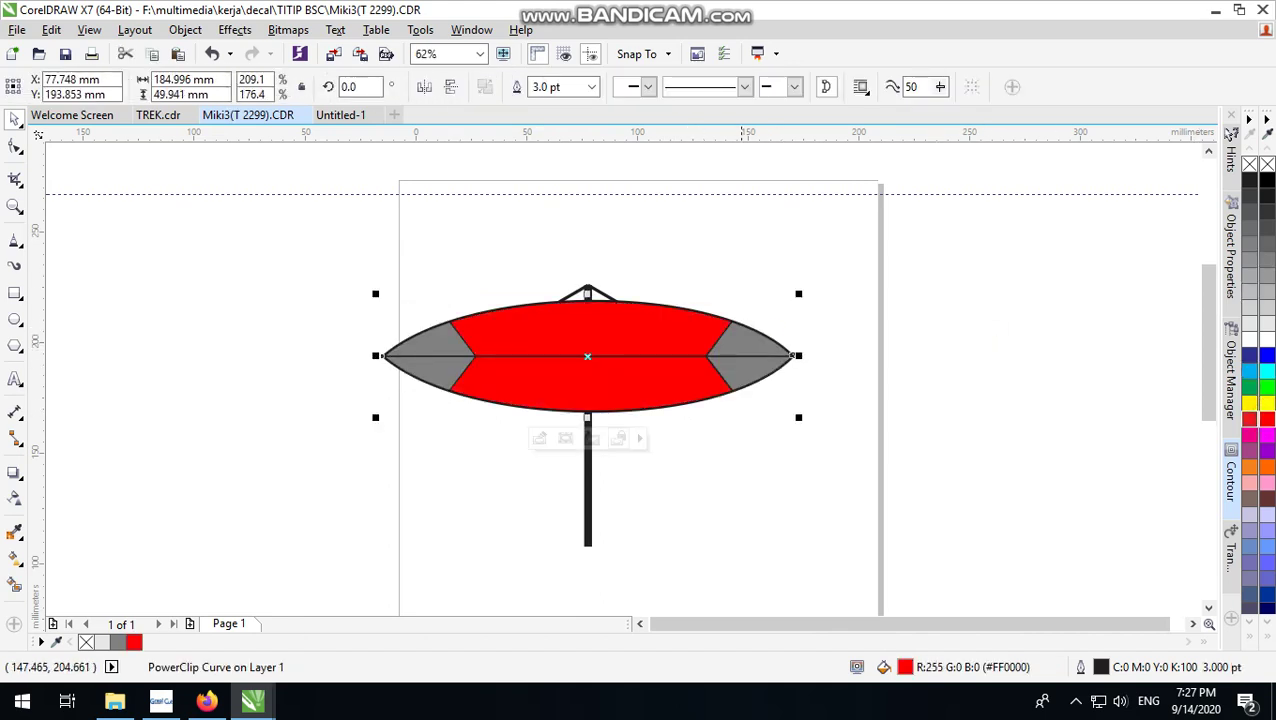
click(695, 472)
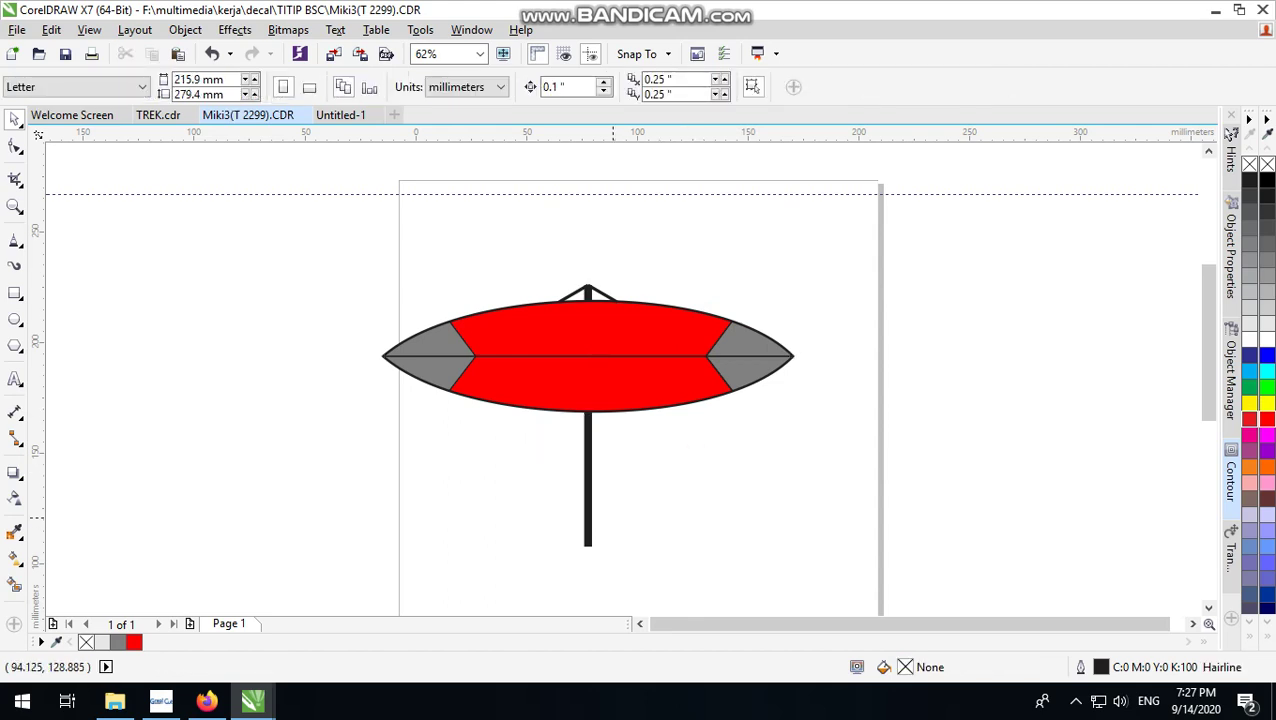
Bring the thick vertical line to the front of the red oval
click(587, 521)
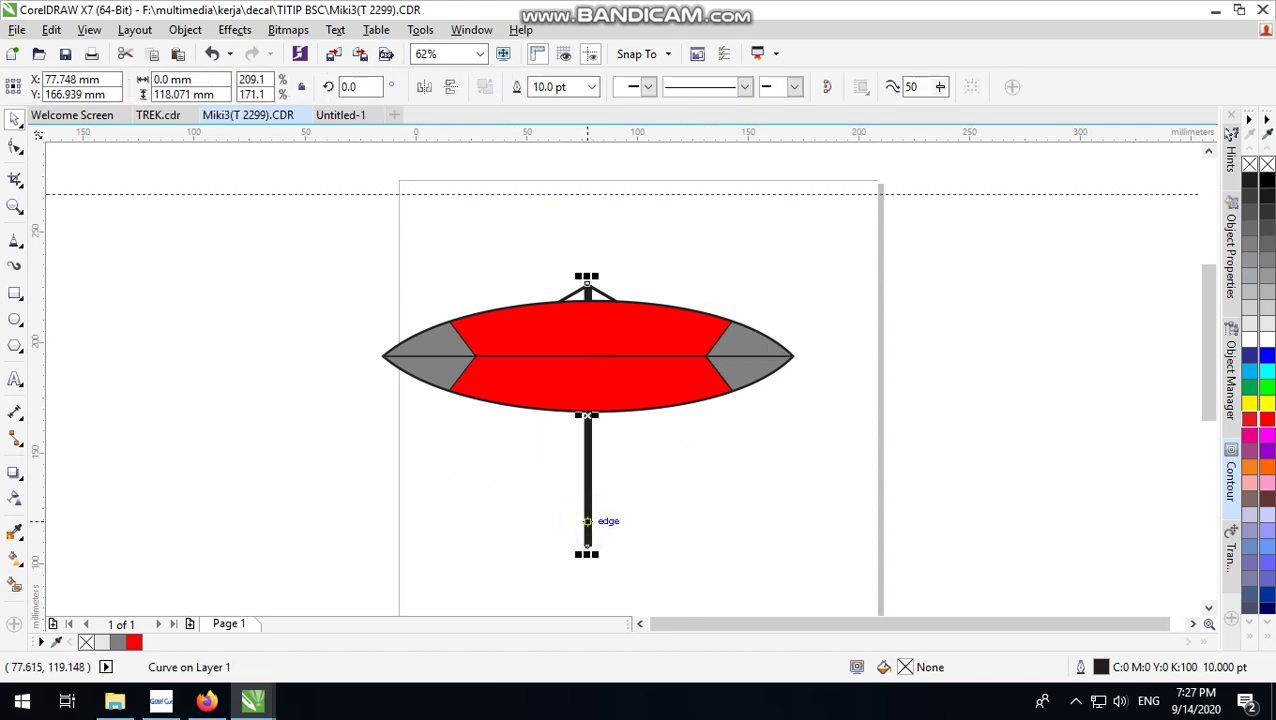
key(shift+Page_Up)
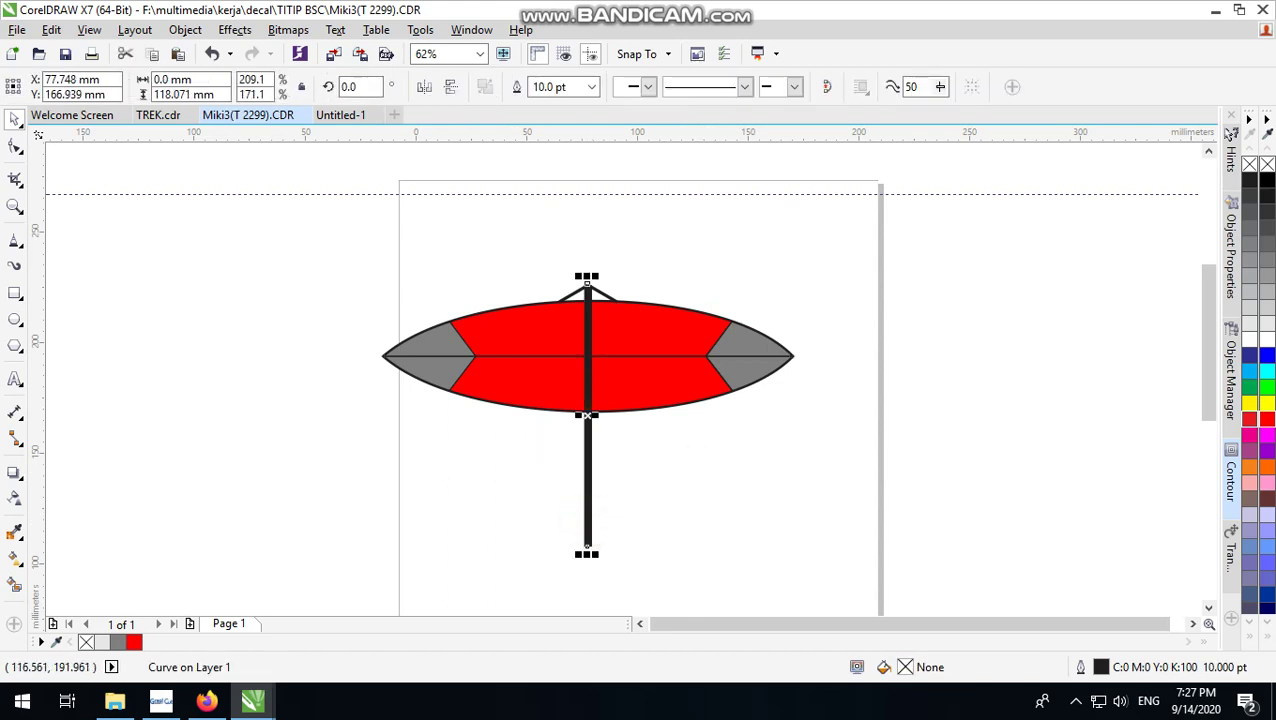
click(712, 233)
scroll(643, 370, up, 2)
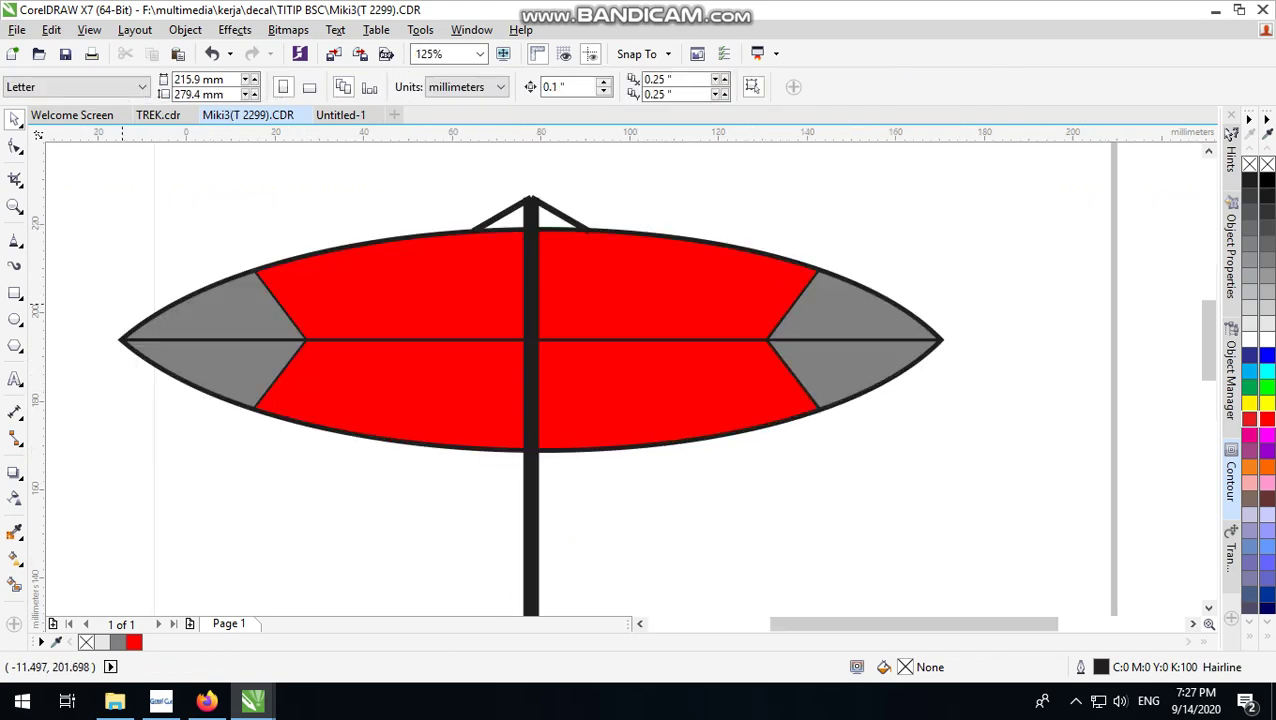
scroll(343, 388, down, 2)
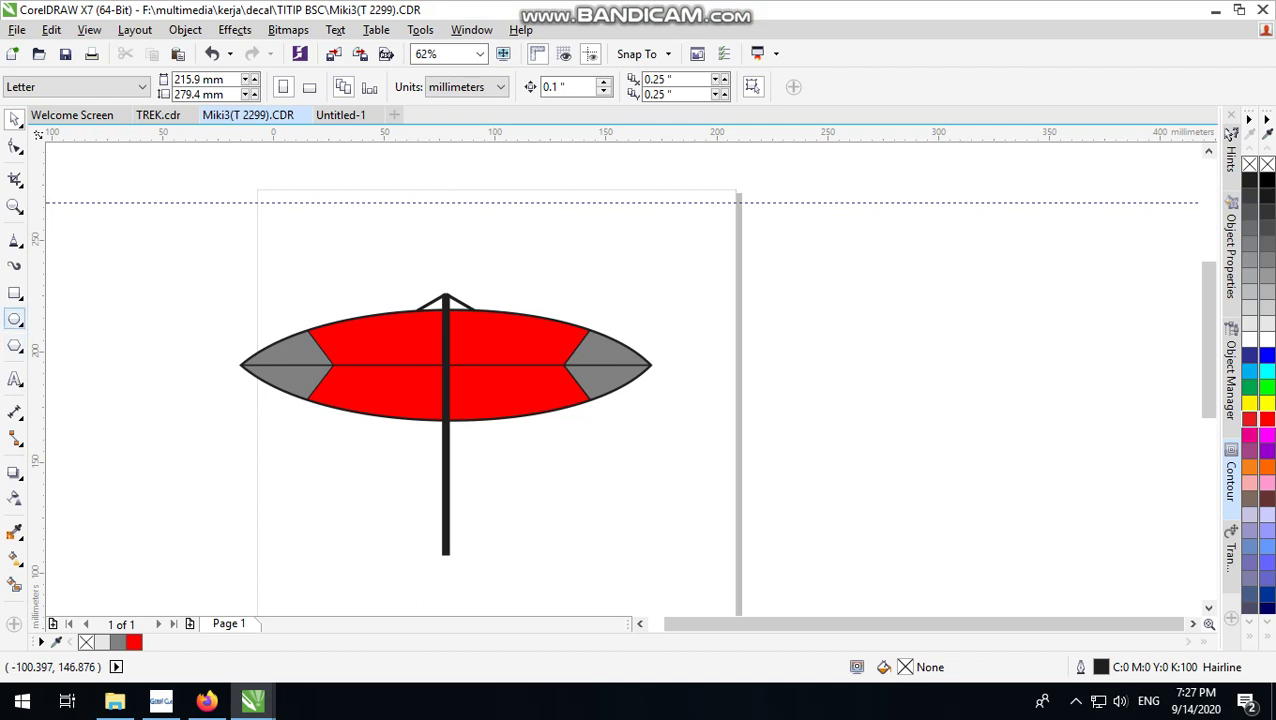
Draw a closed right triangle about 69 × 61 mm below the oval, on the left of the thick vertical line
click(15, 265)
click(15, 240)
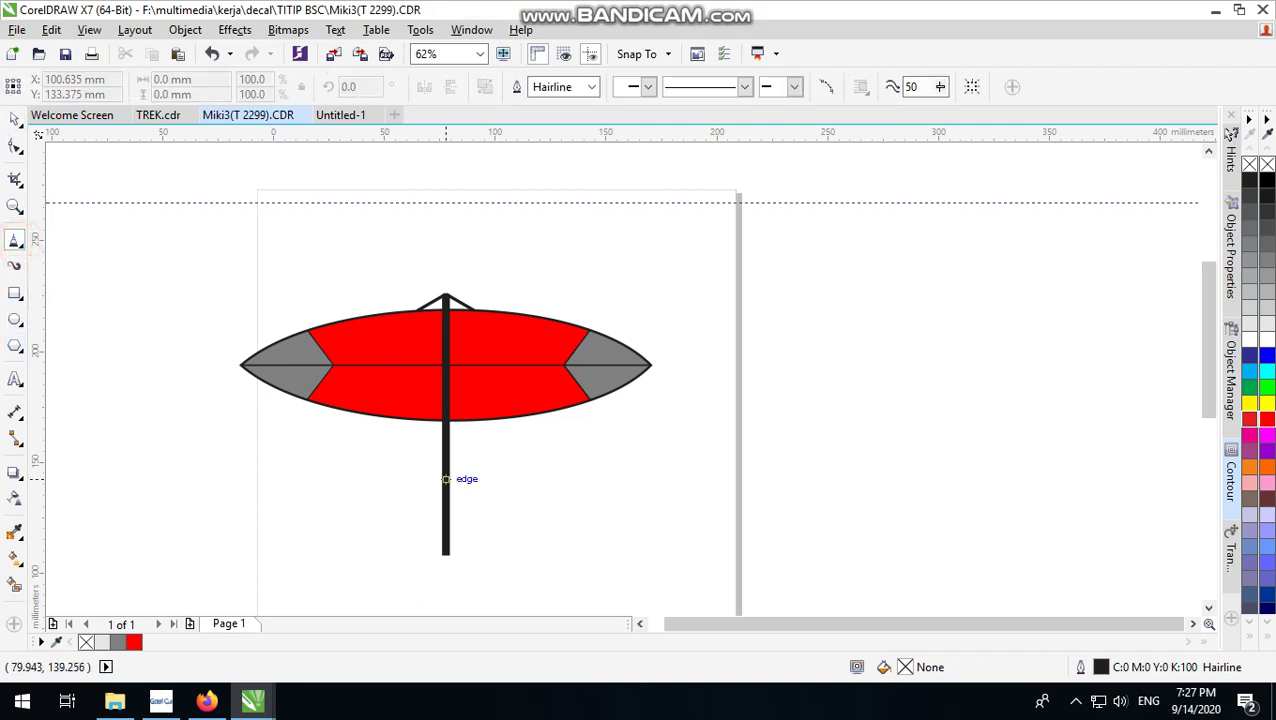
scroll(445, 479, up, 2)
scroll(443, 373, down, 2)
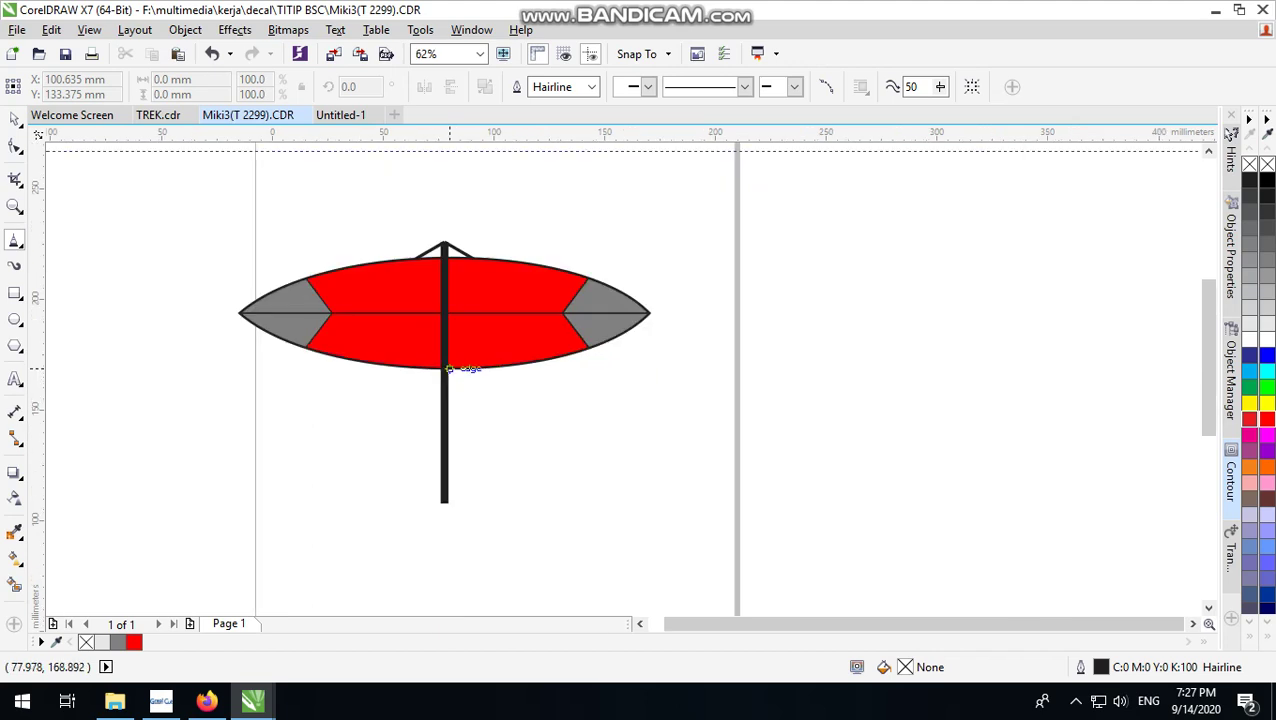
mouse_move(443, 373)
mouse_down()
mouse_move(372, 485)
mouse_move(334, 479)
mouse_move(291, 507)
mouse_up()
click(443, 504)
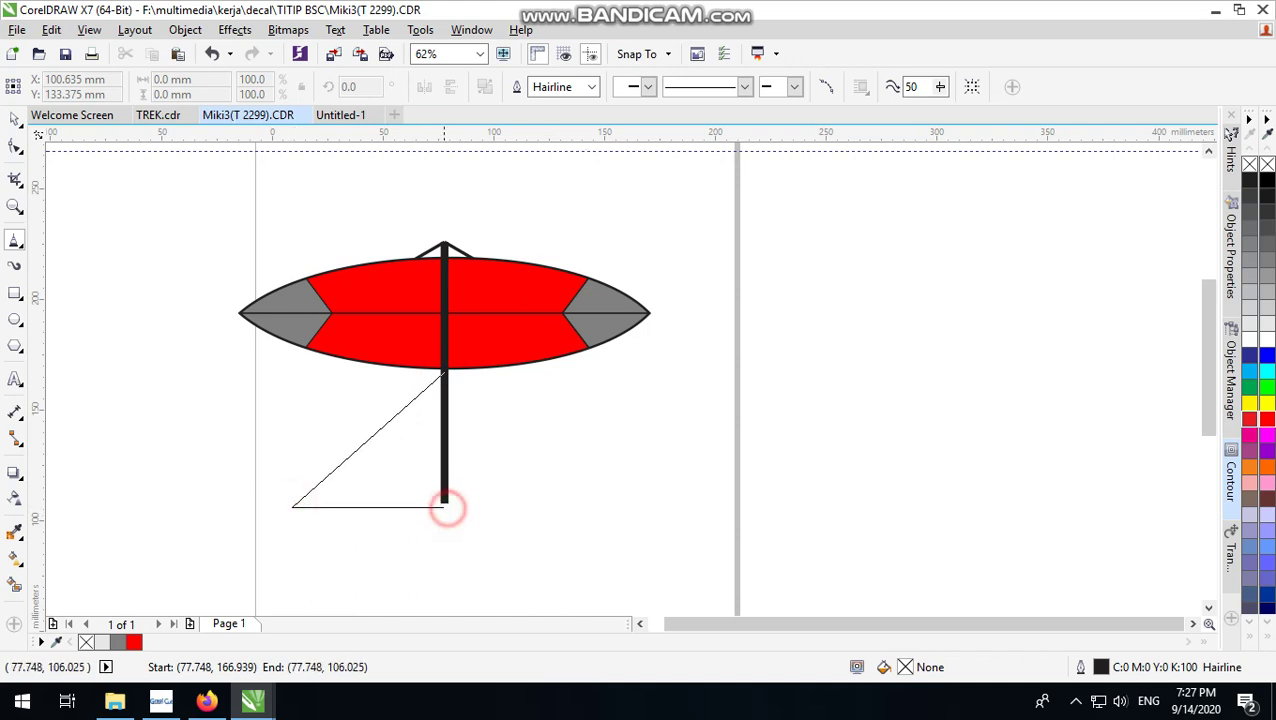
click(444, 373)
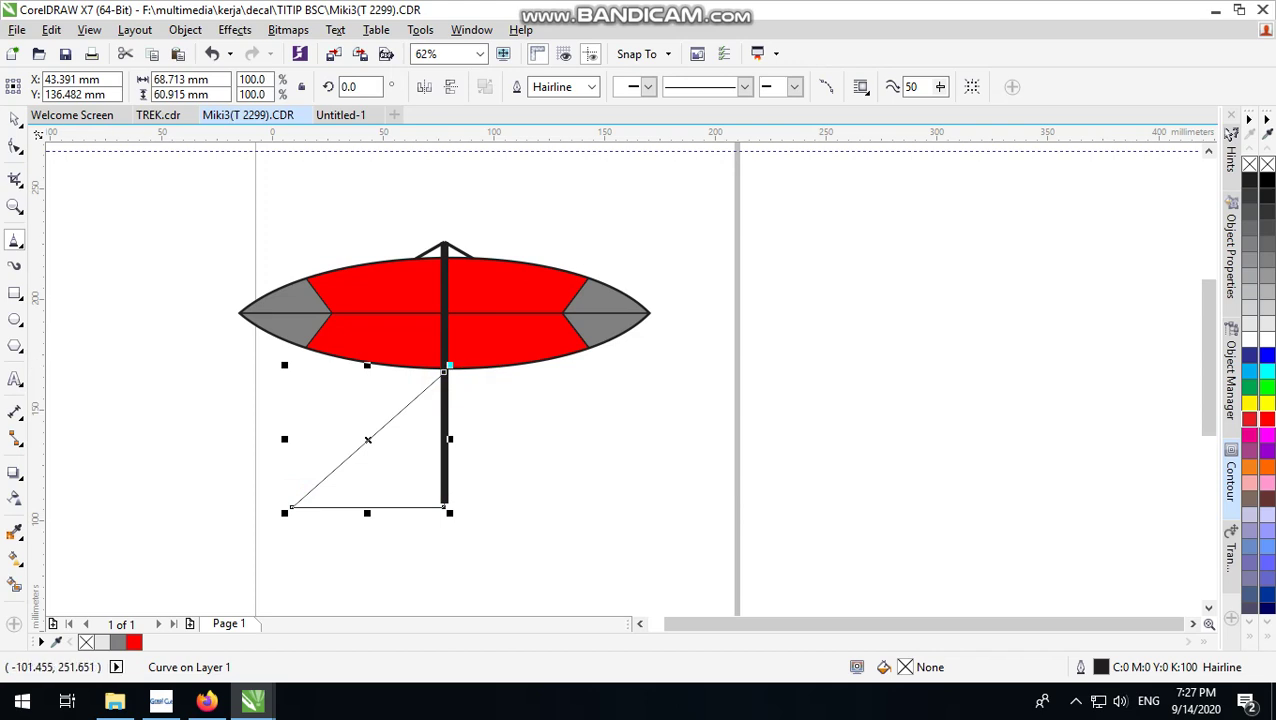
Reduce the triangle's height to about 46 mm and shorten the thick vertical line to end at the triangle's base
click(15, 118)
drag(368, 512, 367, 474)
click(443, 497)
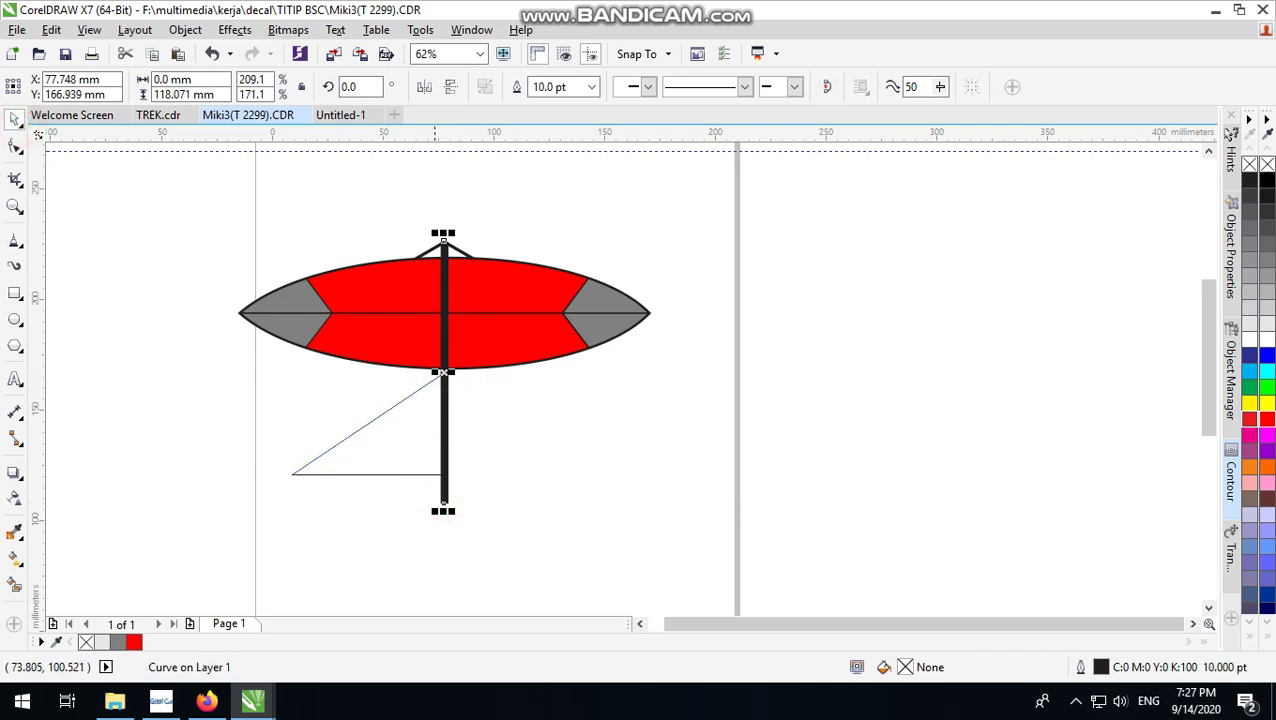
drag(443, 511, 460, 480)
click(541, 498)
Place a horizontally mirrored copy of the triangle on the right of the vertical line
click(401, 433)
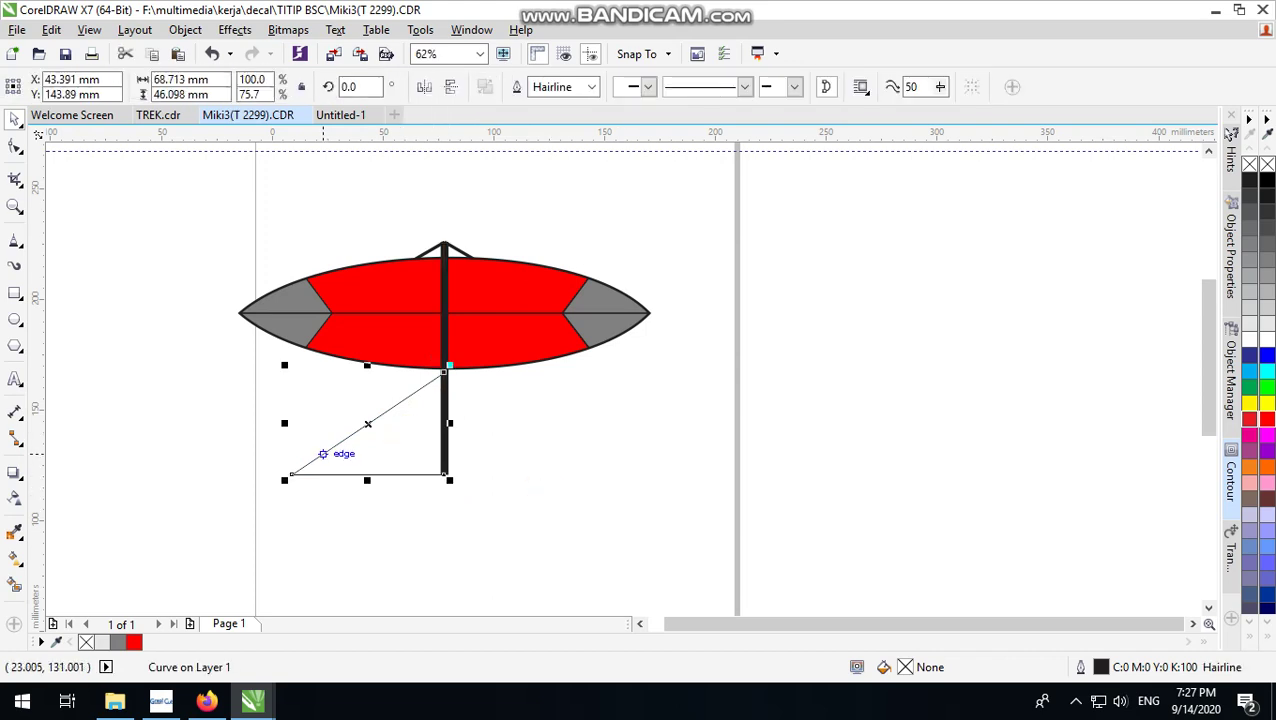
drag(284, 423, 524, 455)
Fill both triangles with yellow (#FFFF00) and send them behind the thick vertical line
shift+click(419, 441)
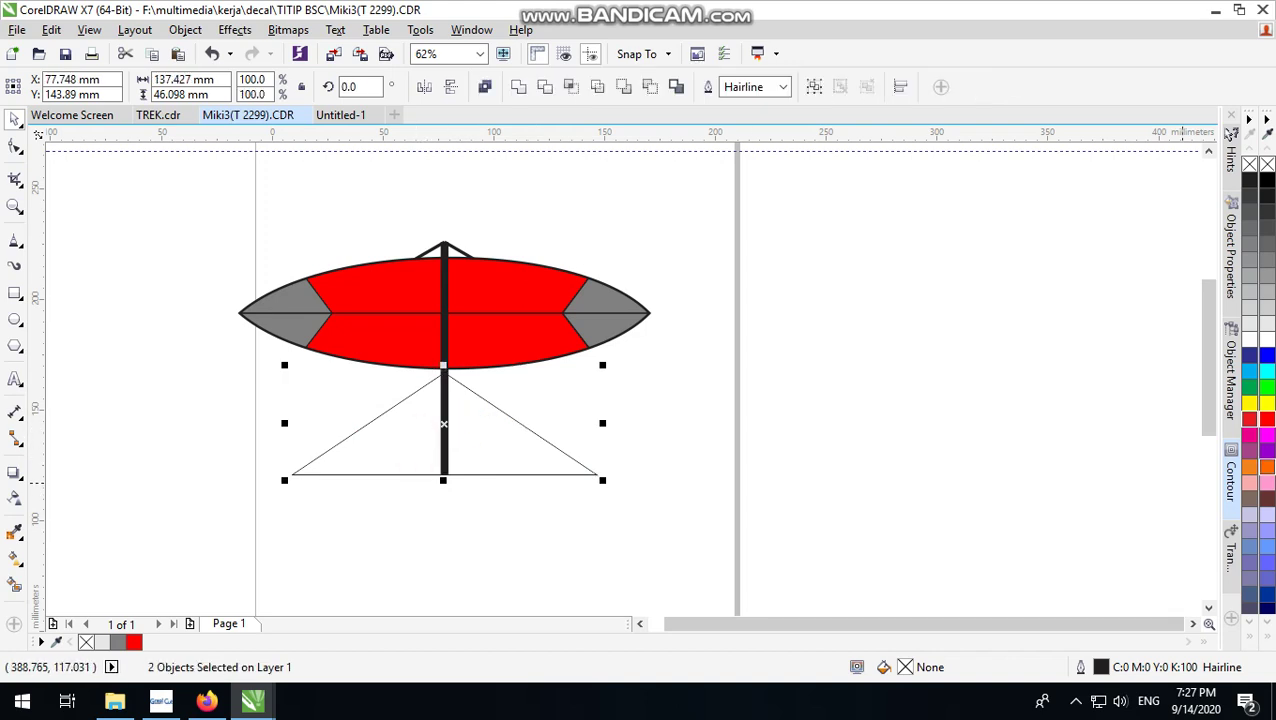
click(1250, 404)
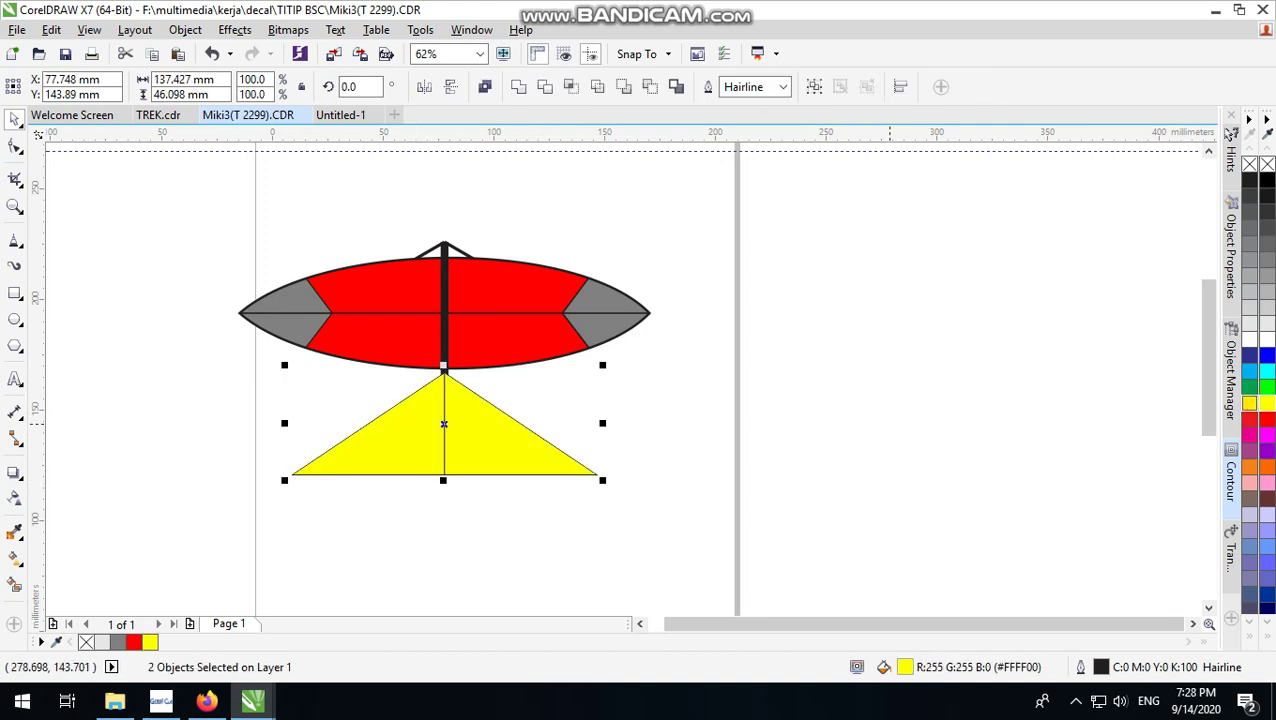
key(shift+Page_Down)
Set the outline width of both triangles to 3 pt after trying 2 pt
click(783, 87)
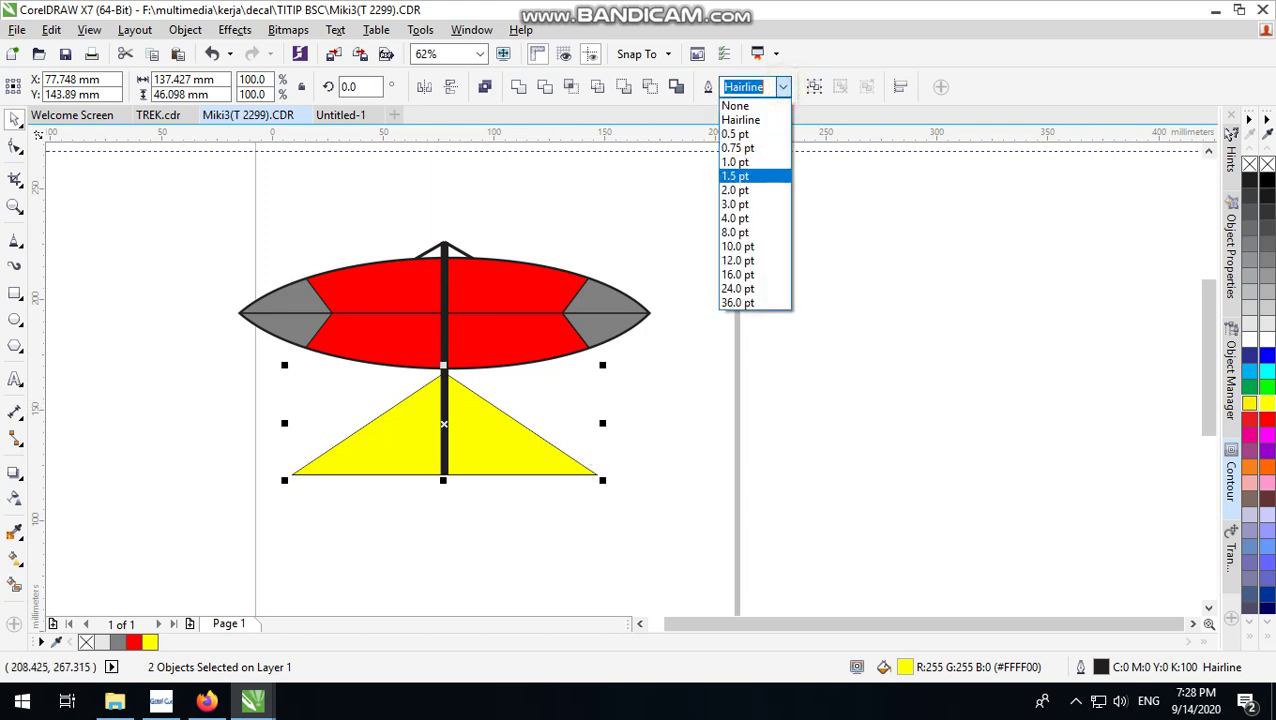
click(763, 190)
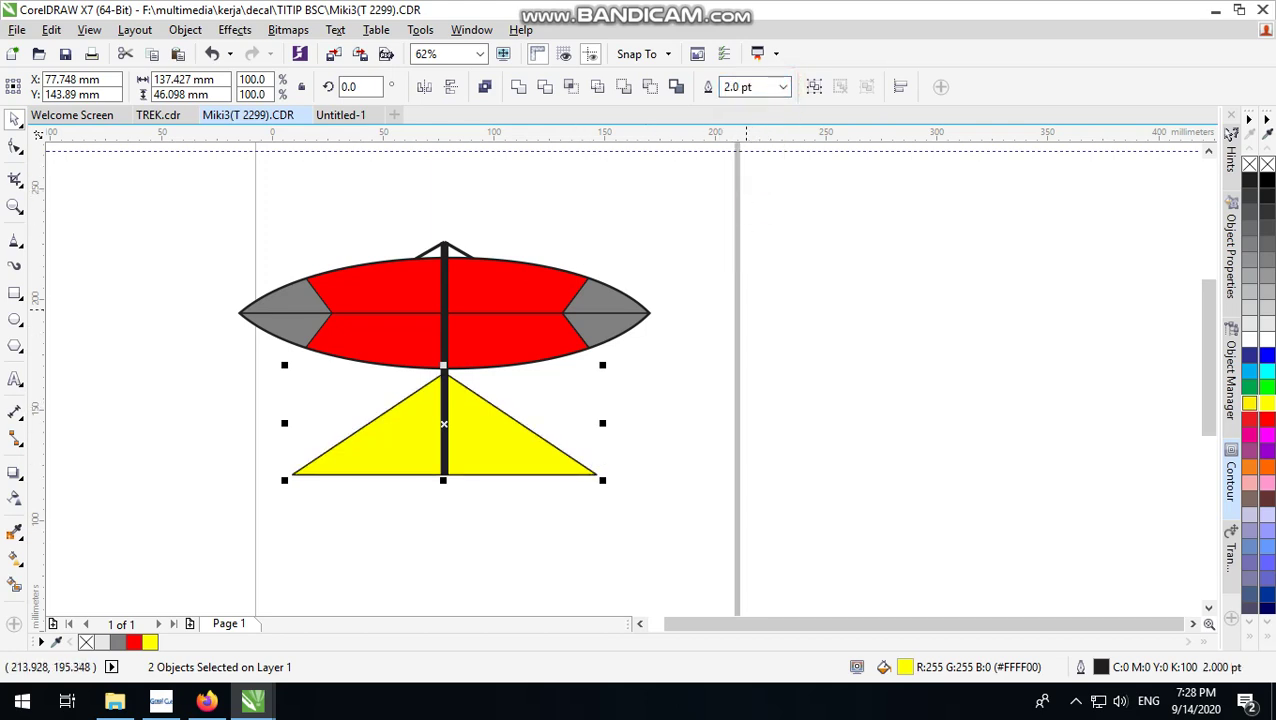
click(783, 87)
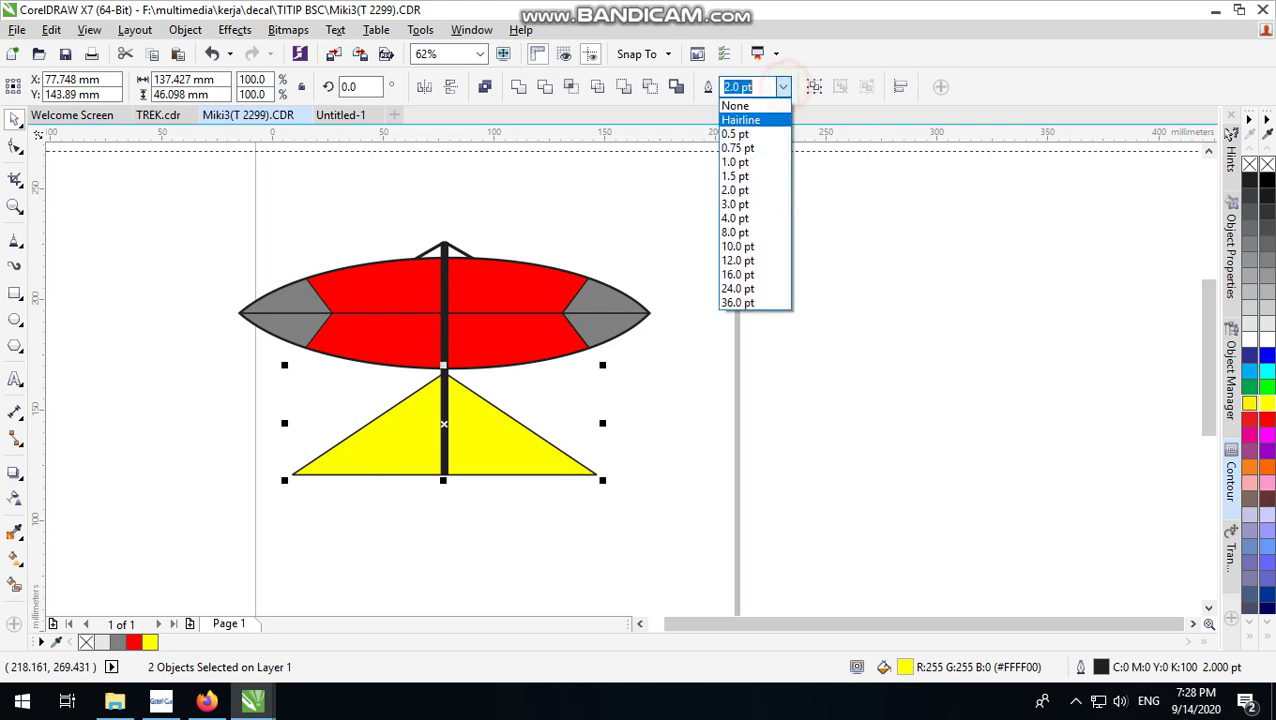
click(776, 203)
click(797, 346)
Stretch both yellow triangles upward so their peak meets the lower edge of the red oval
scroll(525, 378, up, 3)
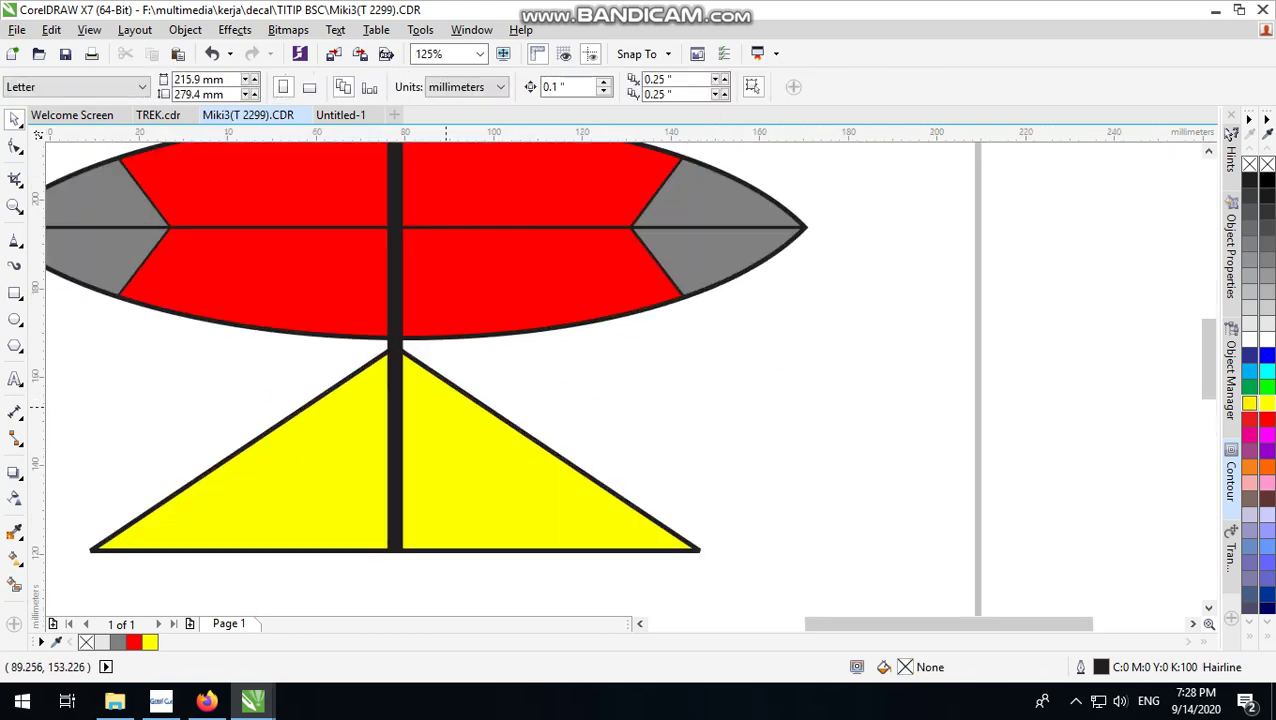
scroll(525, 378, down, 3)
scroll(525, 395, up, 3)
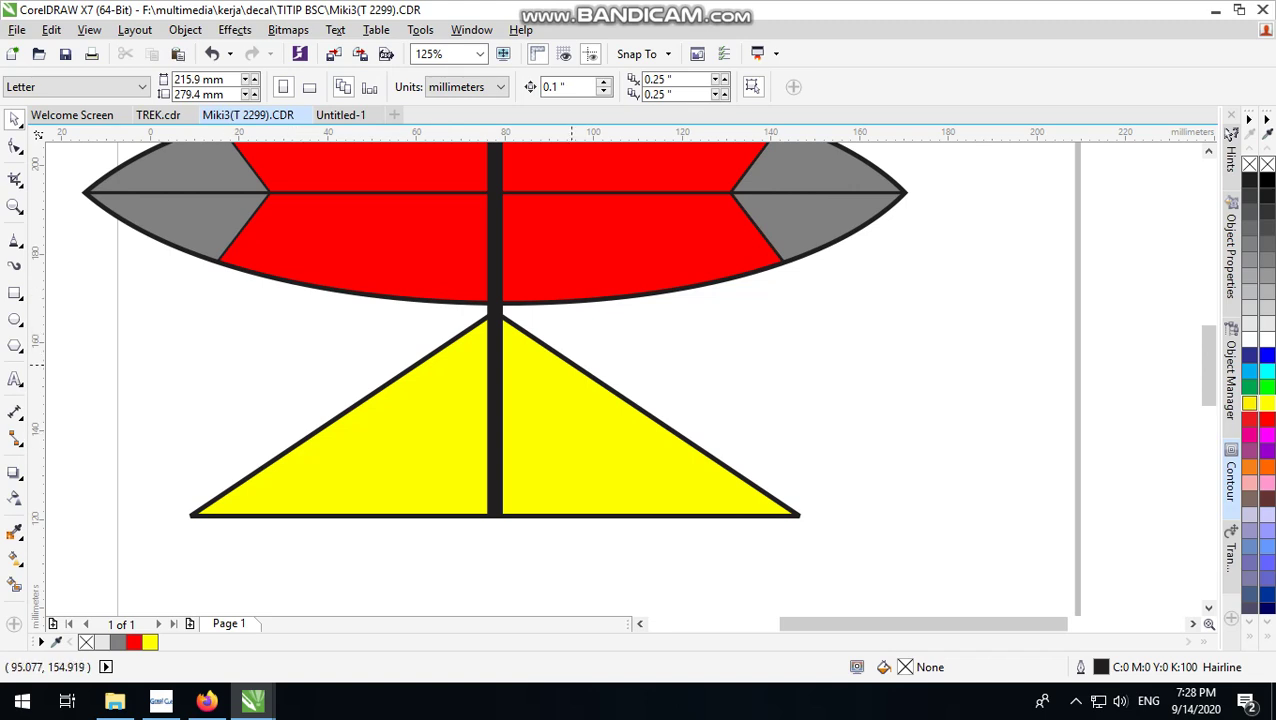
click(576, 364)
shift+click(445, 372)
drag(494, 310, 495, 303)
click(700, 356)
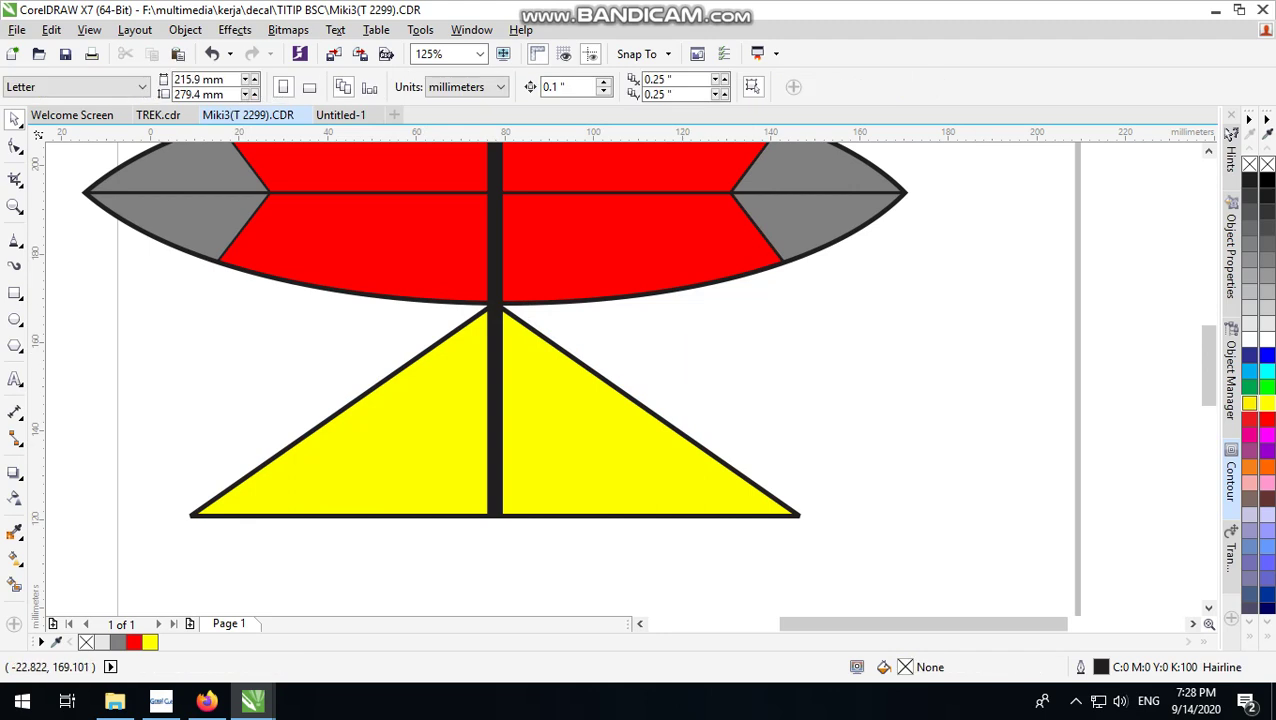
Draw an ellipse about 56 × 49 mm overlapping the sloped edge of the left yellow triangle
click(15, 240)
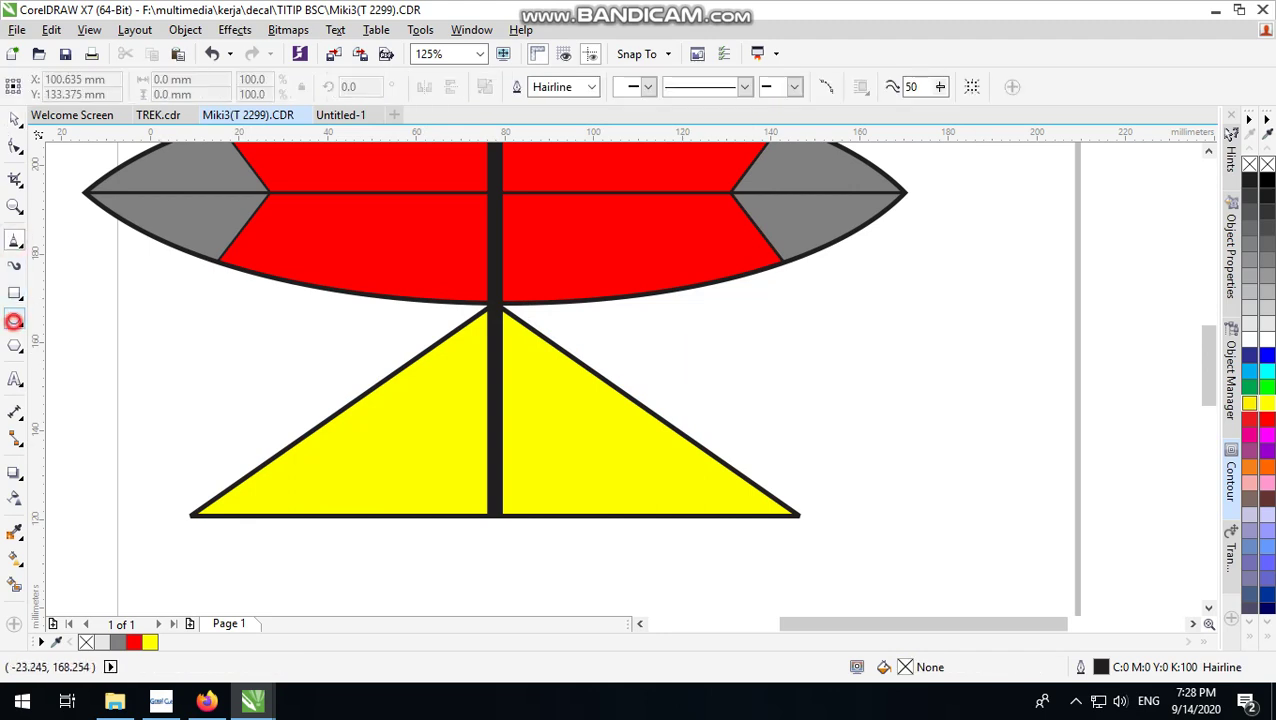
click(14, 320)
drag(158, 261, 414, 482)
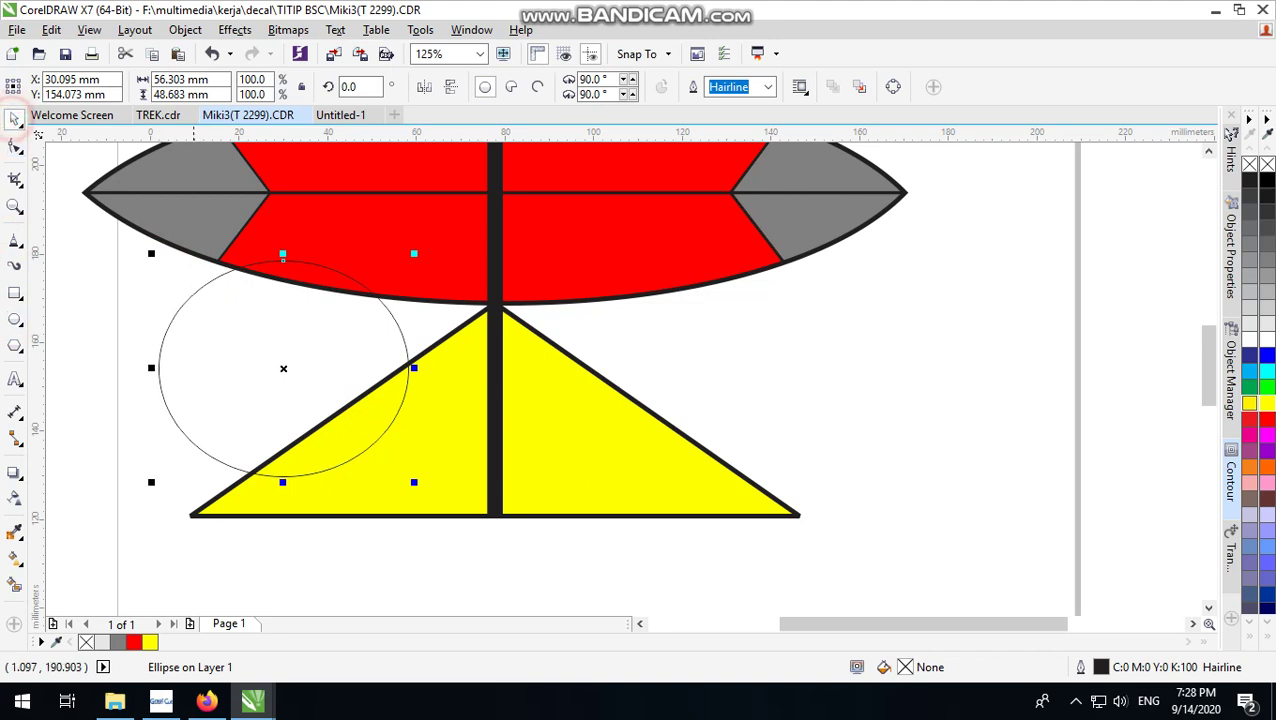
Flatten the ellipse to about 35 mm high and place it against the red oval's lower edge, overlapping the left triangle's slope
drag(283, 256, 287, 281)
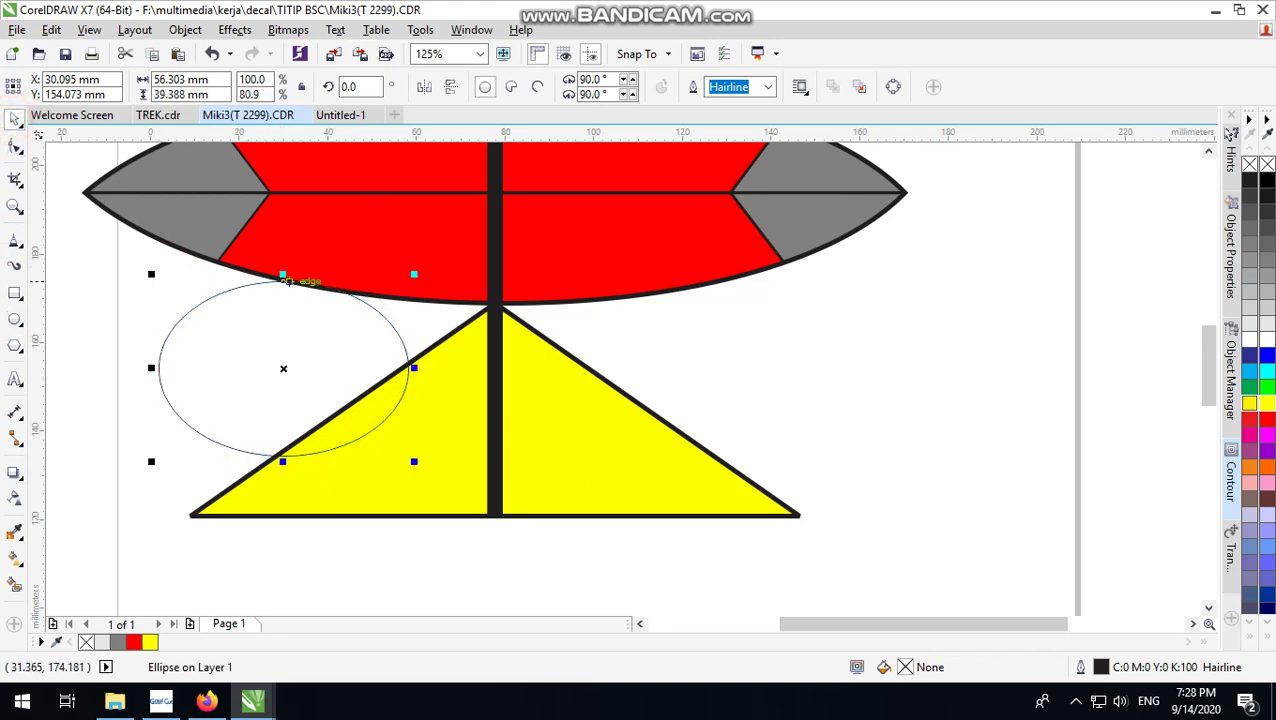
mouse_move(285, 379)
mouse_down()
mouse_move(331, 372)
mouse_move(290, 382)
mouse_move(287, 400)
mouse_up()
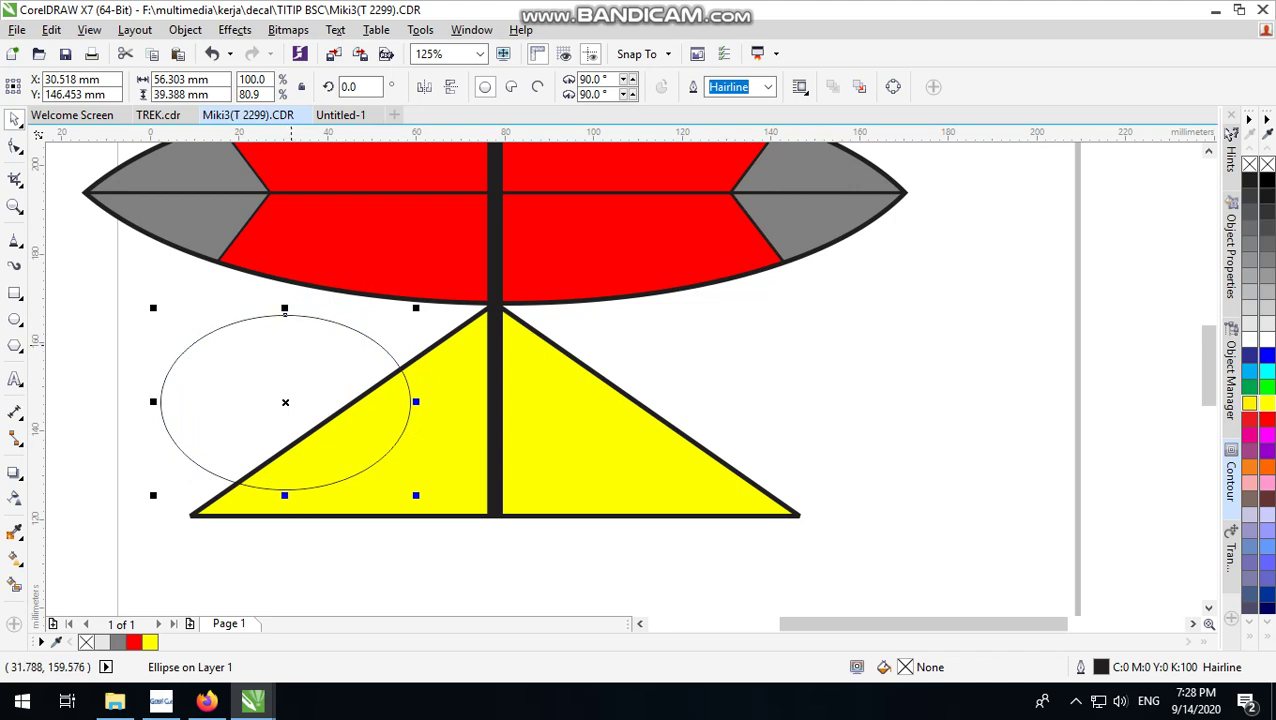
mouse_move(285, 312)
mouse_down()
mouse_move(293, 344)
mouse_move(301, 316)
mouse_up()
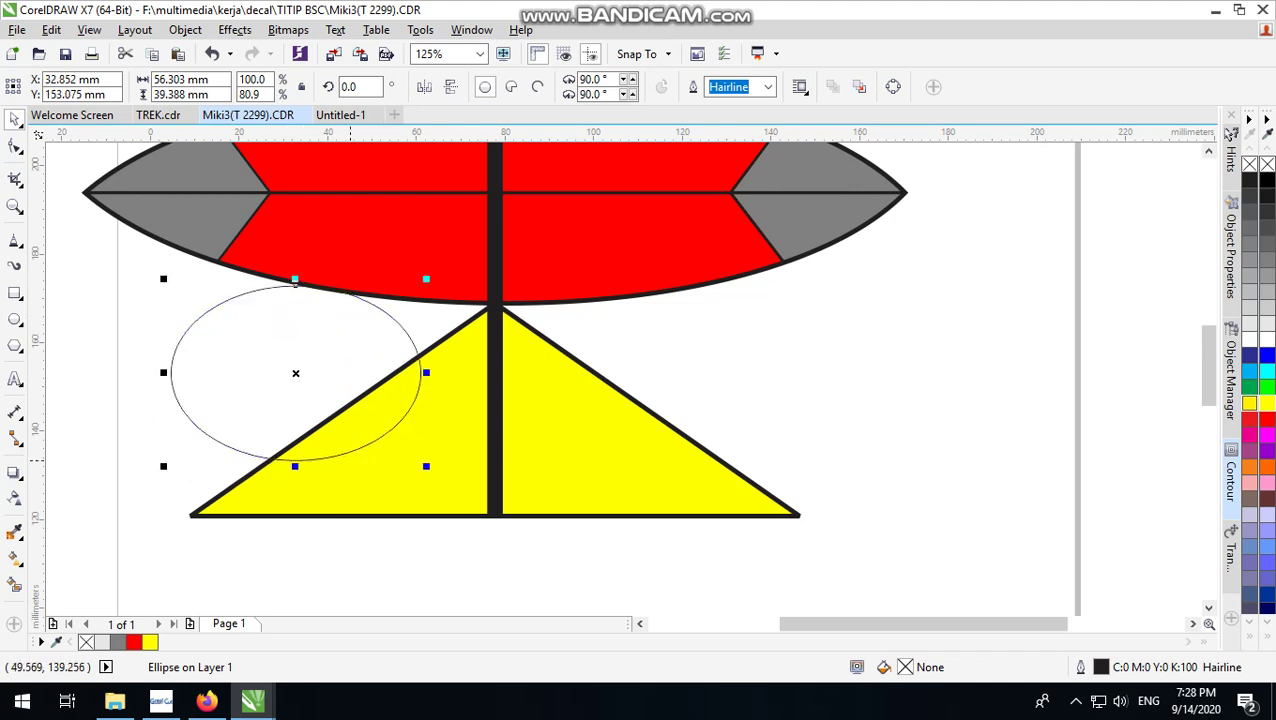
drag(295, 466, 296, 446)
Duplicate the ellipse about 9 mm to the right, trim the original with the copy, and delete the copy to leave a crescent
drag(335, 358, 375, 375)
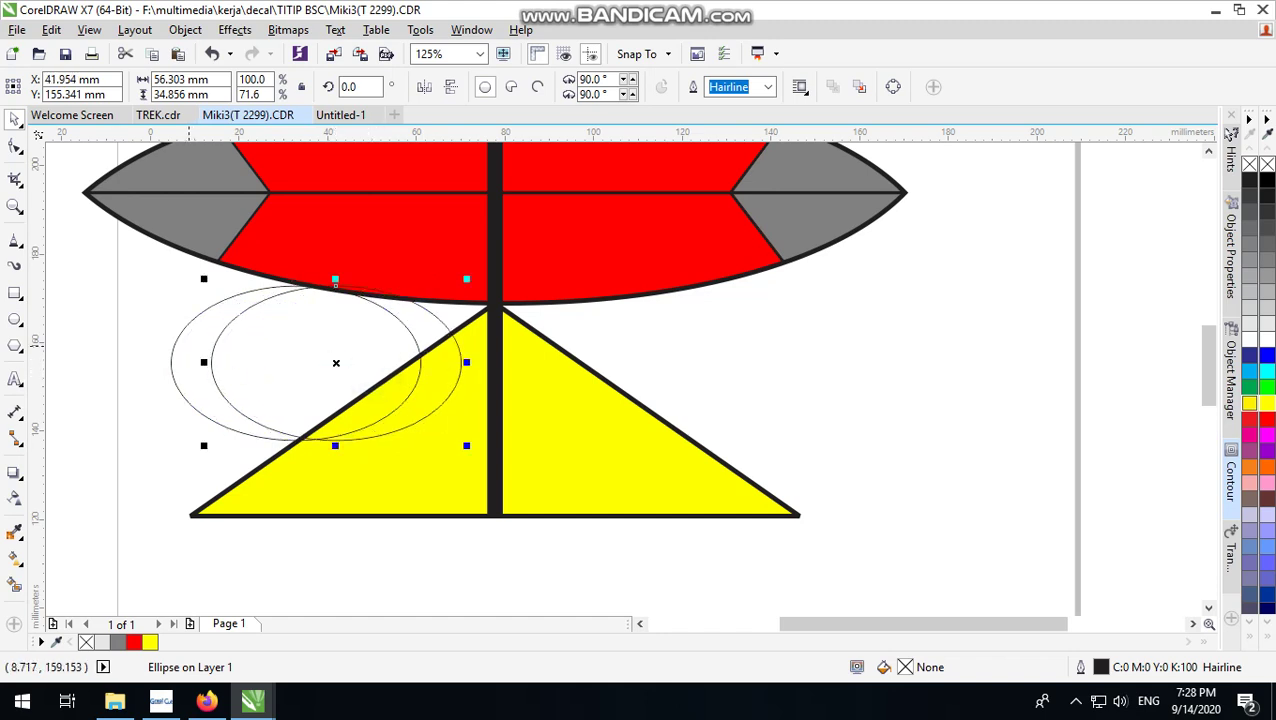
shift+click(194, 342)
click(541, 85)
click(740, 348)
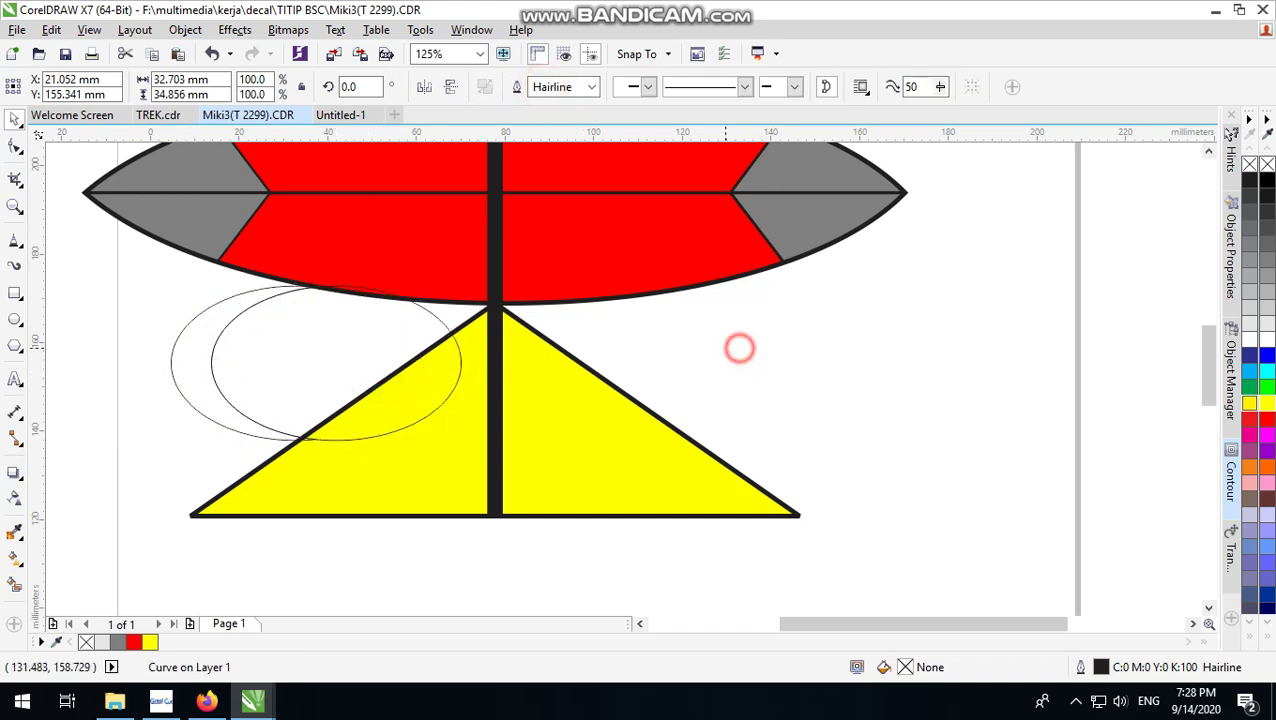
click(370, 327)
key(Delete)
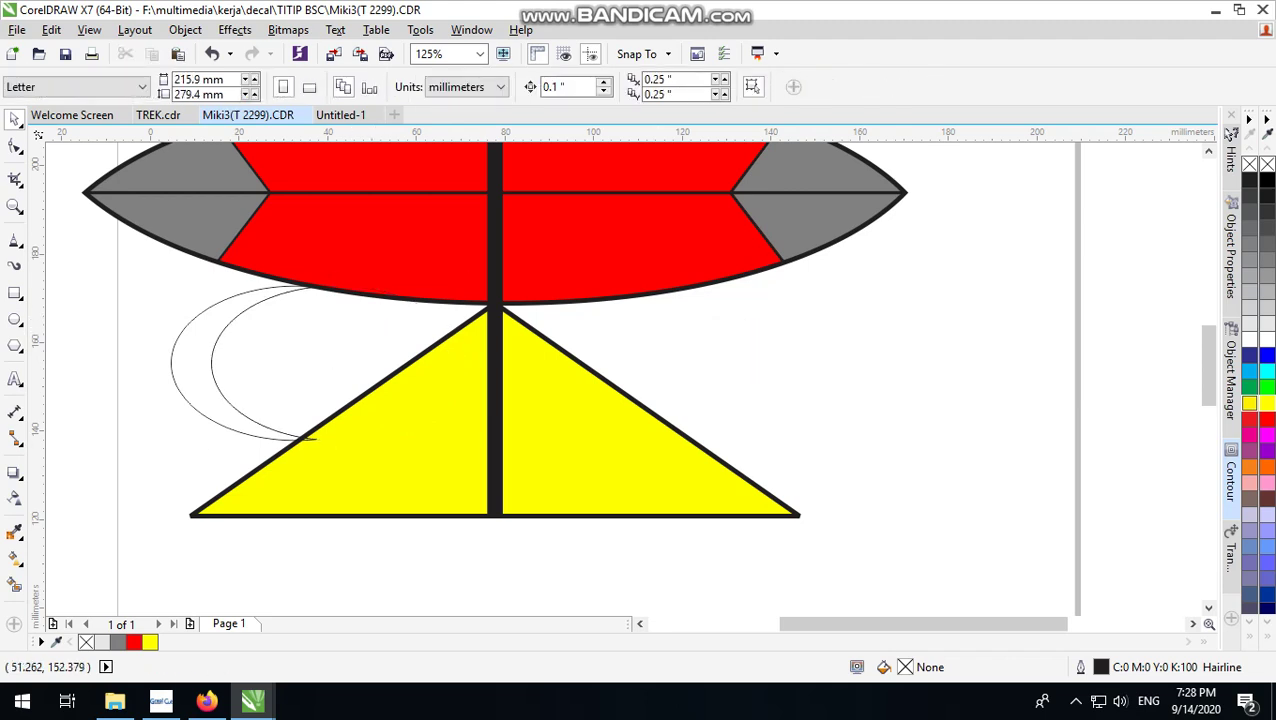
Set the crescent's outline width to 3 pt
click(208, 362)
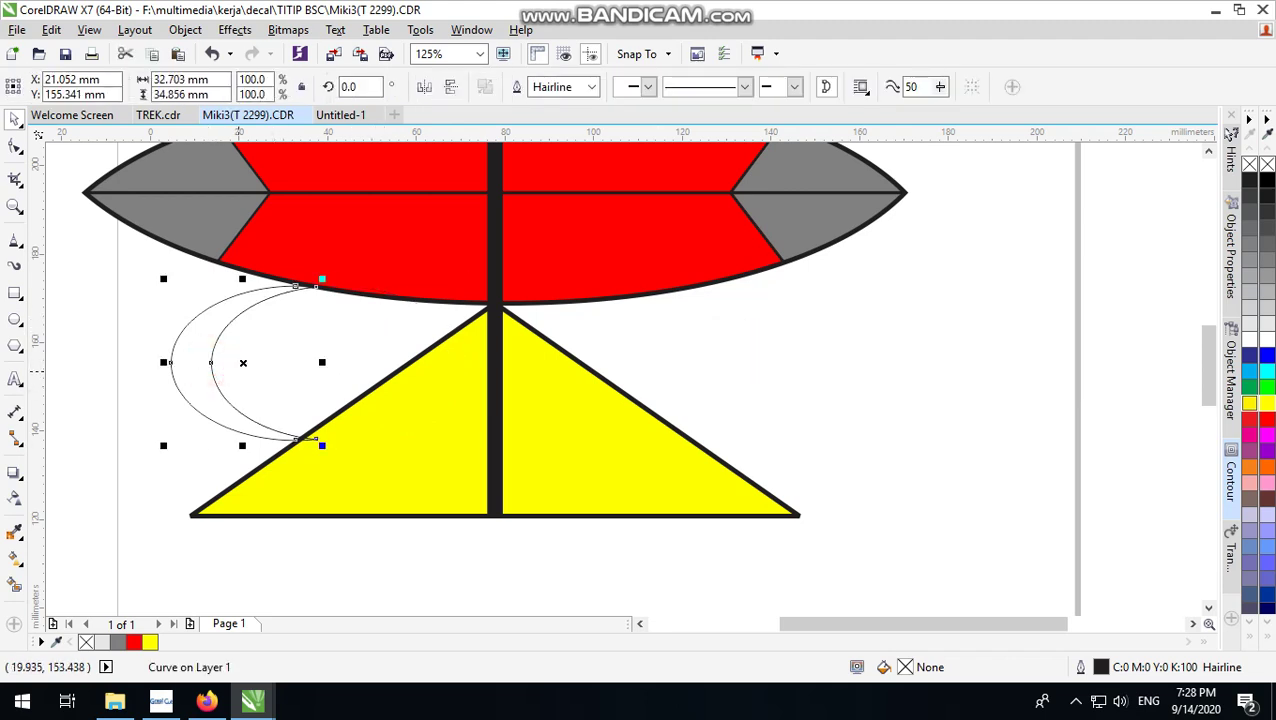
click(15, 146)
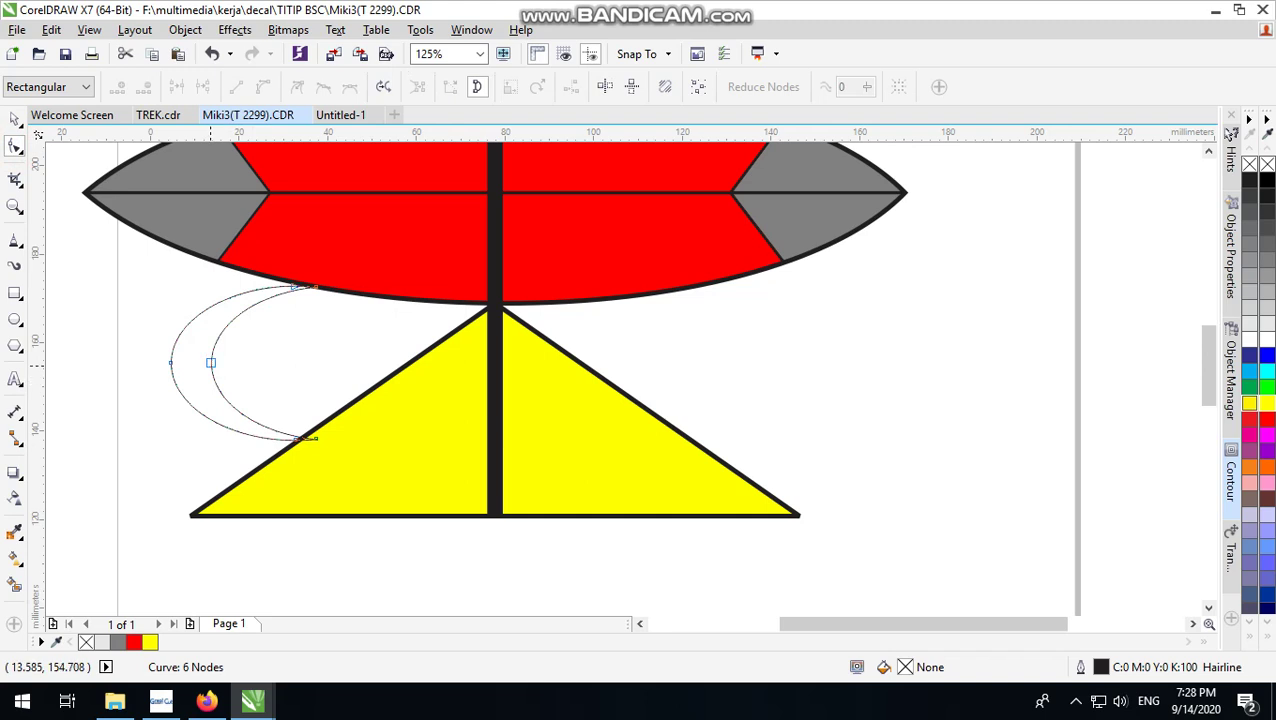
key(space)
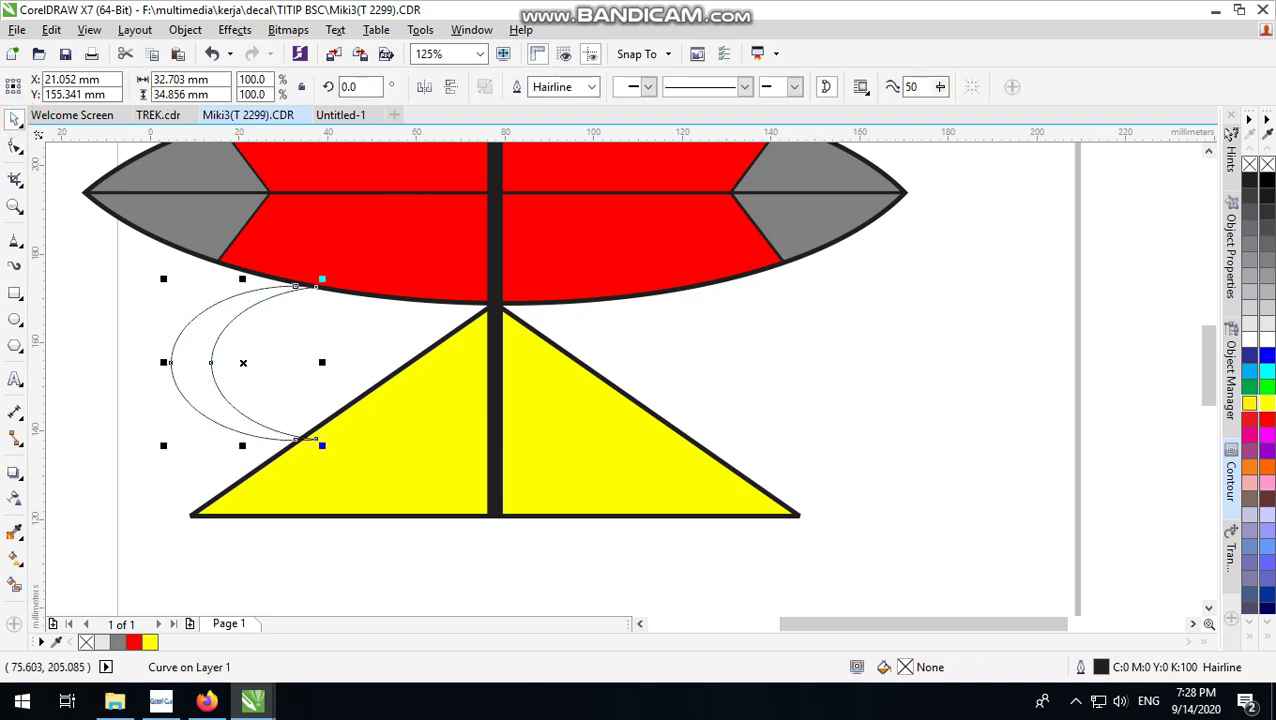
click(560, 87)
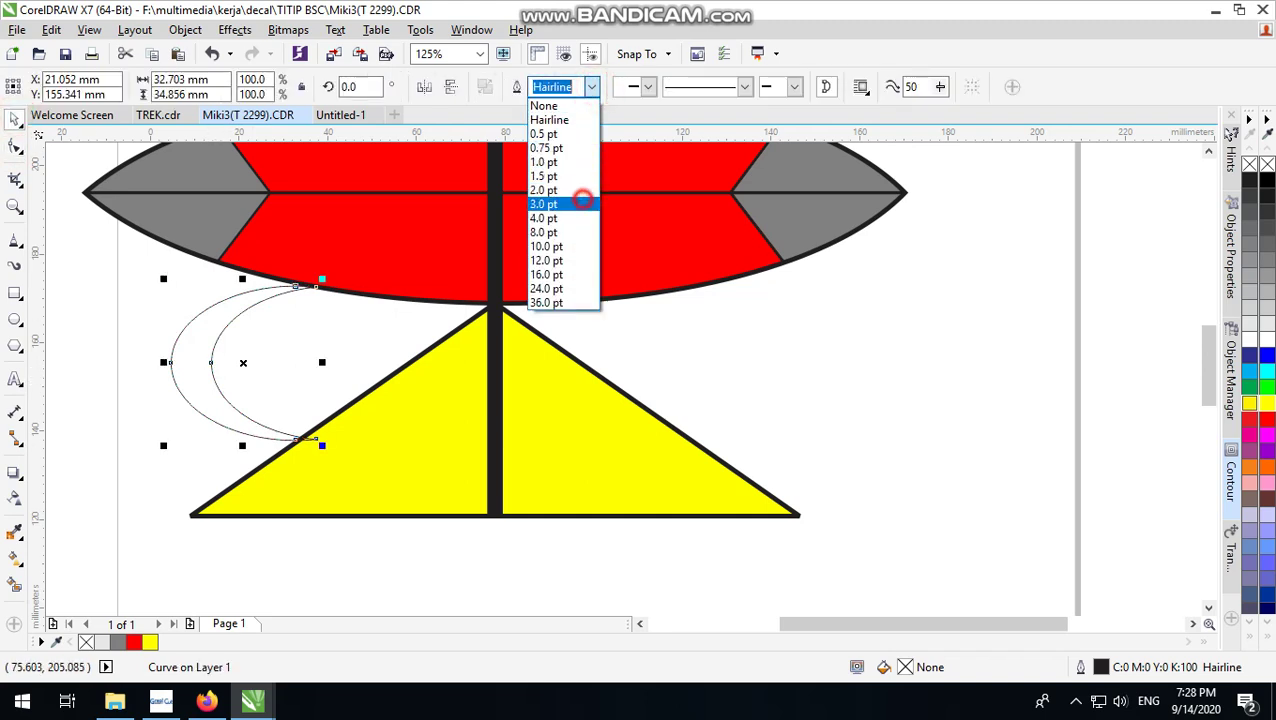
click(545, 204)
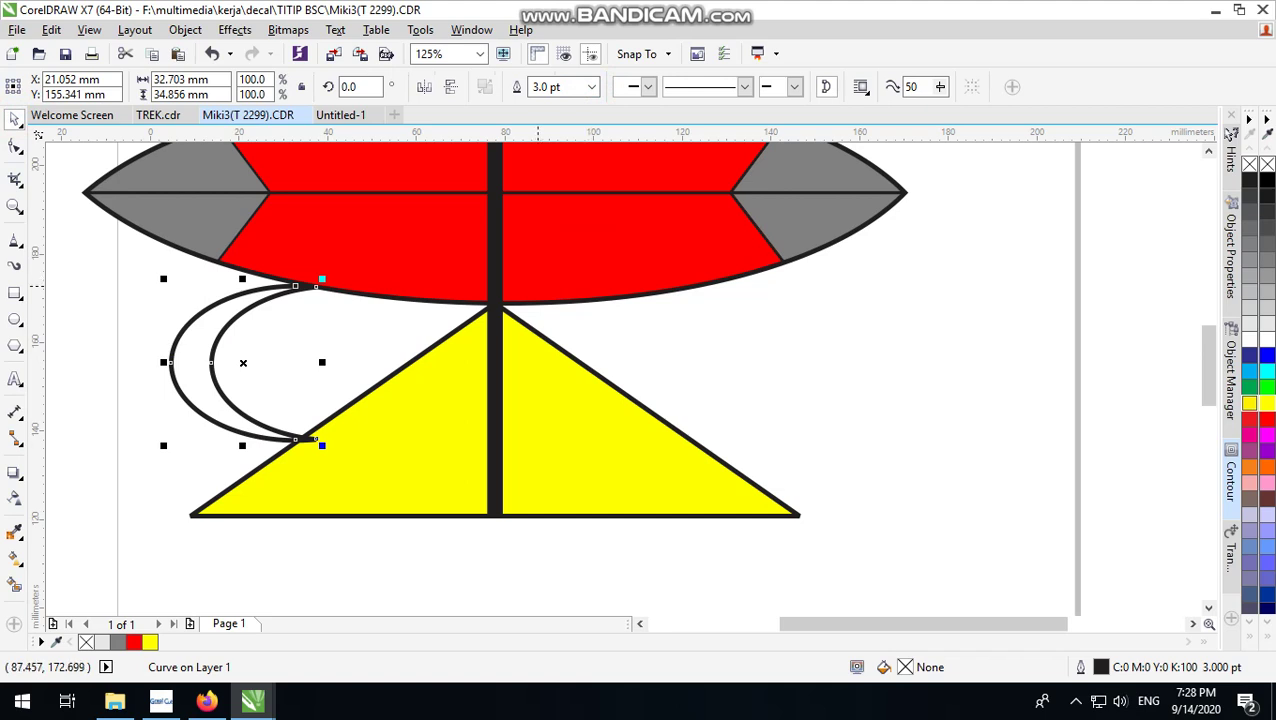
click(665, 323)
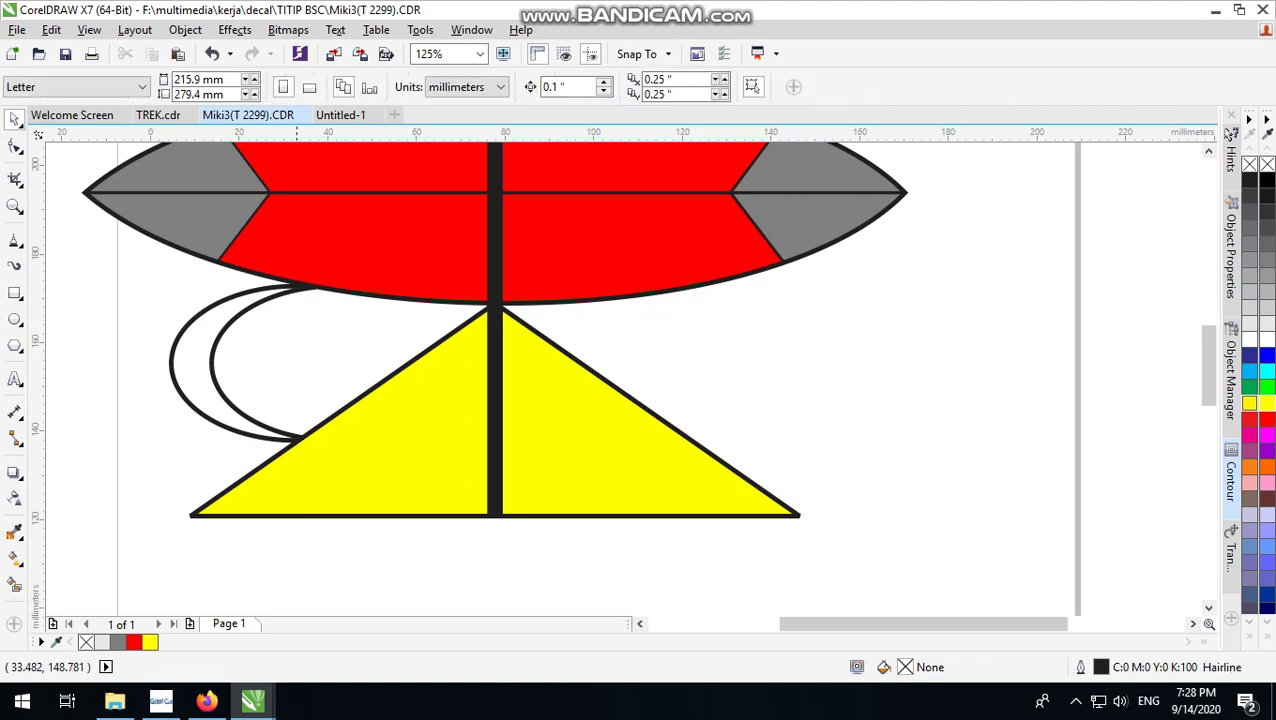
Make a horizontally mirrored copy of the crescent and move it to the matching place beside the right yellow triangle
click(204, 346)
drag(163, 362, 326, 370)
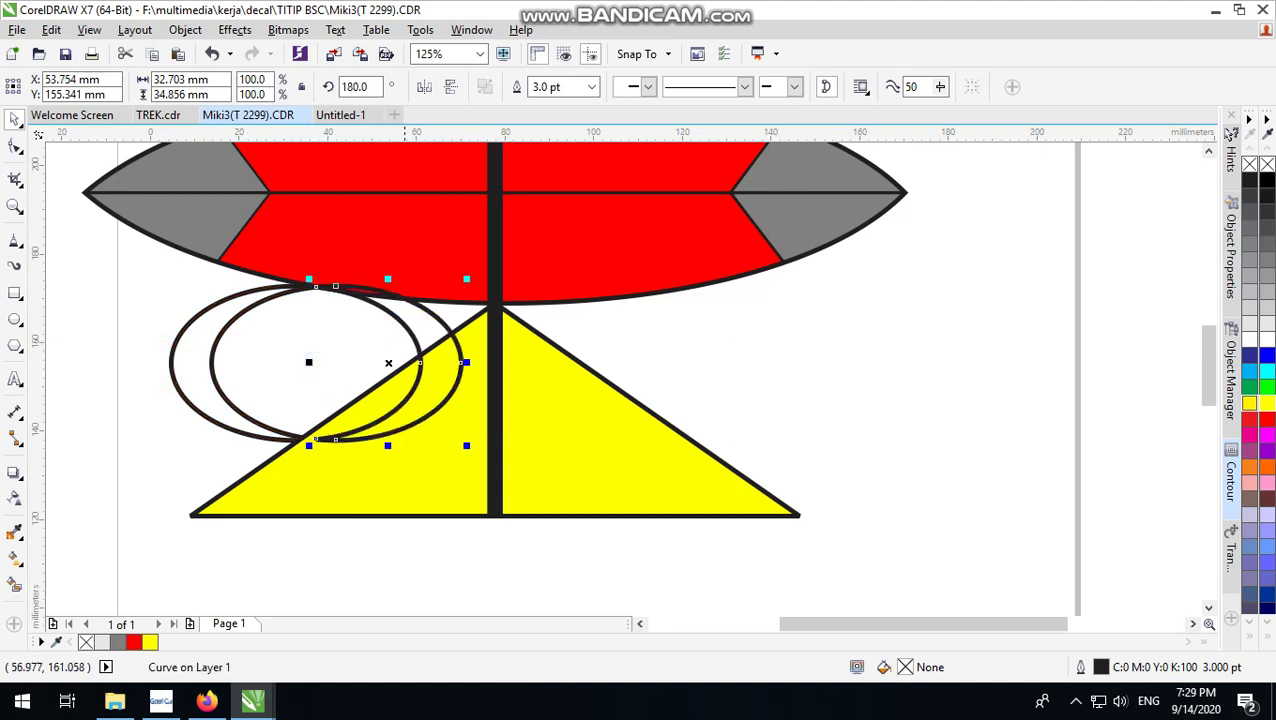
drag(407, 333, 779, 334)
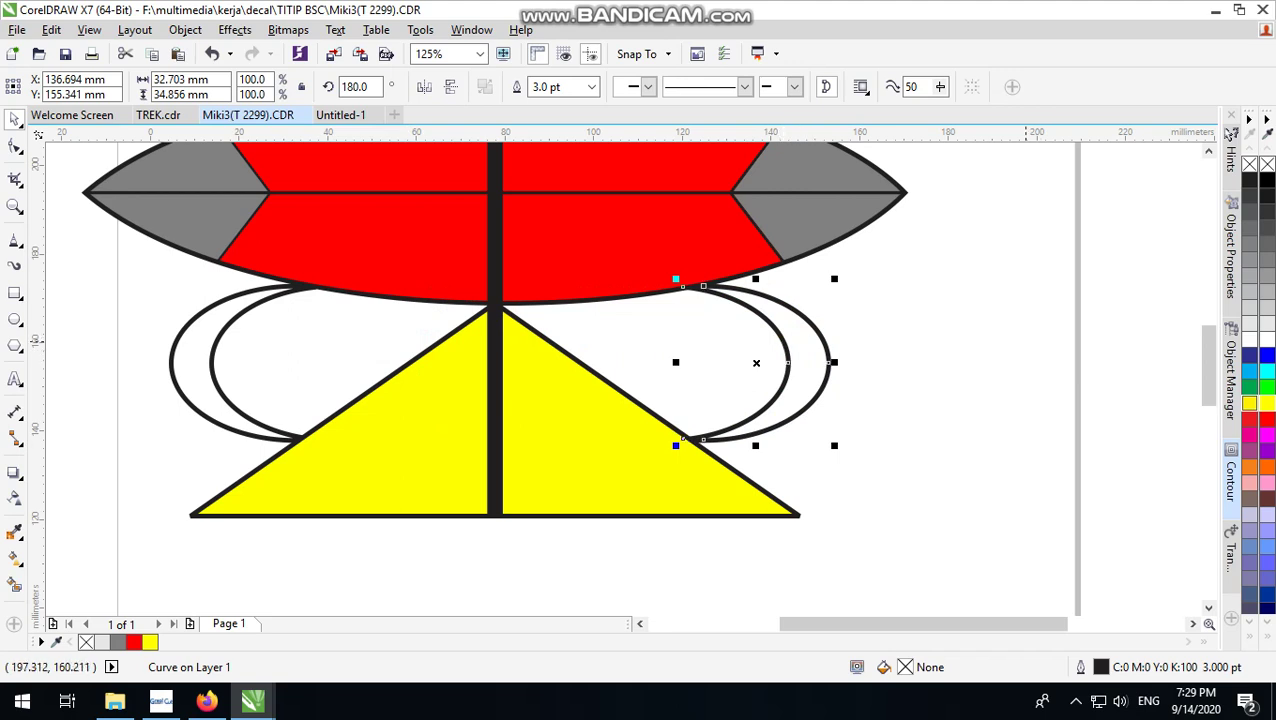
Fill both crescents with cyan (#00FFFF)
click(1263, 369)
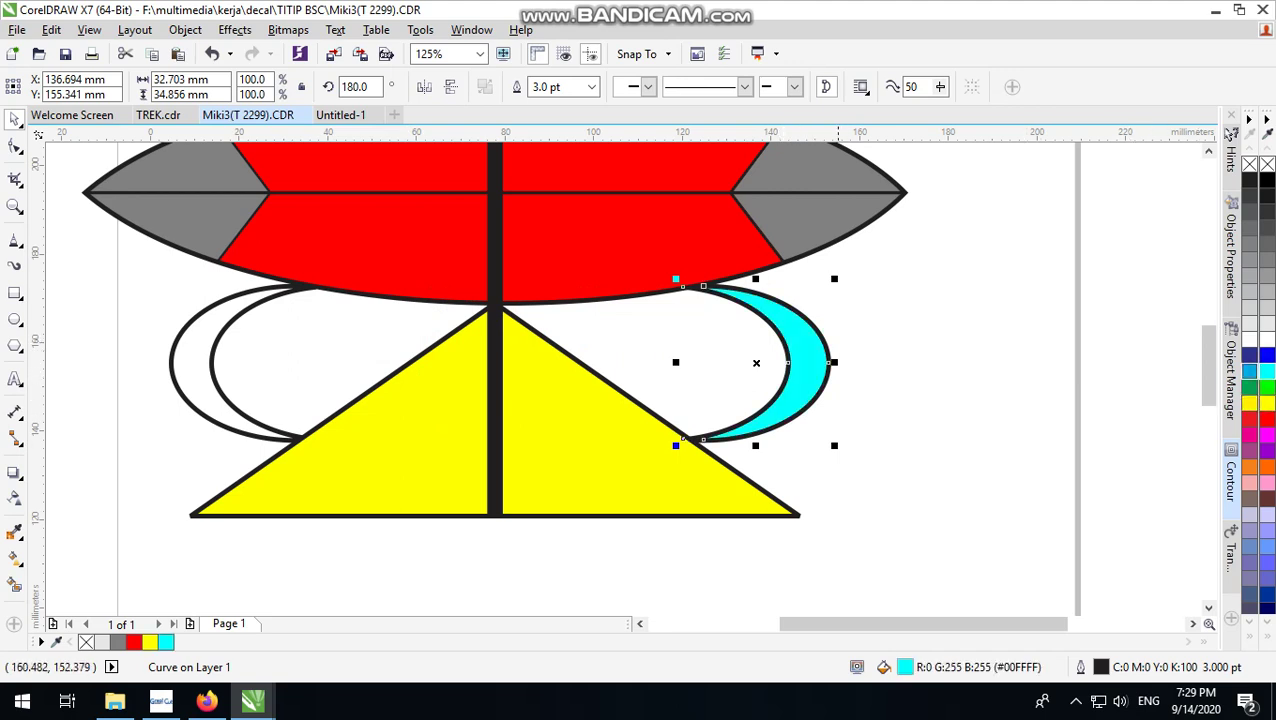
click(255, 292)
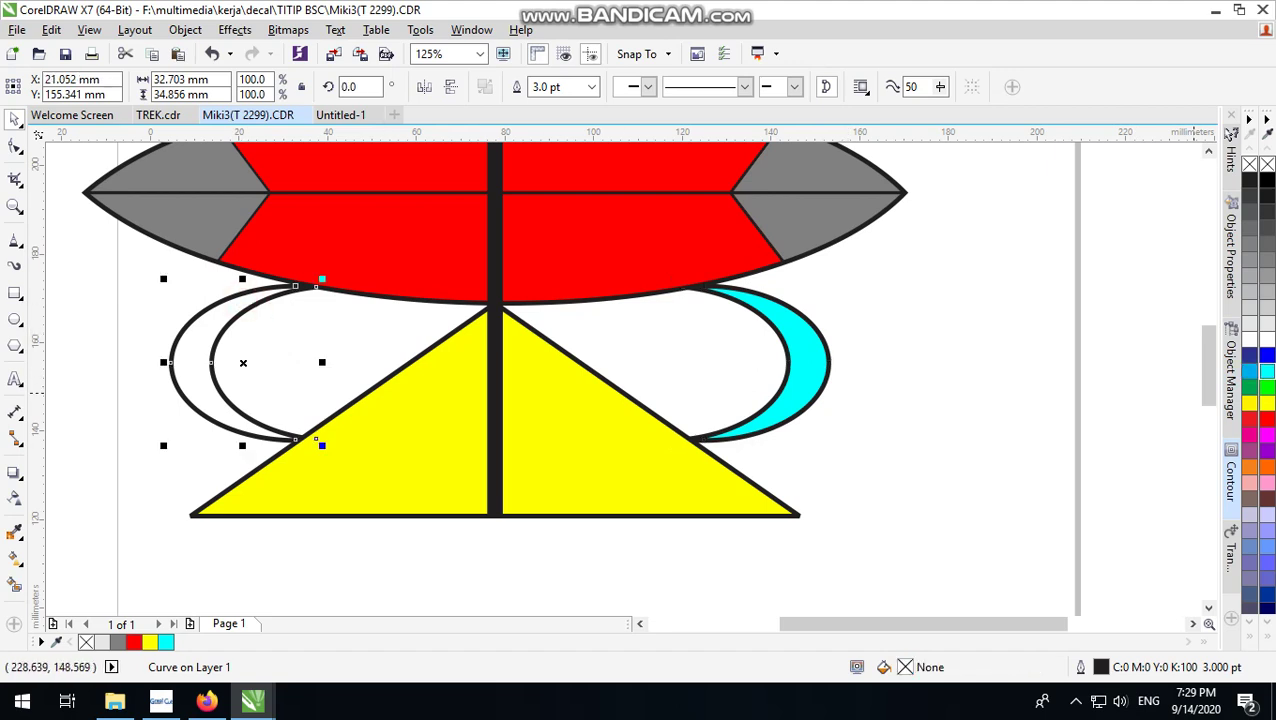
click(1263, 369)
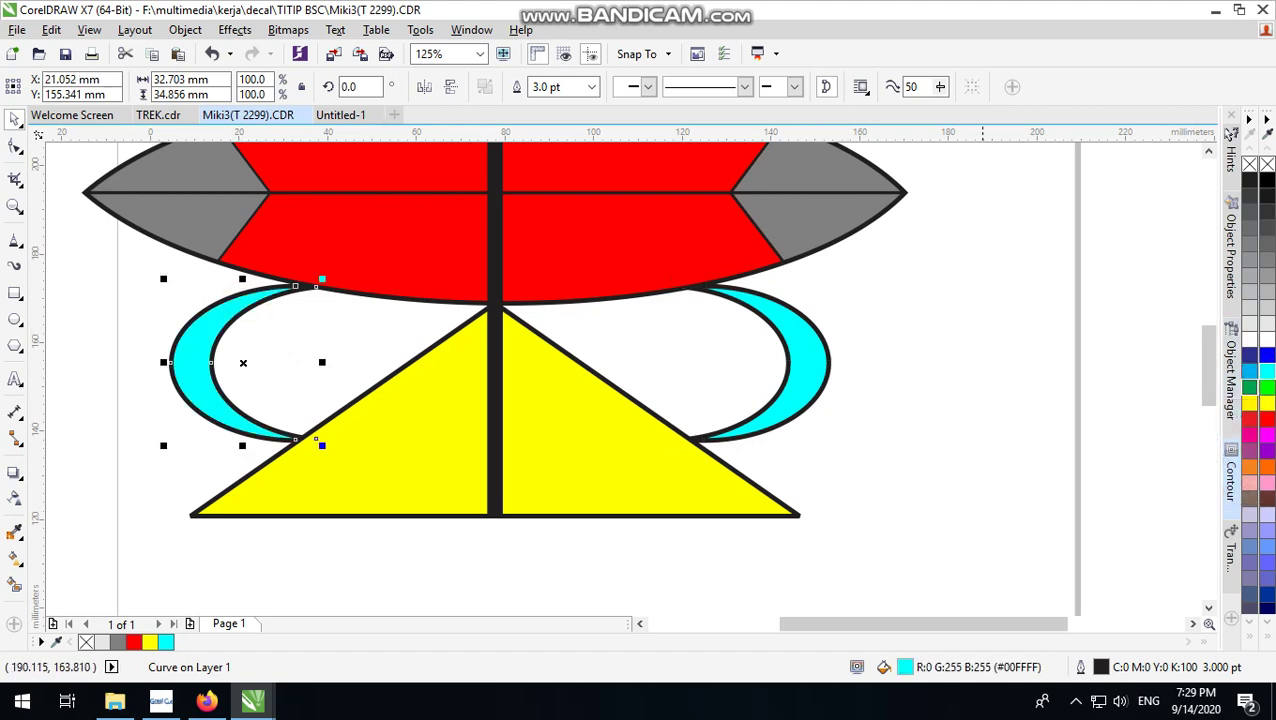
click(974, 314)
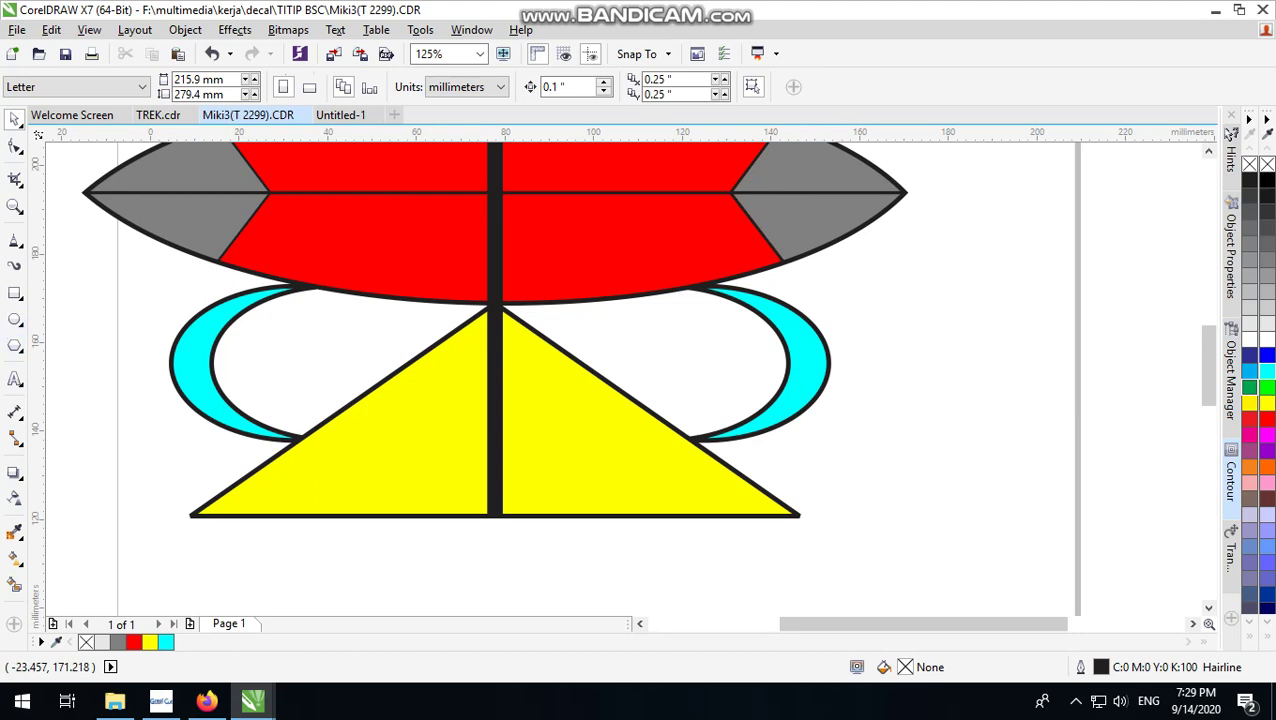
Draw a five-pointed star about 14 × 13 mm inside the right crescent
click(17, 380)
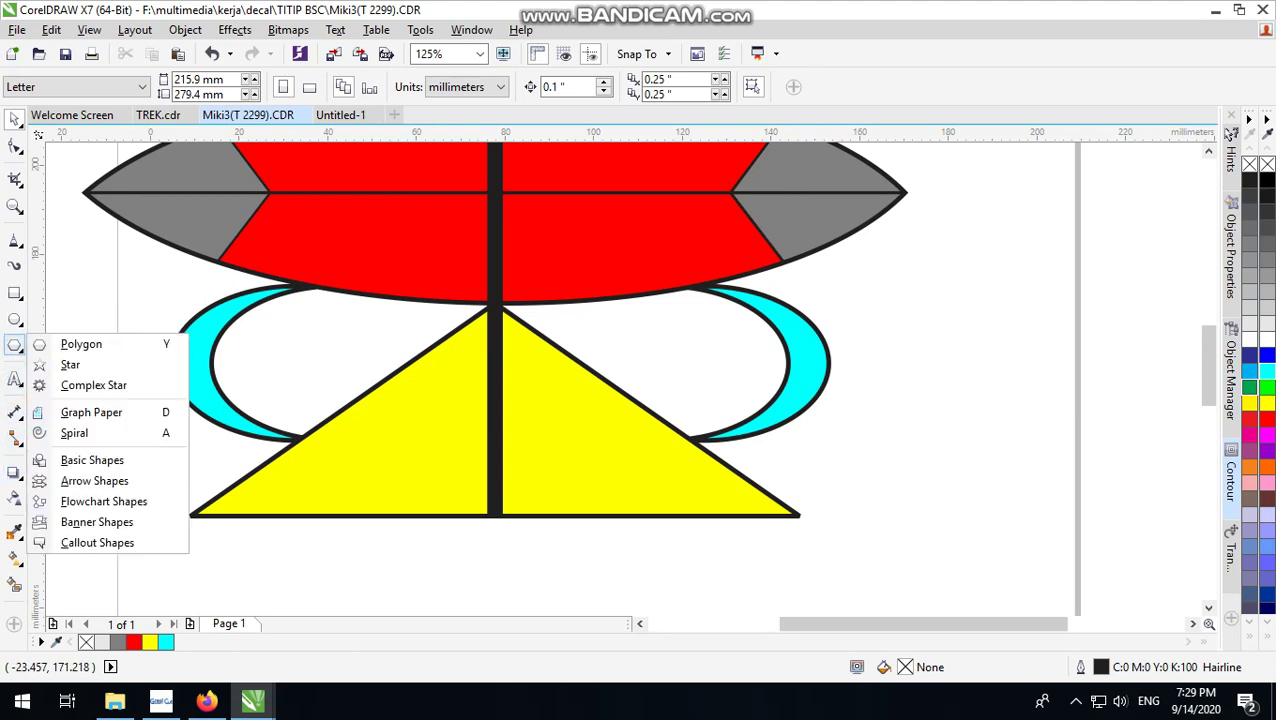
mouse_move(15, 345)
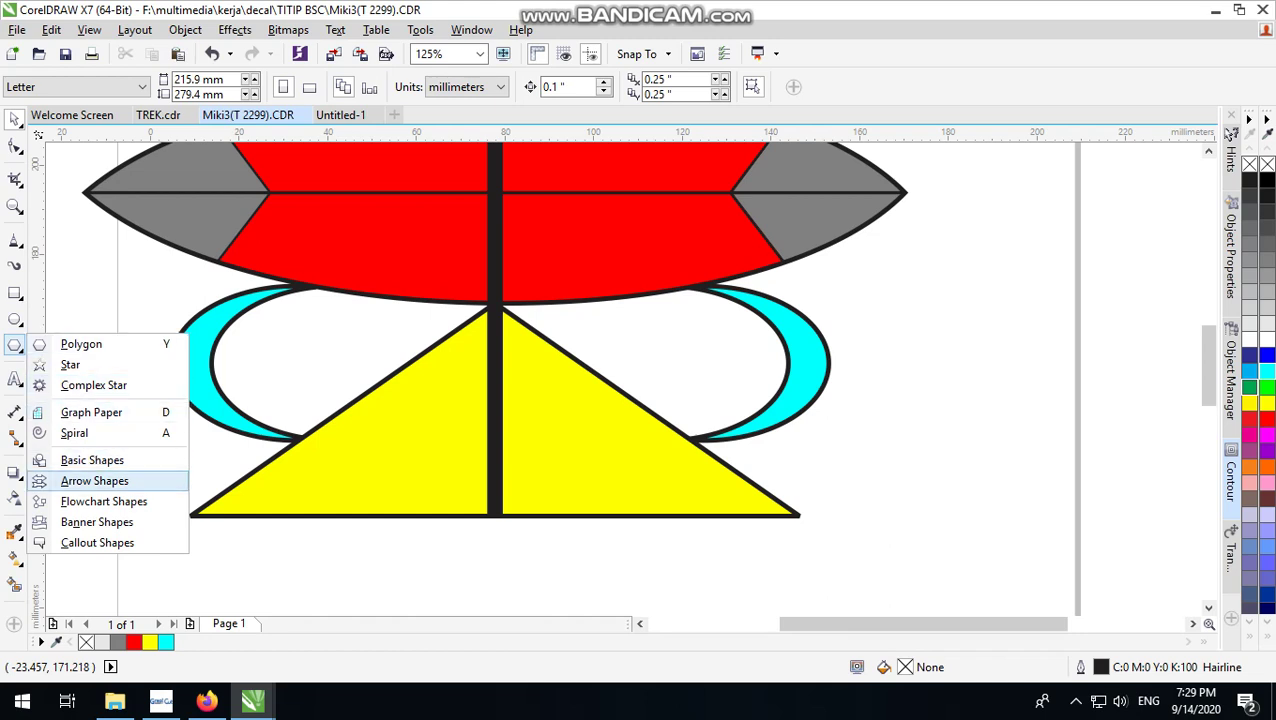
click(93, 385)
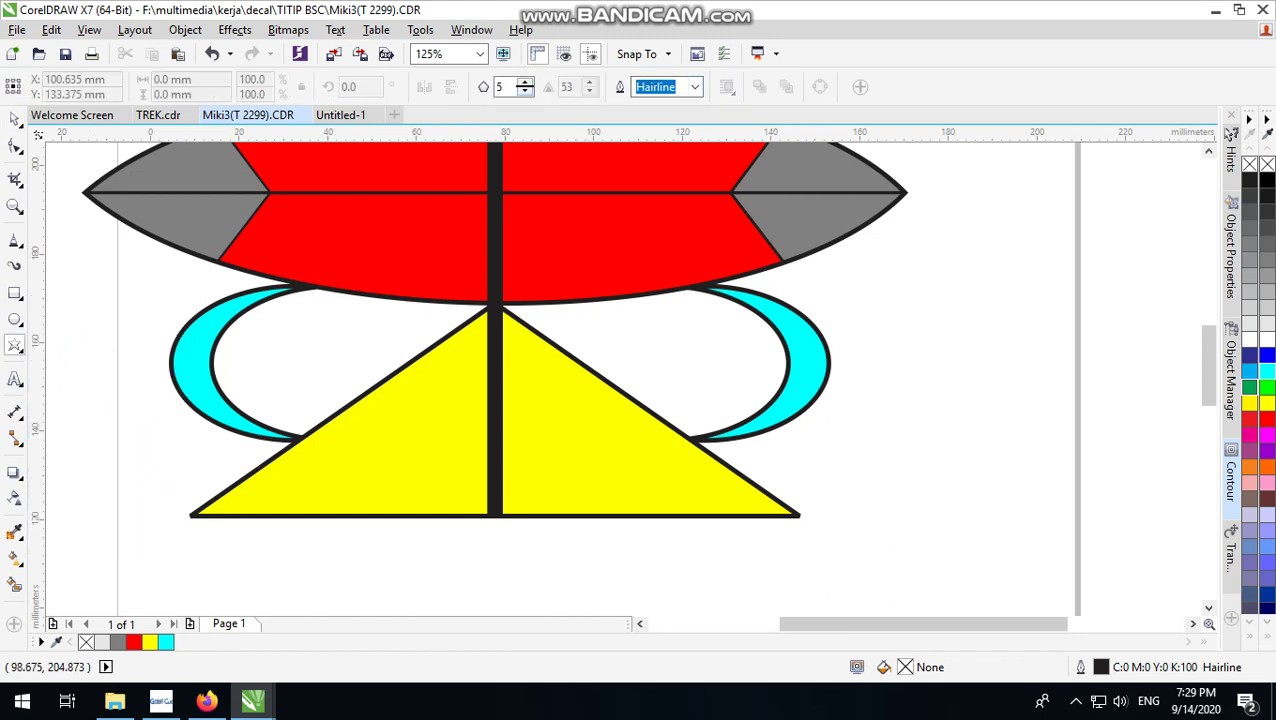
drag(681, 326, 755, 397)
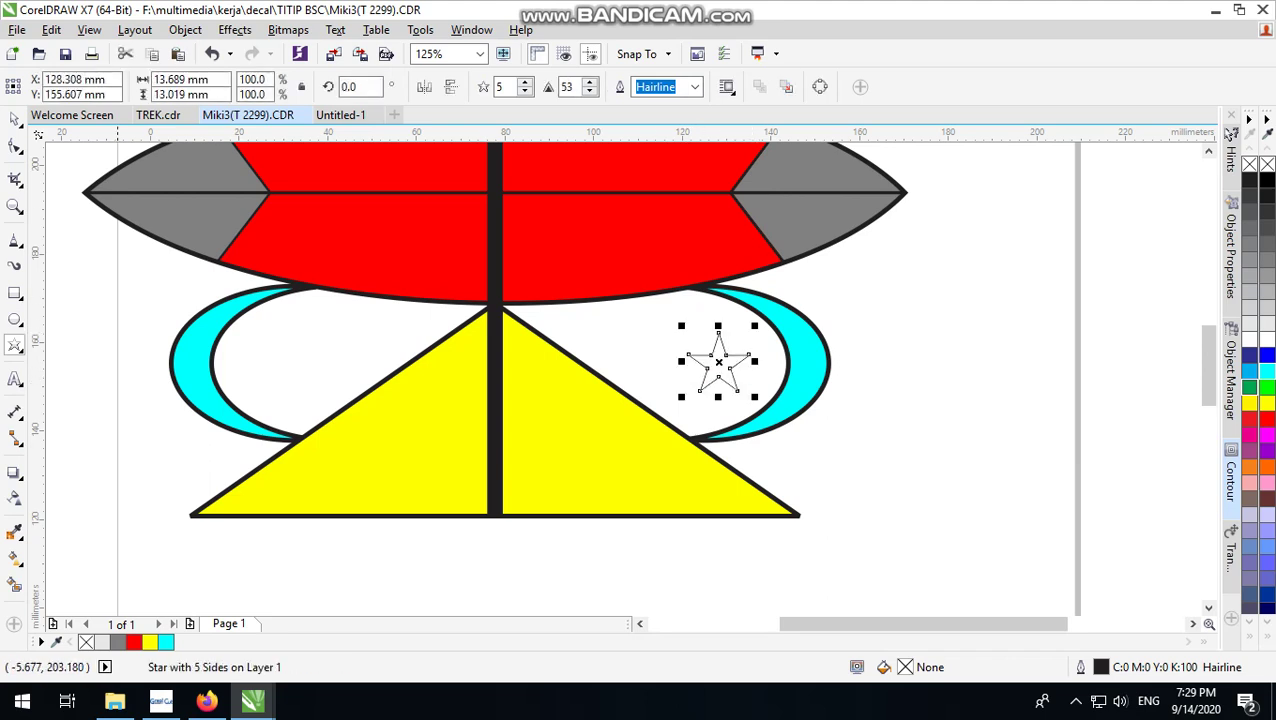
click(16, 120)
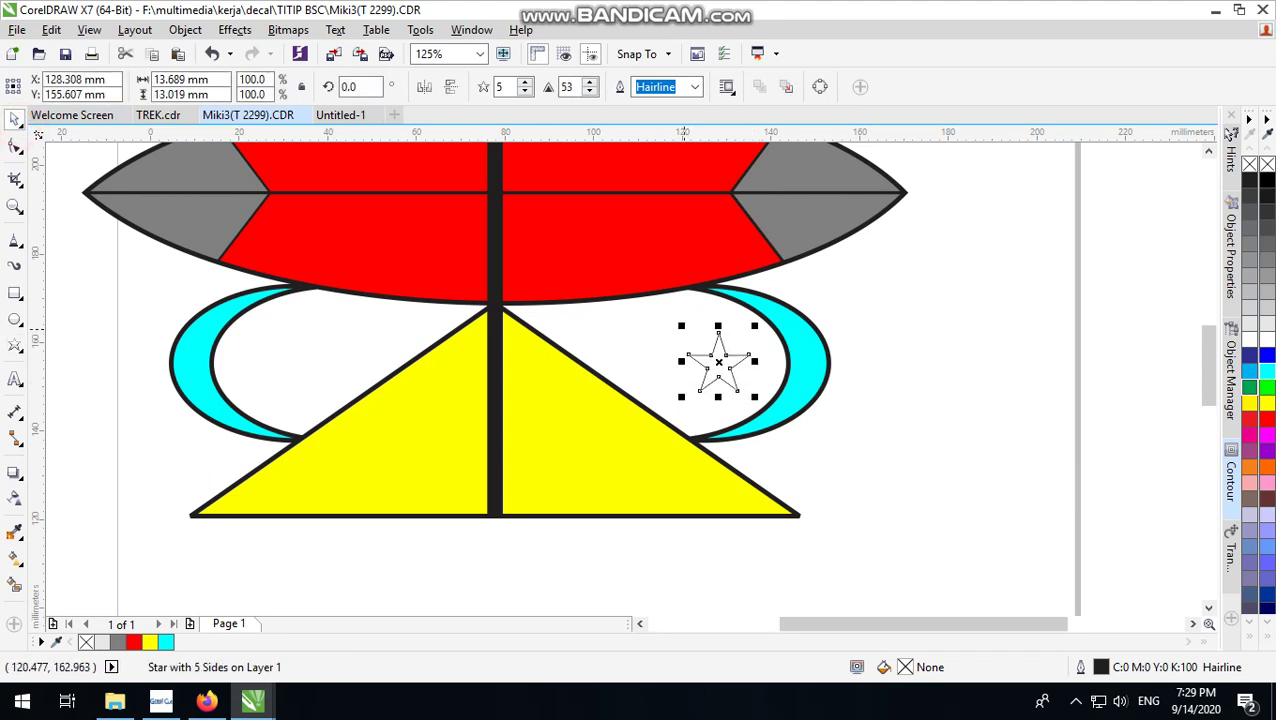
Enlarge the star to about 36 × 29 mm, fit it between the right crescent and the triangle, and set its outline to 3 pt
drag(683, 327, 596, 255)
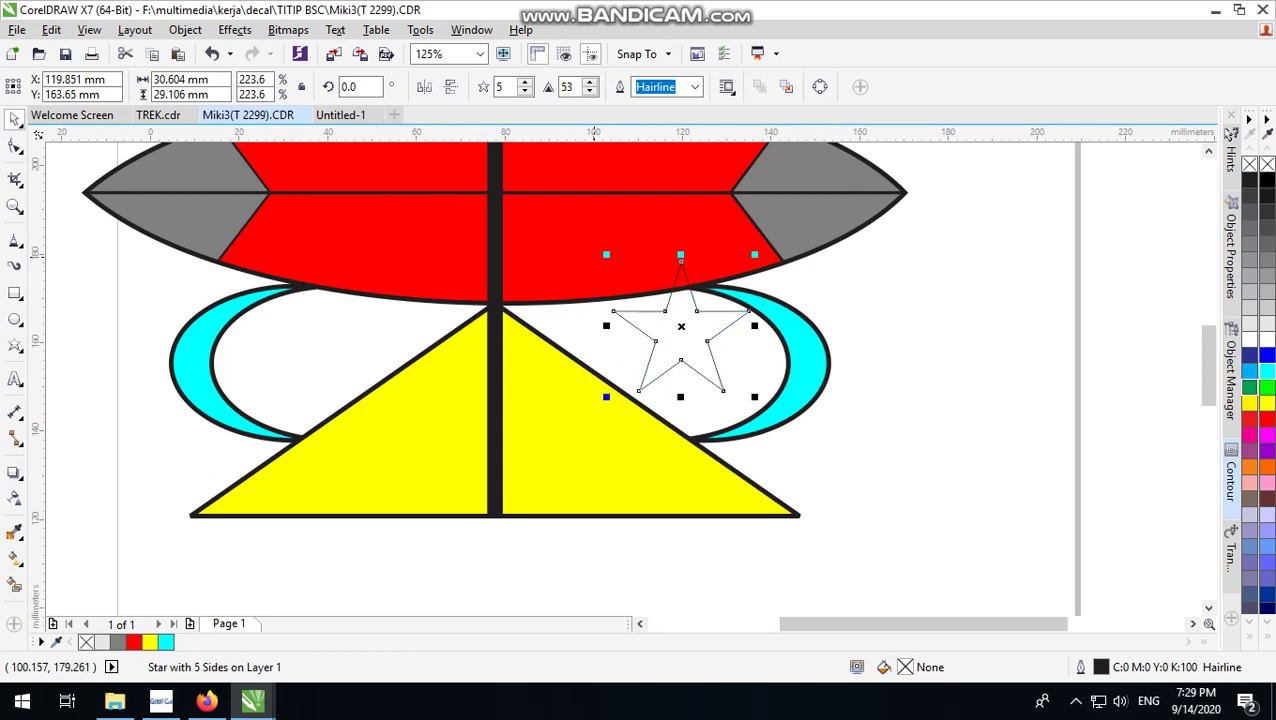
drag(697, 346, 723, 356)
scroll(712, 355, up, 2)
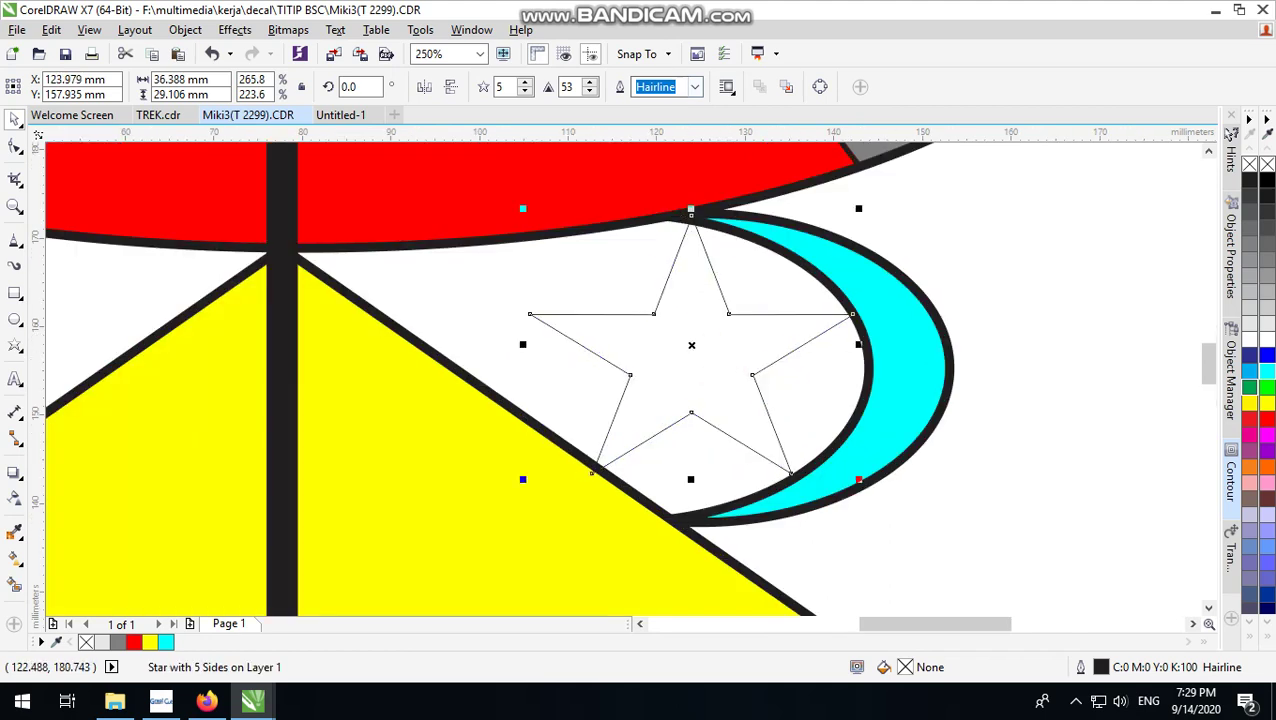
click(694, 87)
click(672, 200)
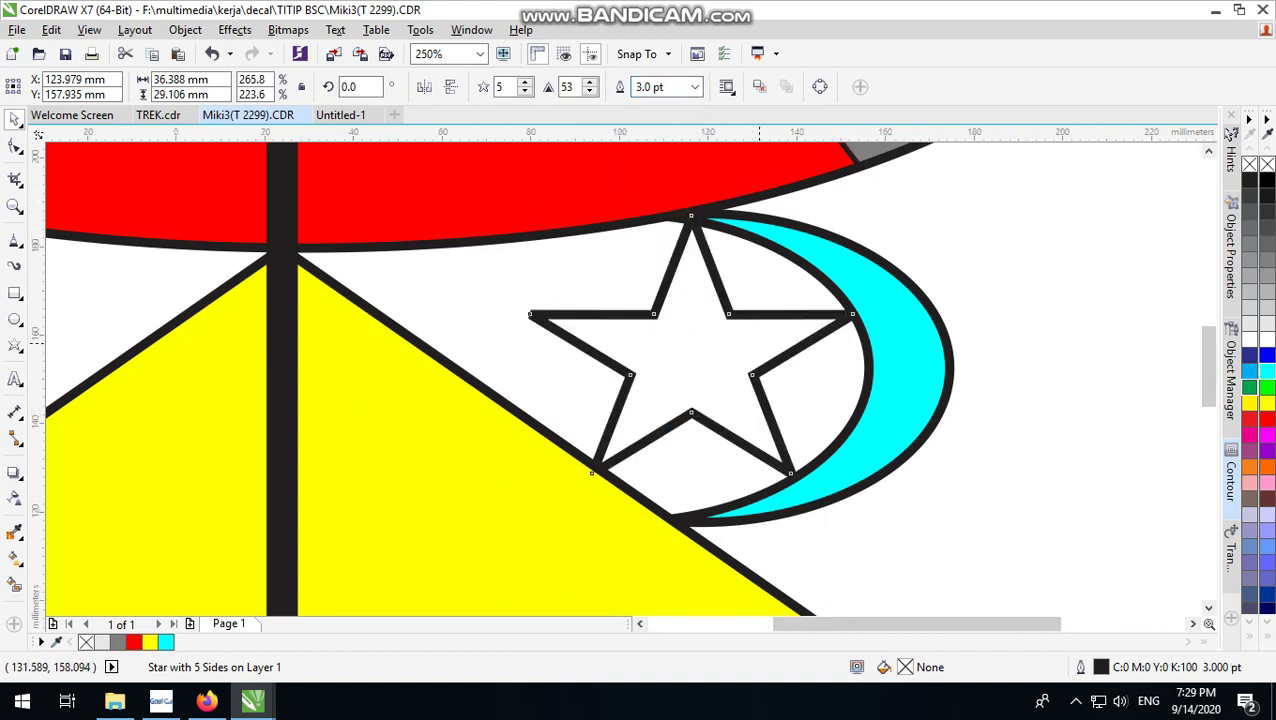
scroll(759, 365, down, 2)
drag(776, 337, 429, 337)
drag(426, 404, 372, 404)
key(ctrl+z)
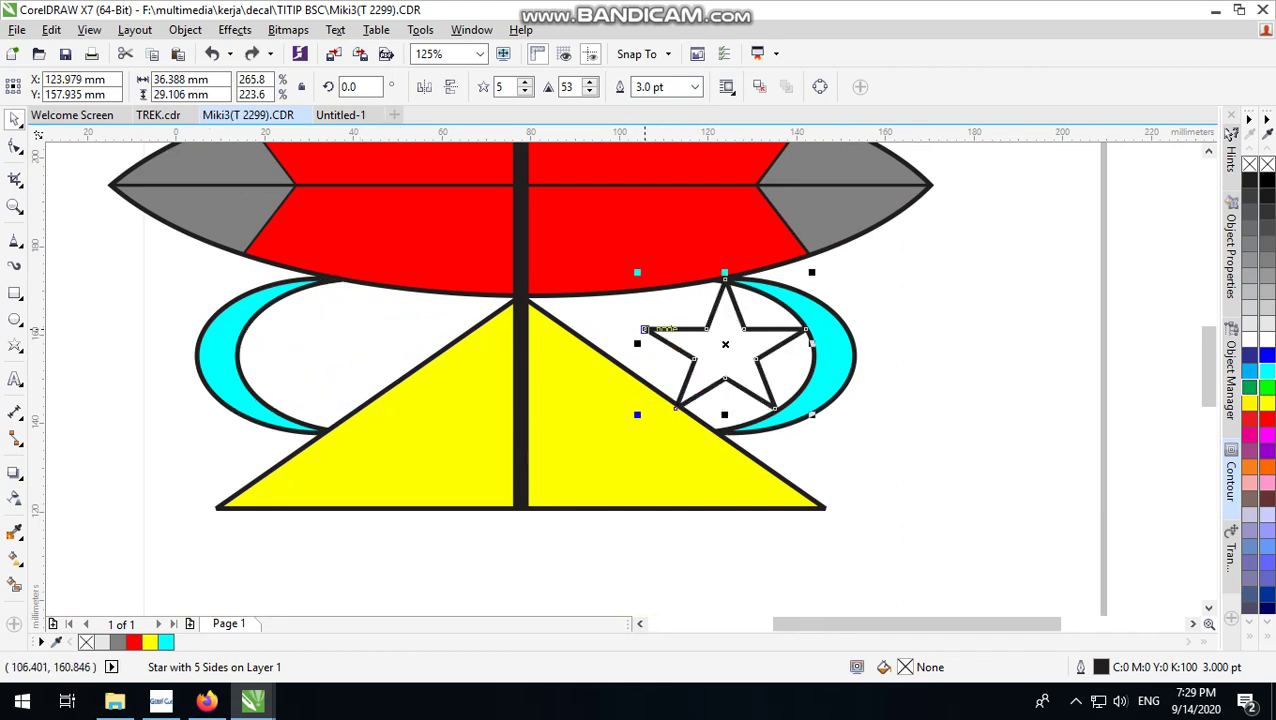
Copy the star horizontally into the left crescent, leaving the original star in the right crescent
click(686, 327)
drag(686, 327, 284, 309)
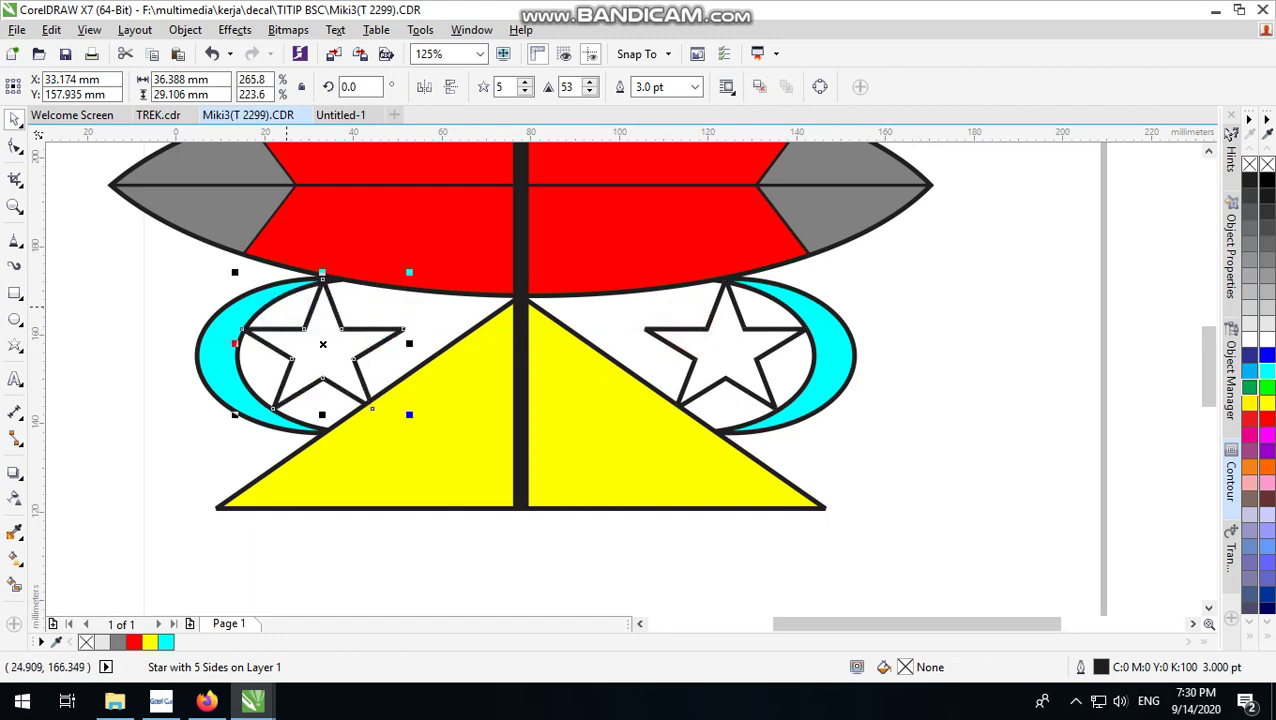
click(909, 379)
scroll(561, 288, down, 3)
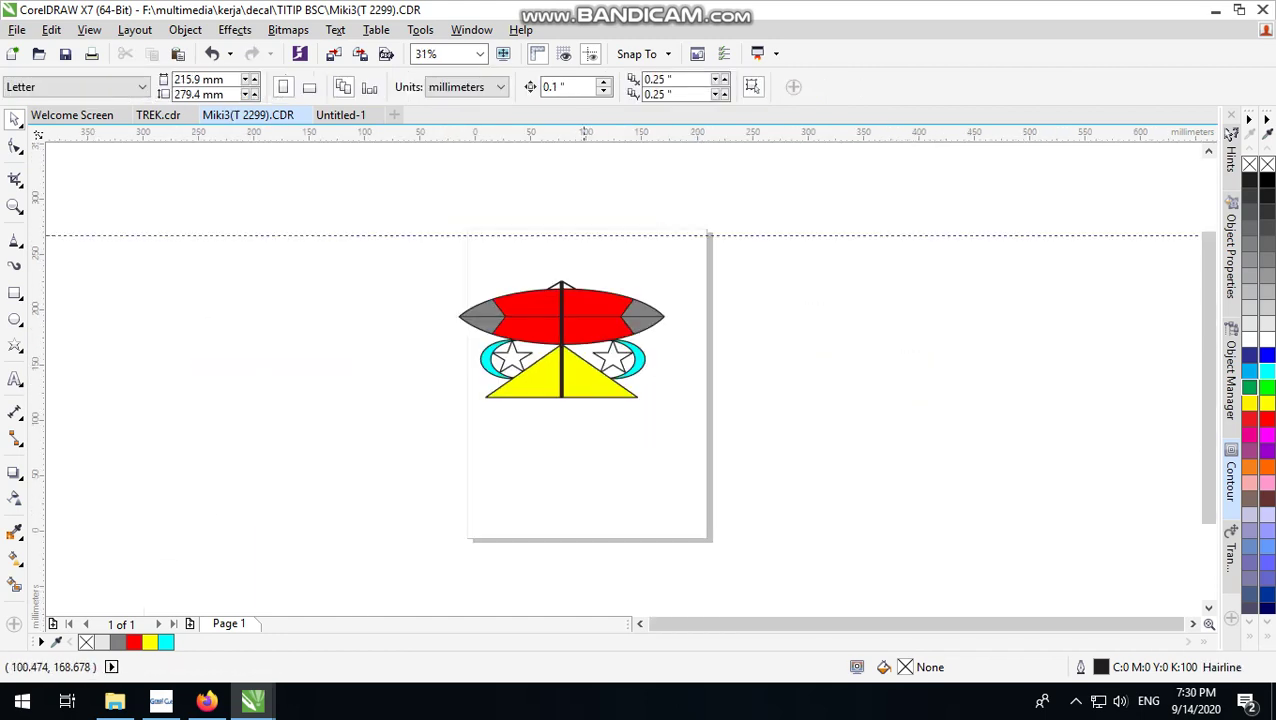
scroll(580, 318, up, 3)
scroll(668, 309, down, 3)
scroll(604, 466, up, 3)
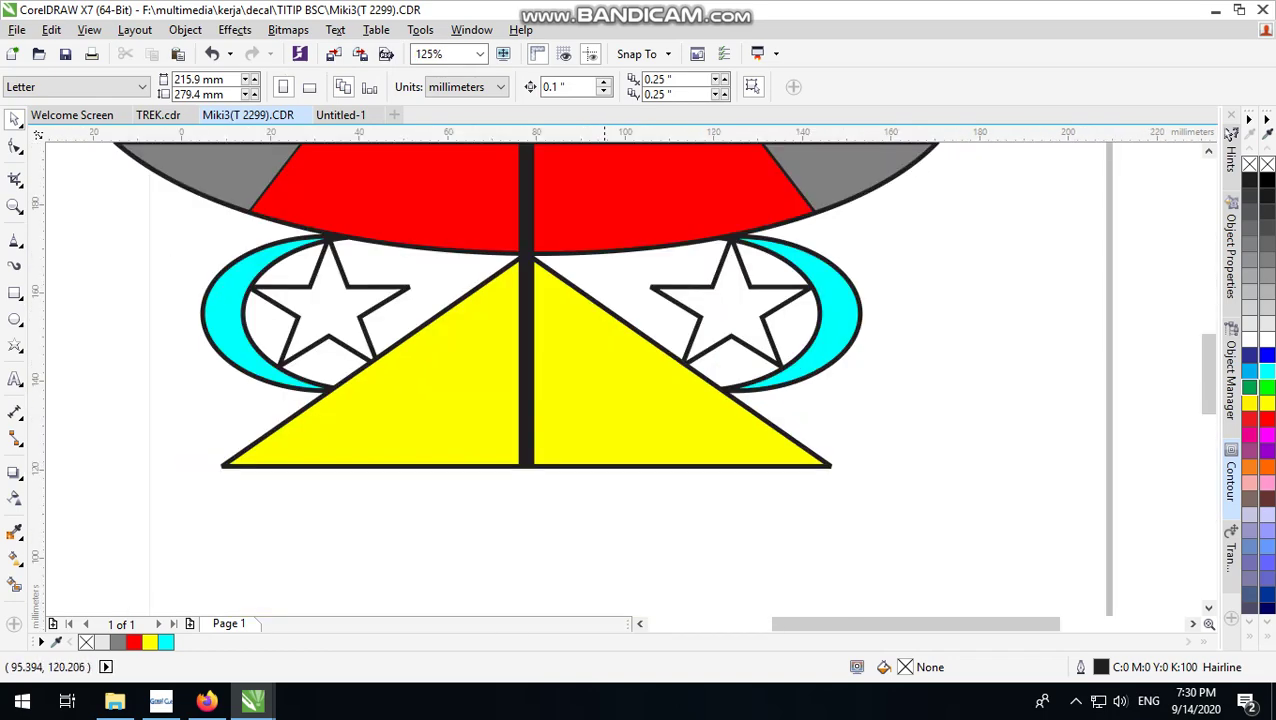
Create a scaled-down copy of both yellow triangles, together about 51 × 18 mm, centred inside the originals
scroll(589, 529, down, 1)
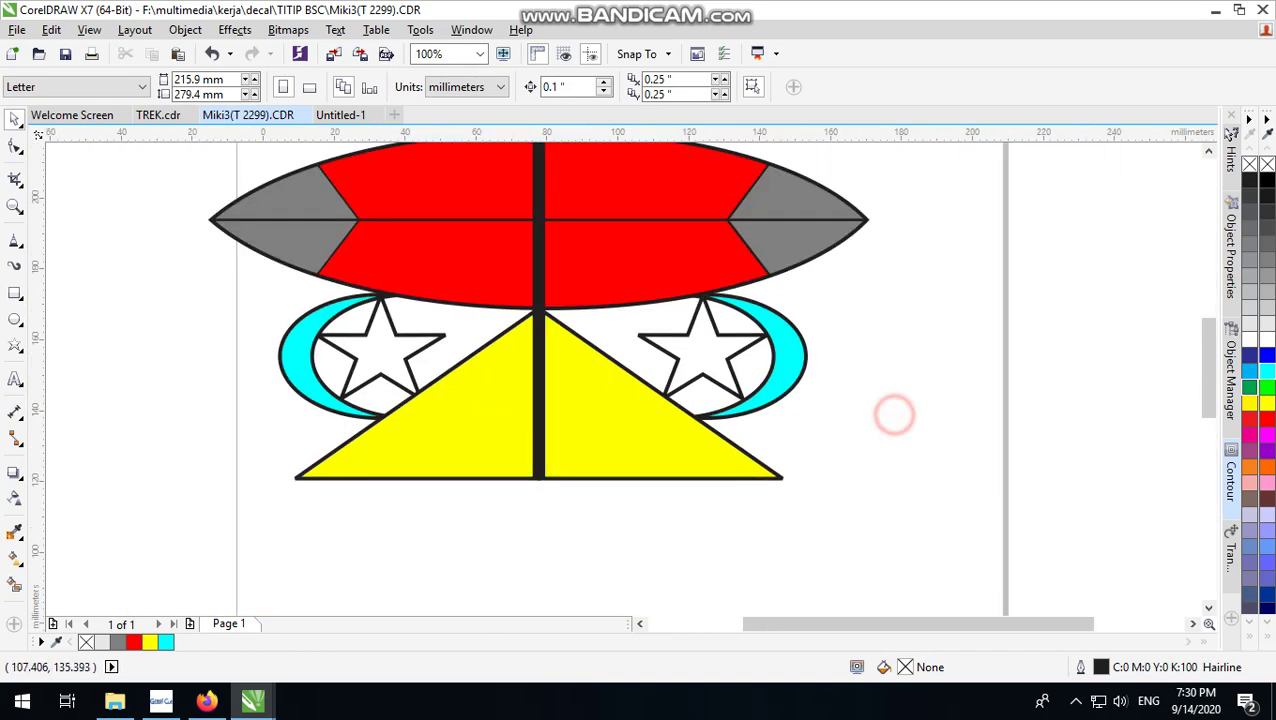
click(632, 421)
shift+click(453, 388)
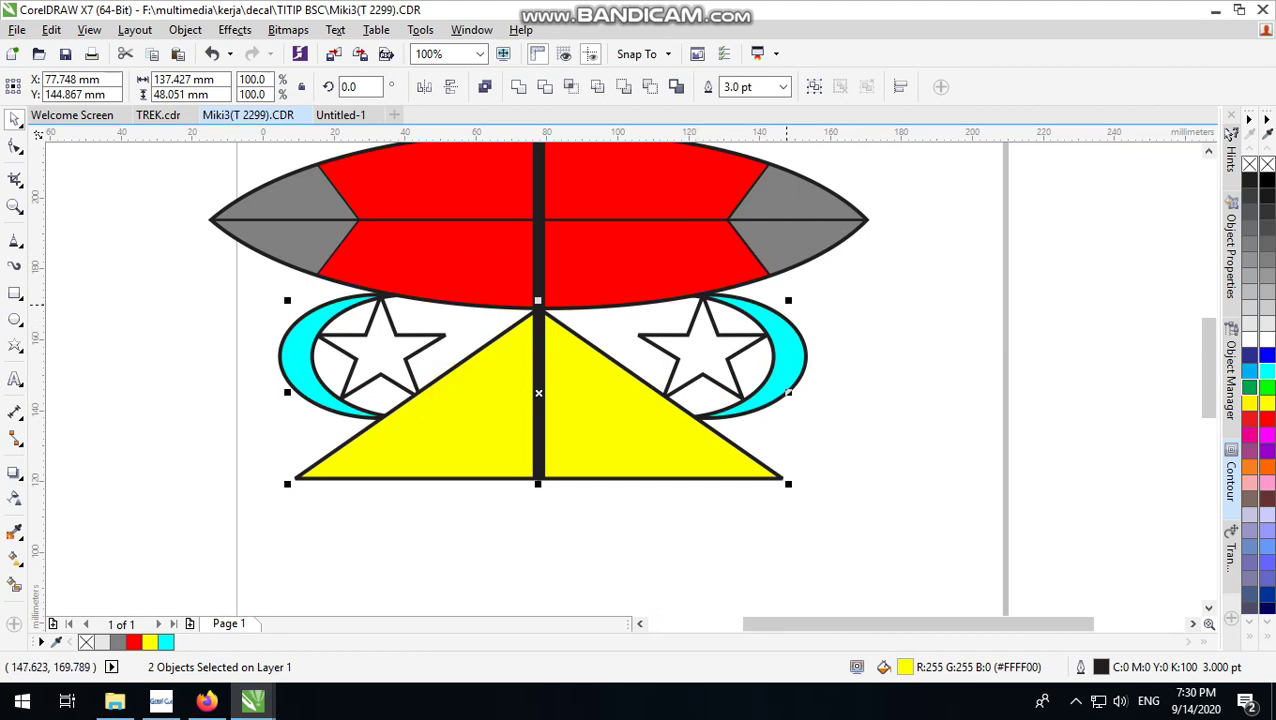
drag(788, 300, 630, 304)
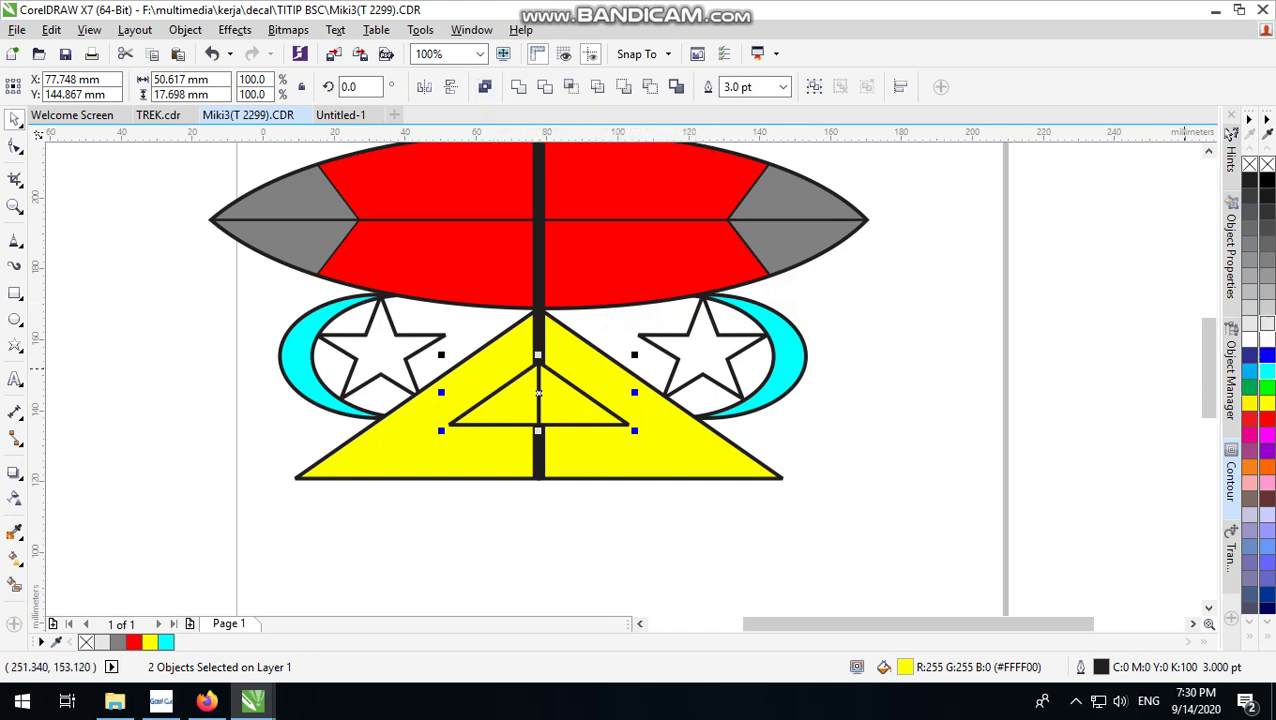
Fill the small inner triangles with white (#FFFFFF) and stack them behind the thick vertical line
click(1262, 326)
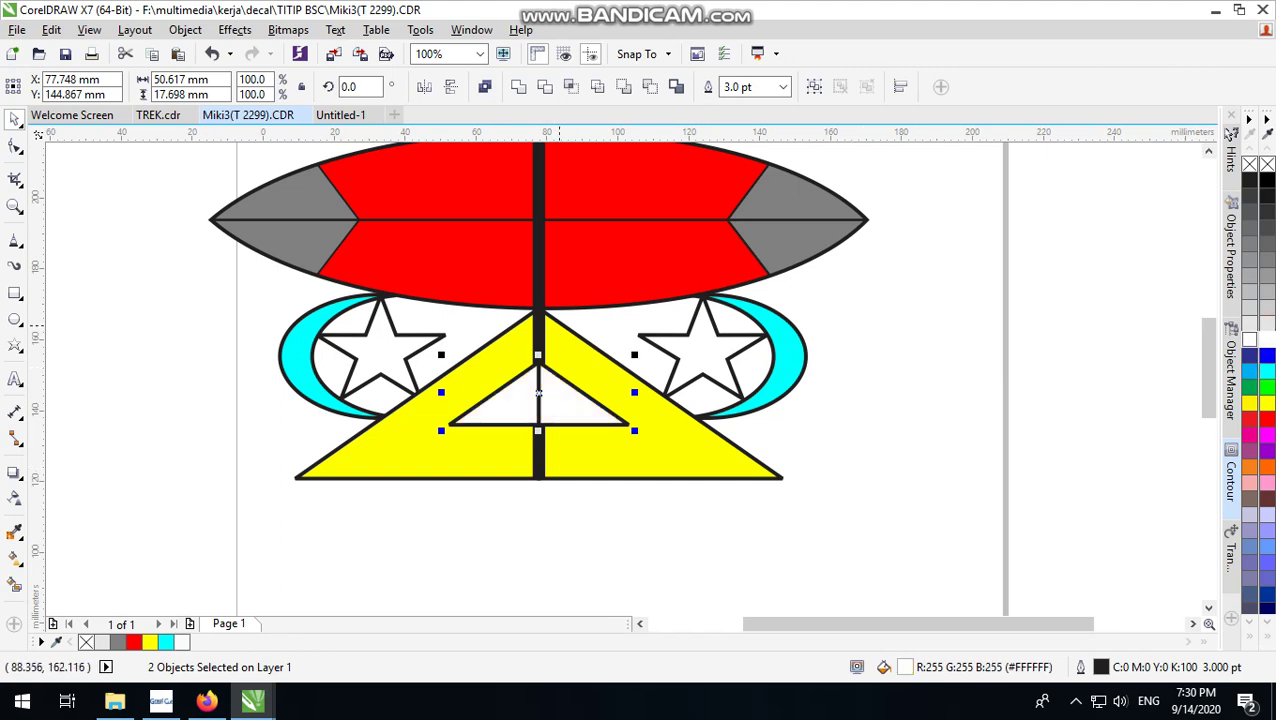
key(F5)
click(538, 295)
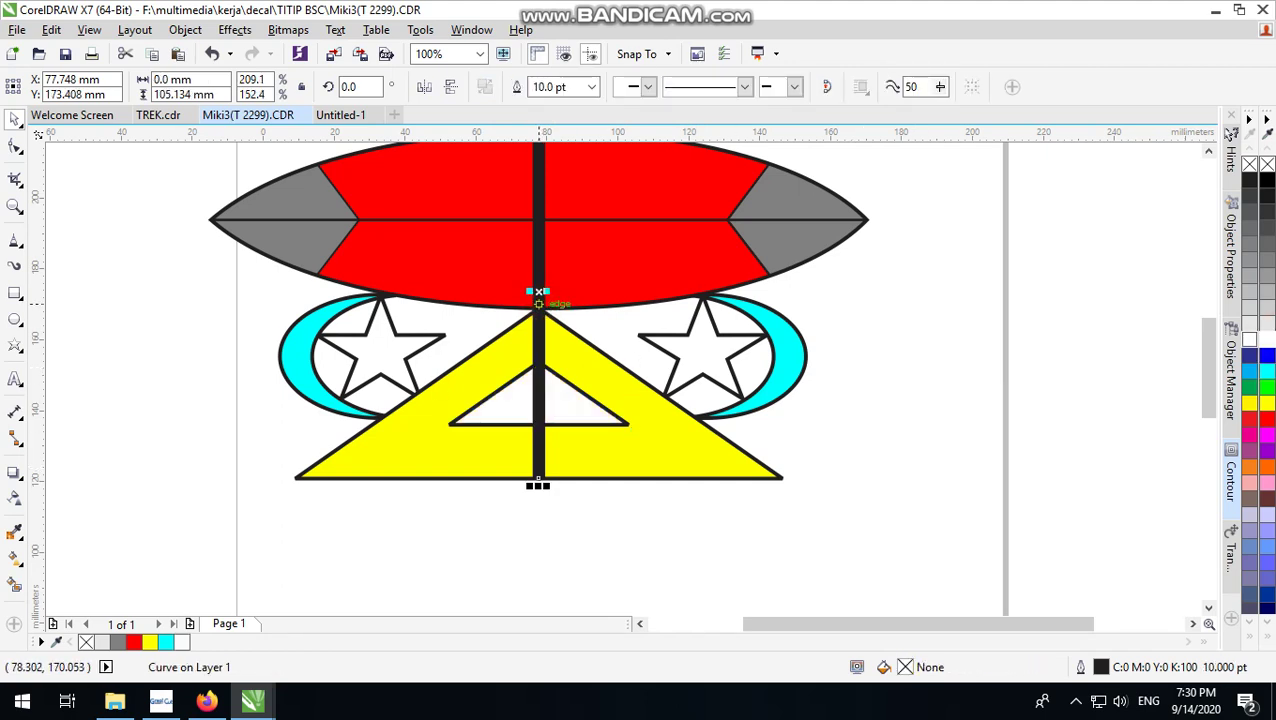
click(900, 461)
scroll(675, 463, up, 2)
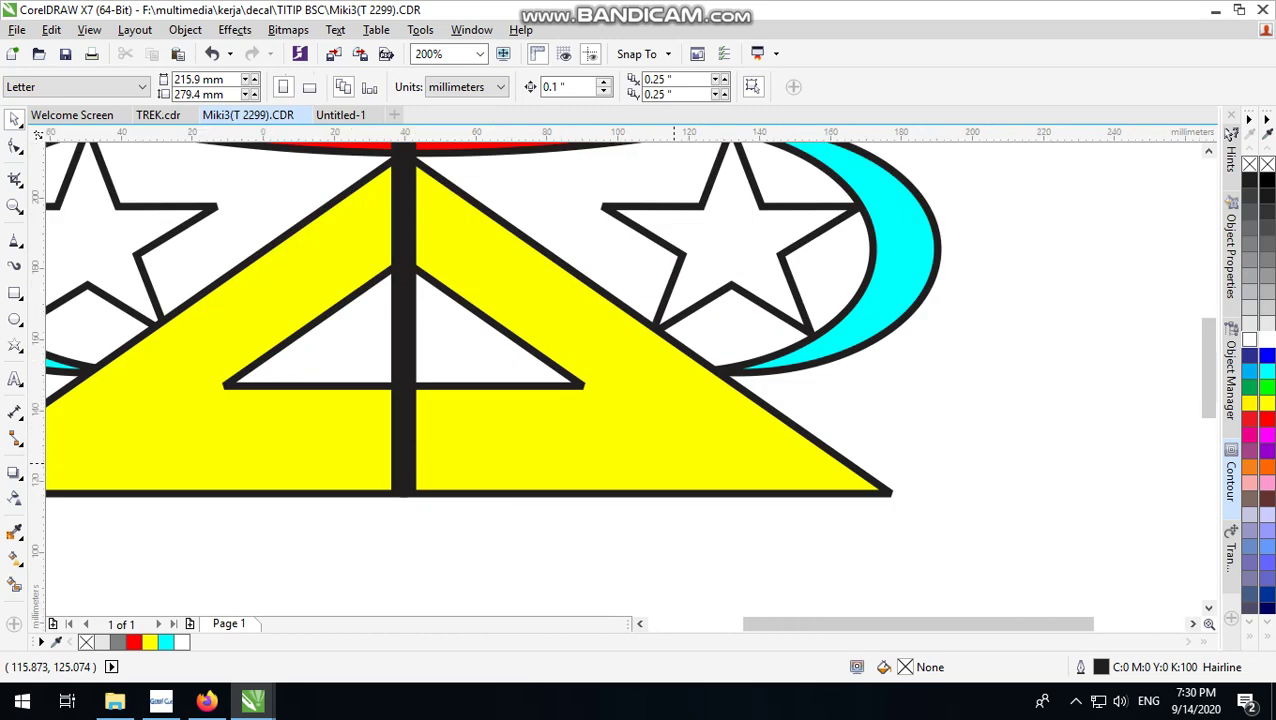
scroll(675, 463, down, 4)
scroll(656, 393, up, 1)
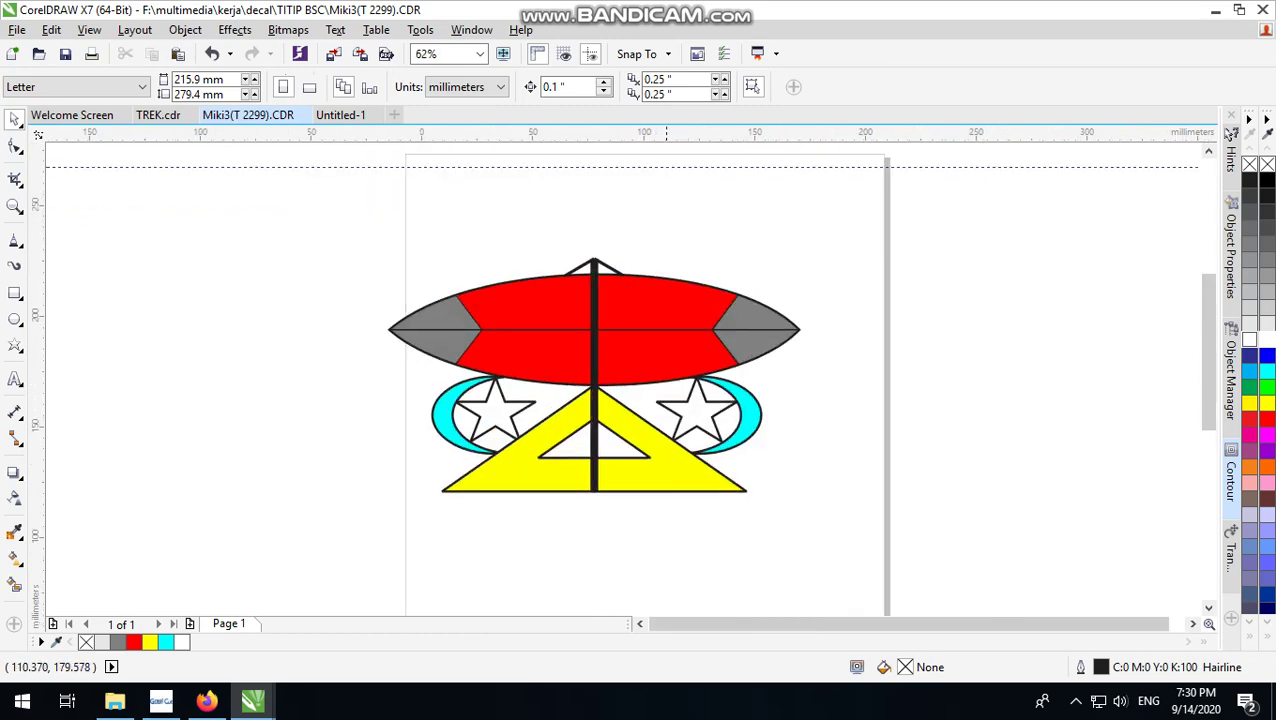
scroll(664, 362, up, 1)
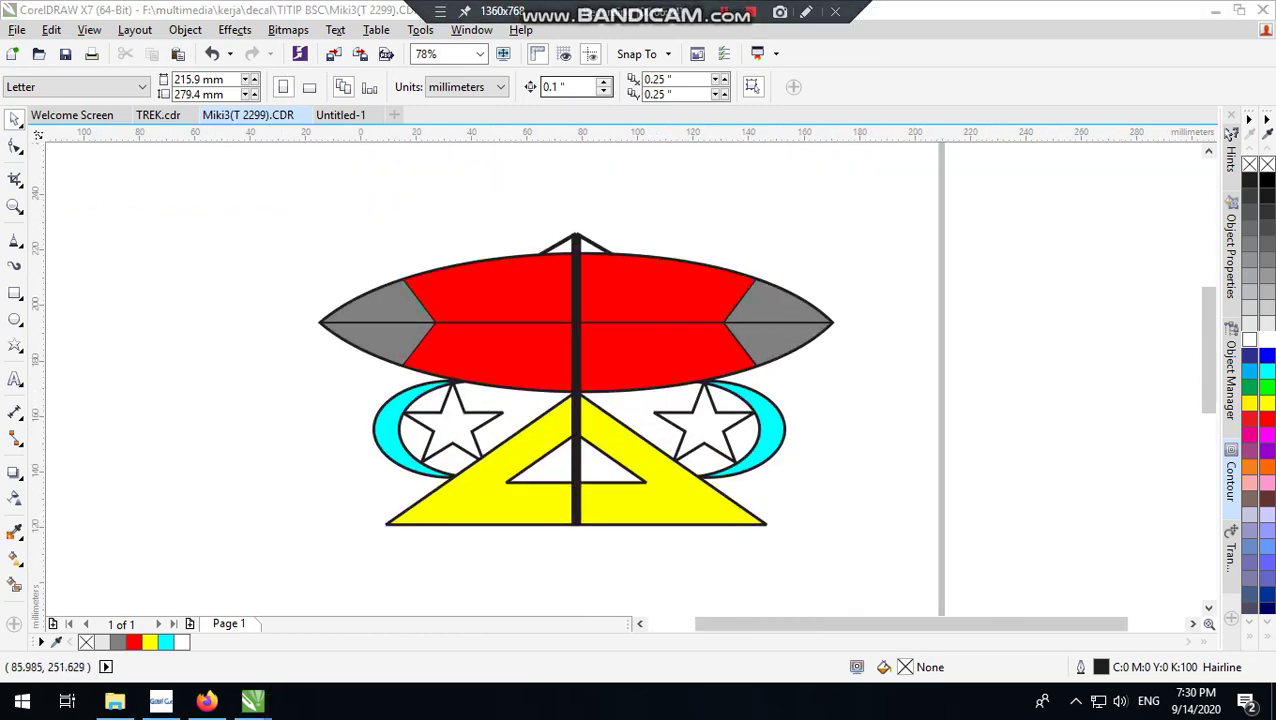
scroll(620, 495, up, 3)
click(622, 497)
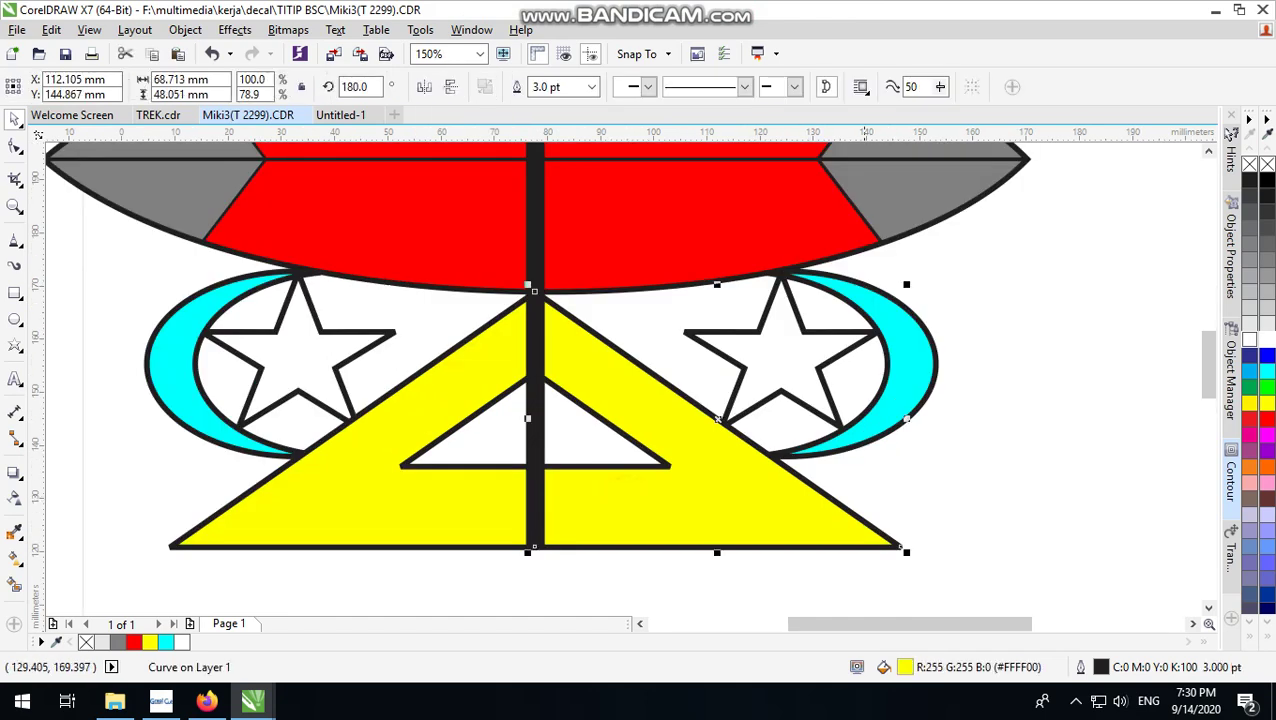
click(1010, 336)
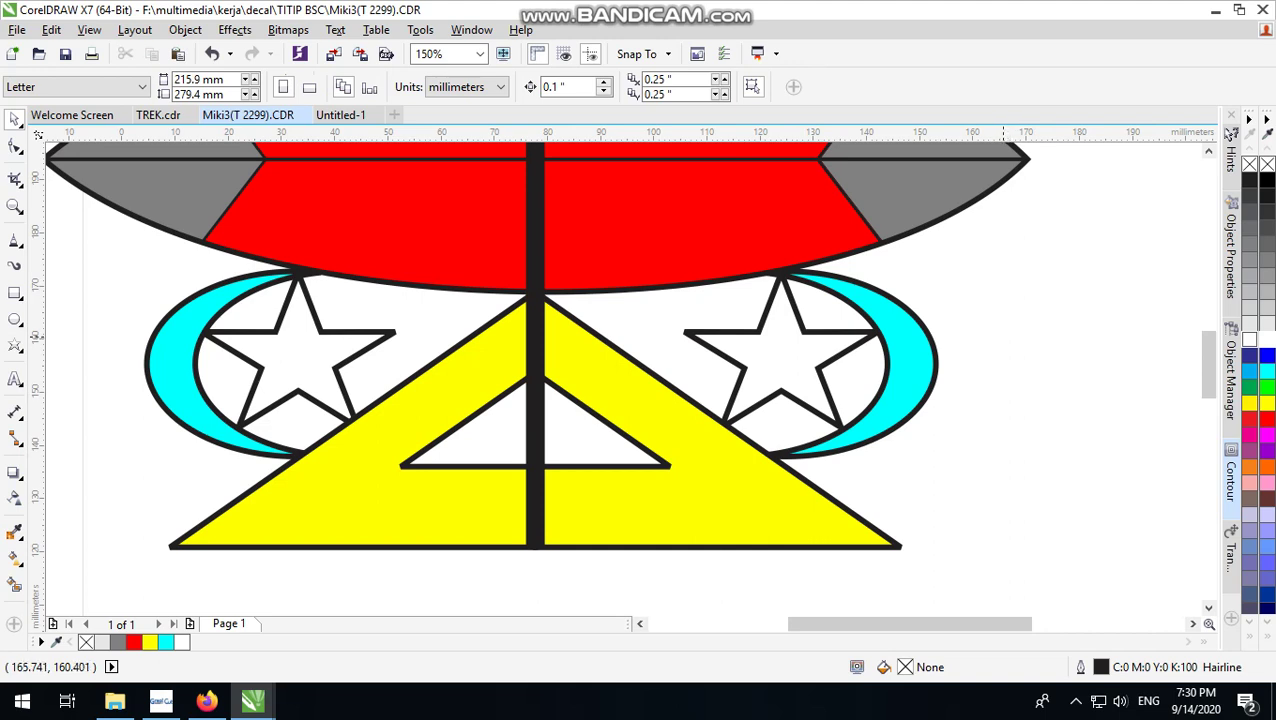
click(924, 458)
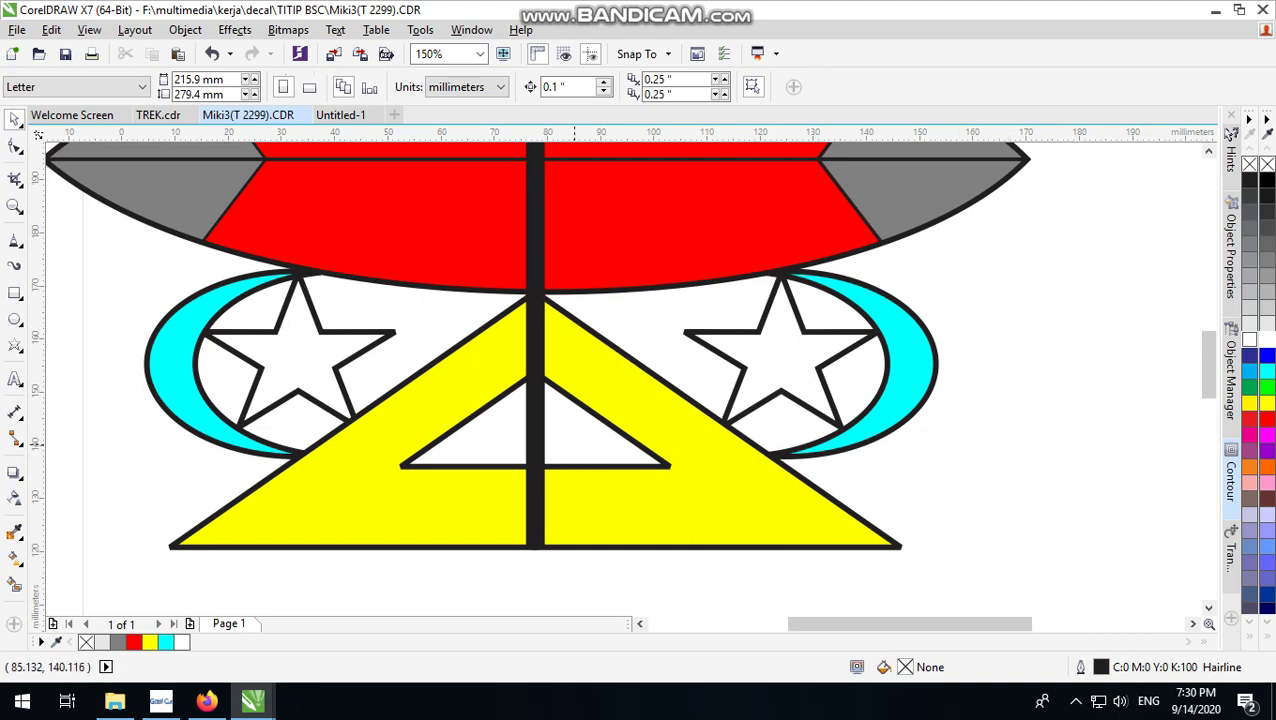
click(433, 411)
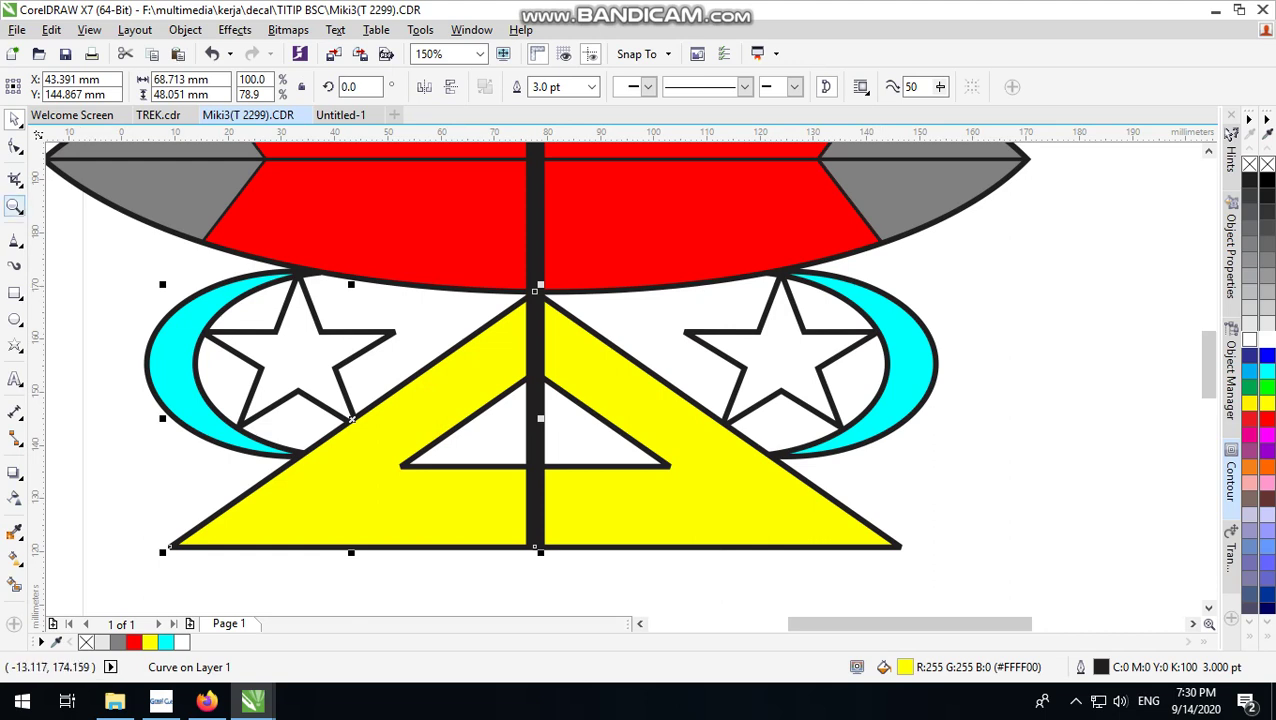
click(15, 146)
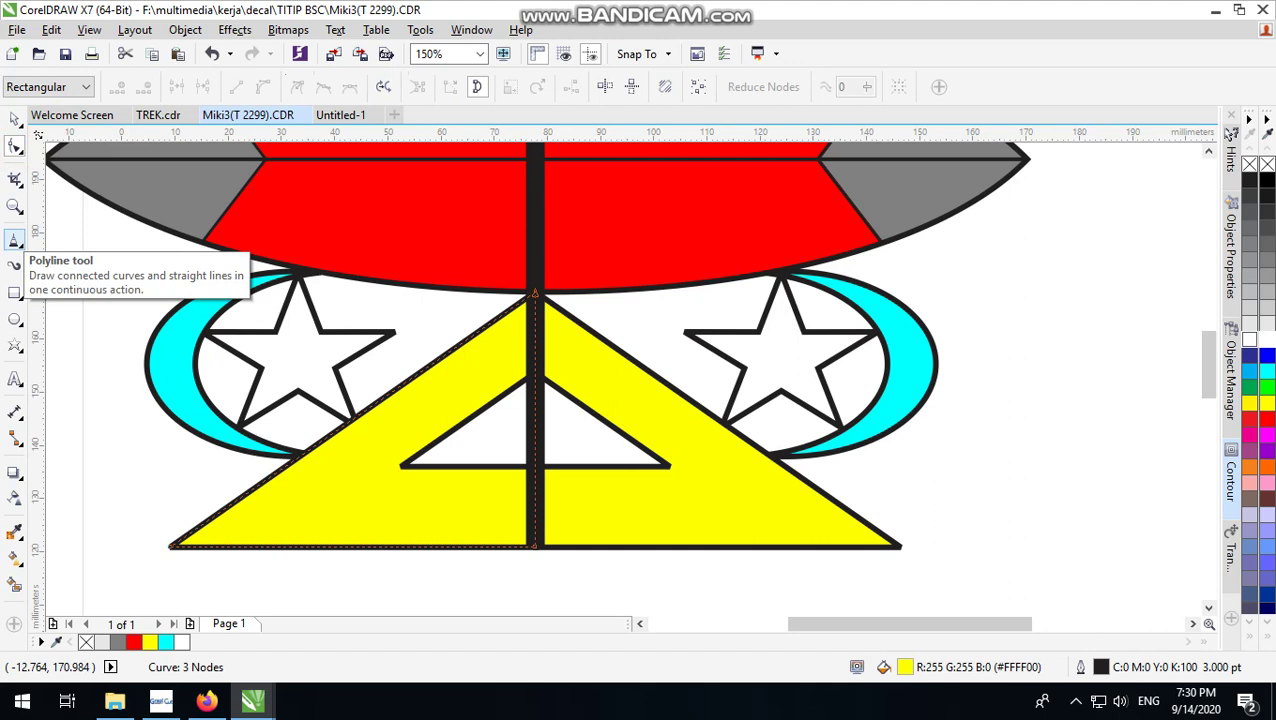
click(15, 118)
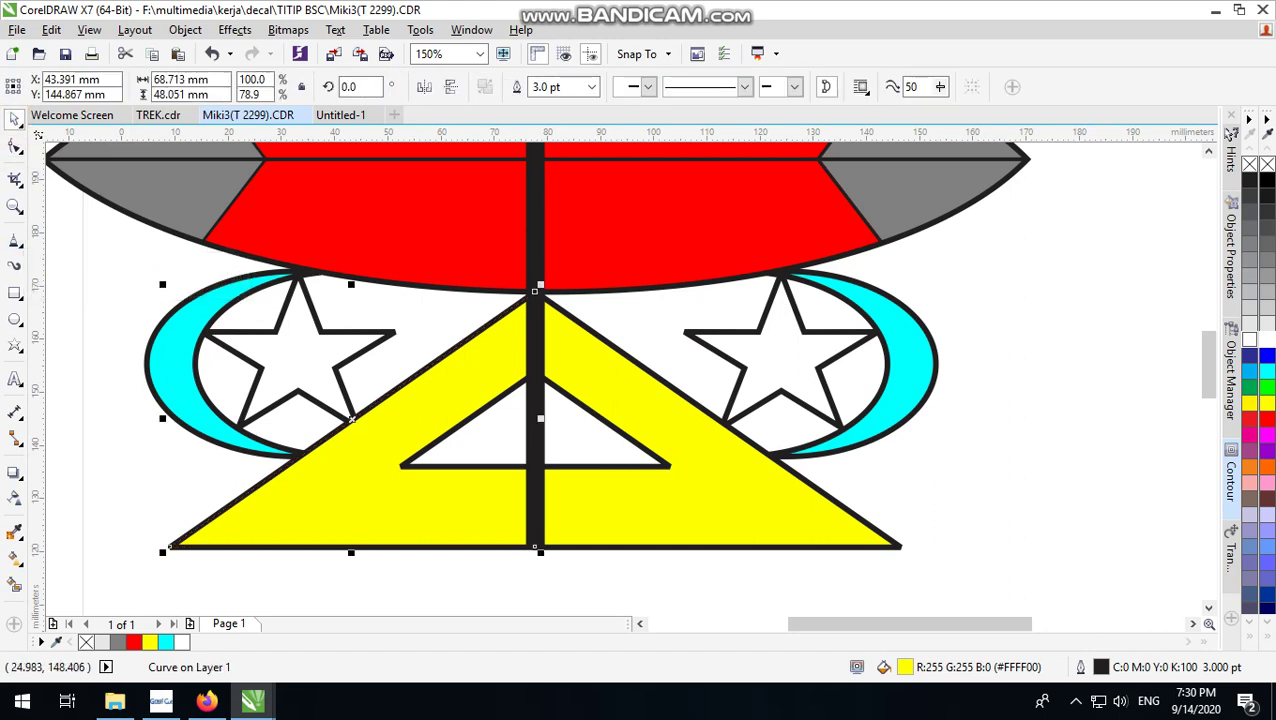
click(931, 451)
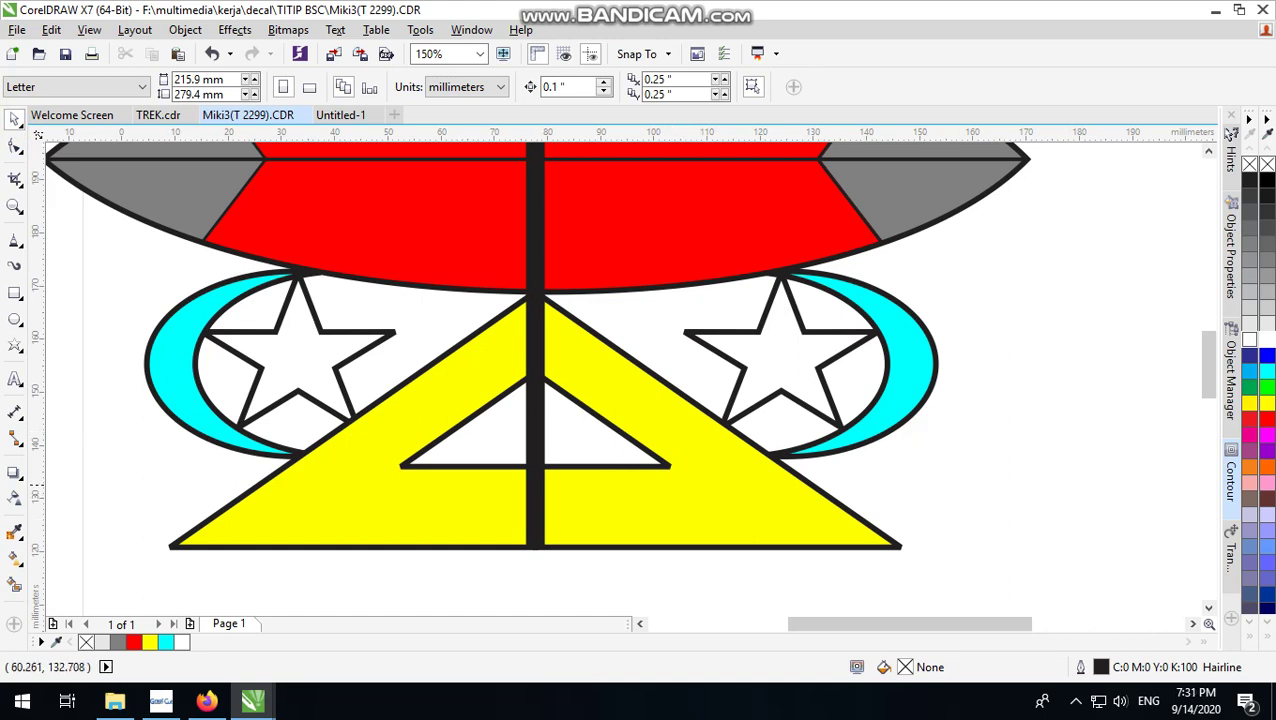
click(342, 478)
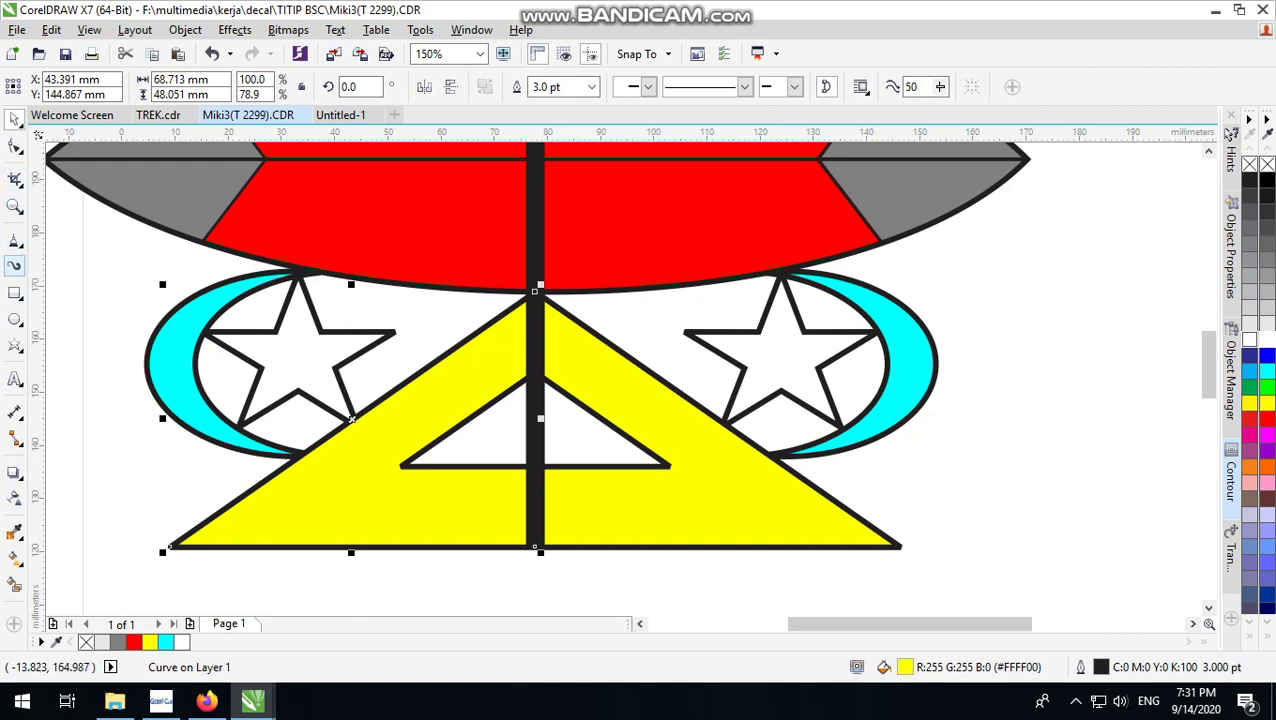
click(15, 241)
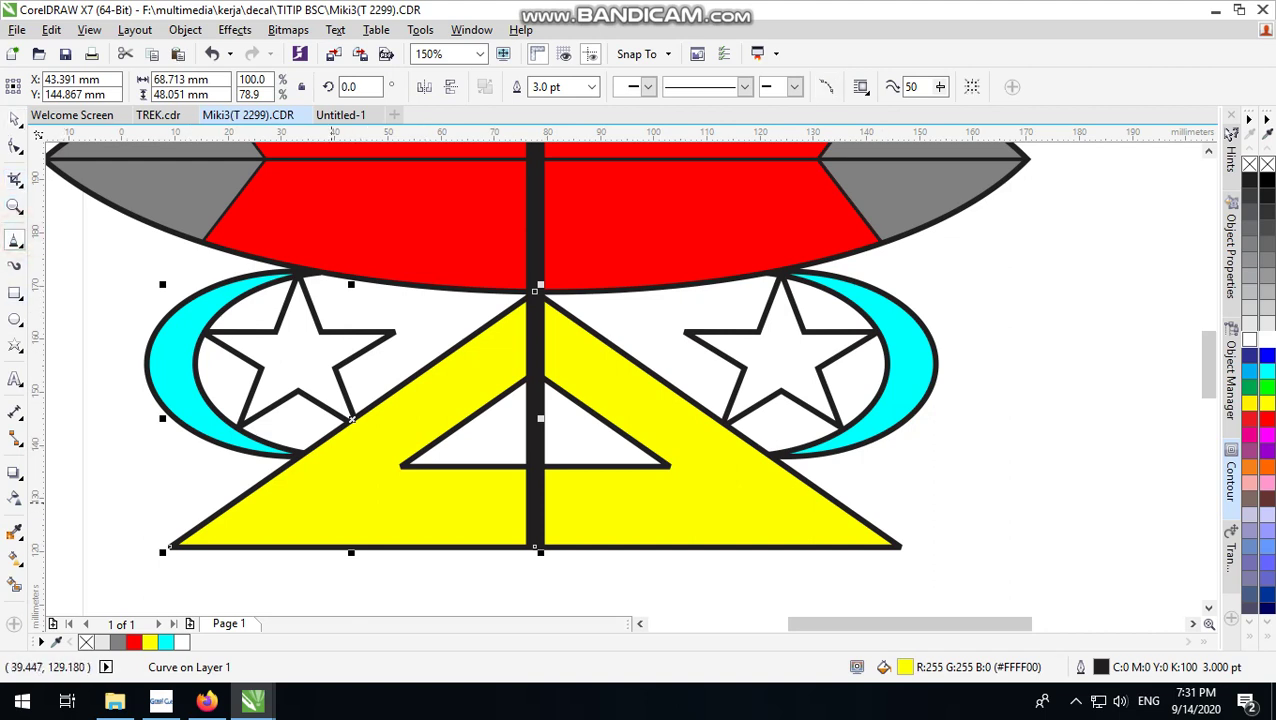
scroll(620, 380, down, 1)
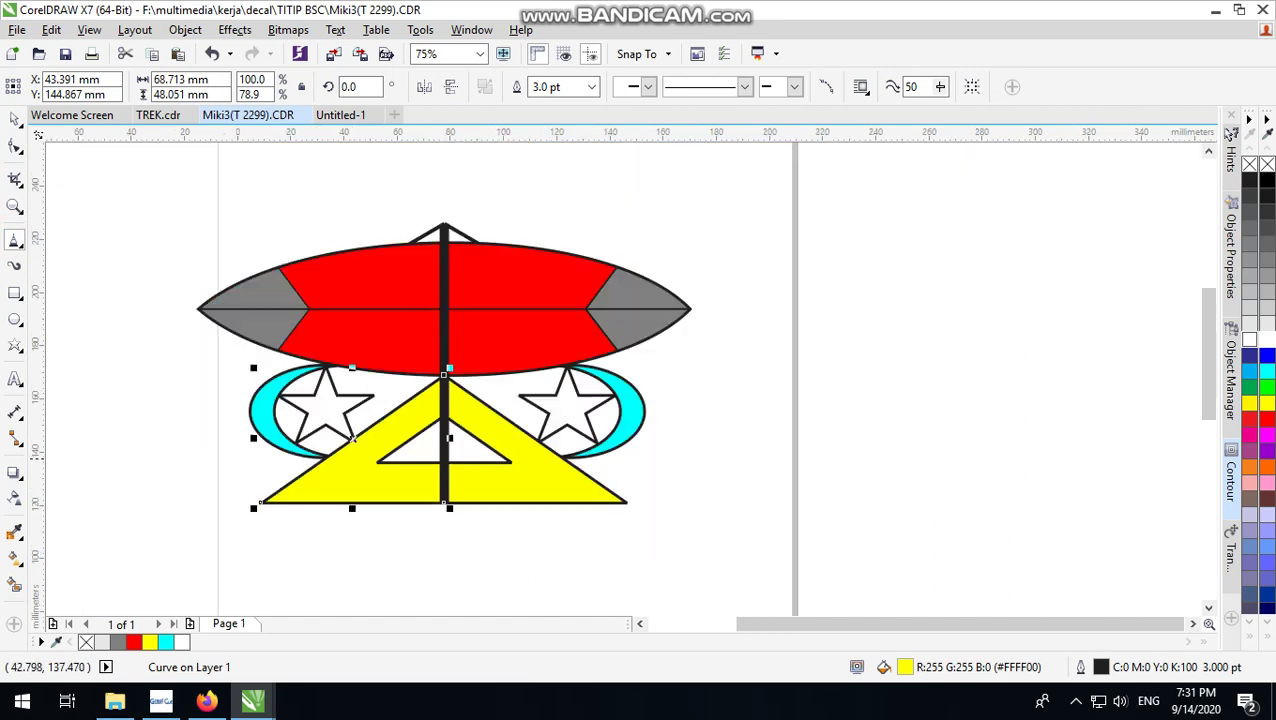
scroll(620, 380, up, 1)
Draw a small rectangle about 3.8 × 8.7 mm hanging from the left corner of the yellow triangle's base
click(14, 292)
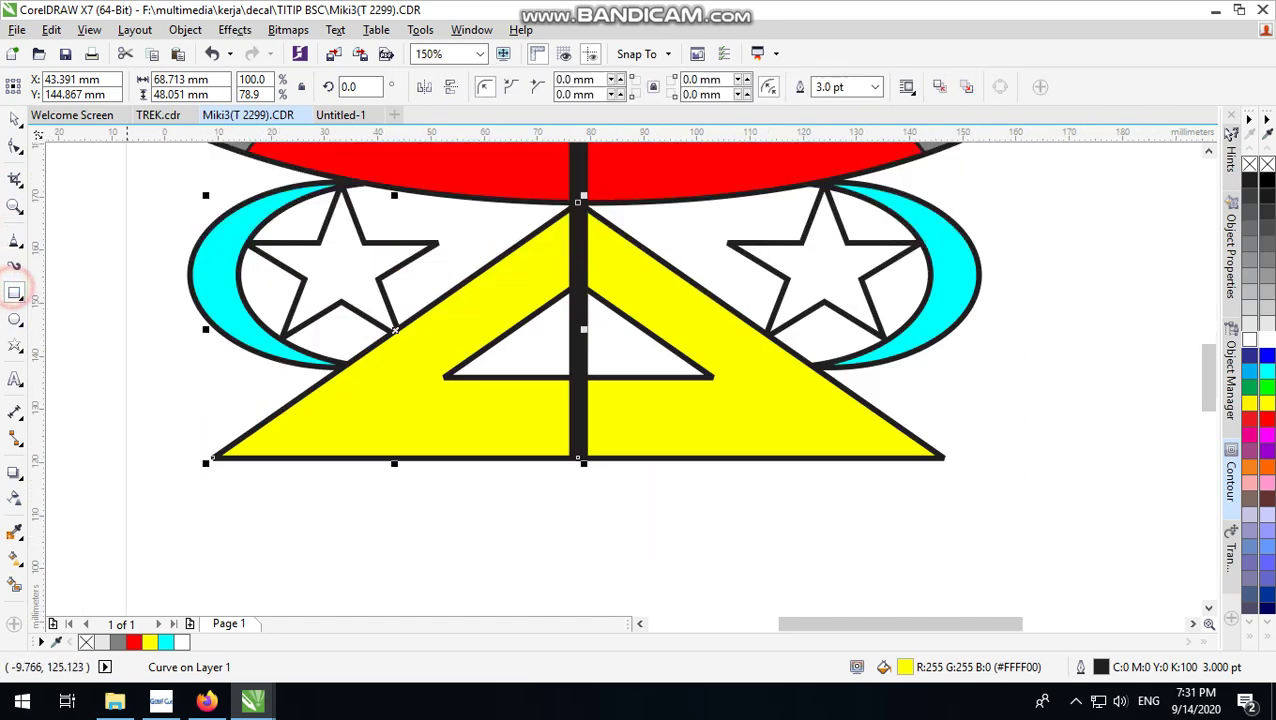
scroll(215, 474, up, 2)
drag(216, 444, 257, 536)
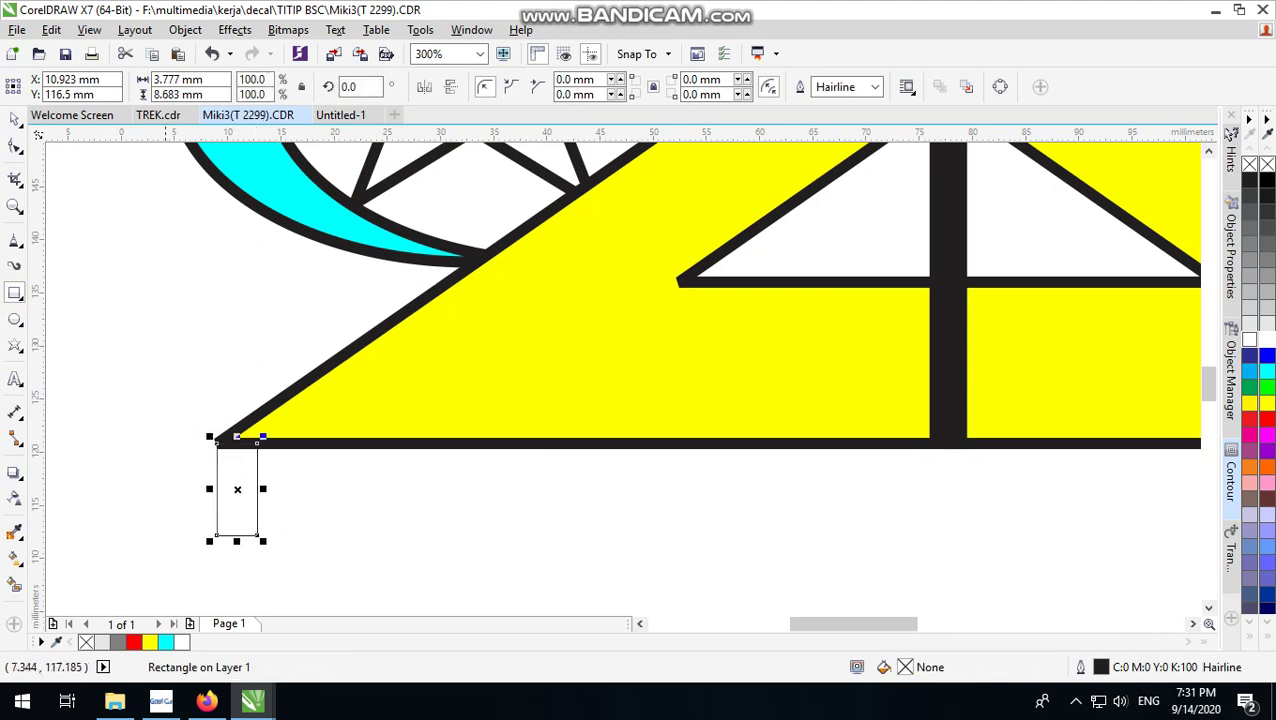
click(14, 118)
scroll(220, 455, up, 3)
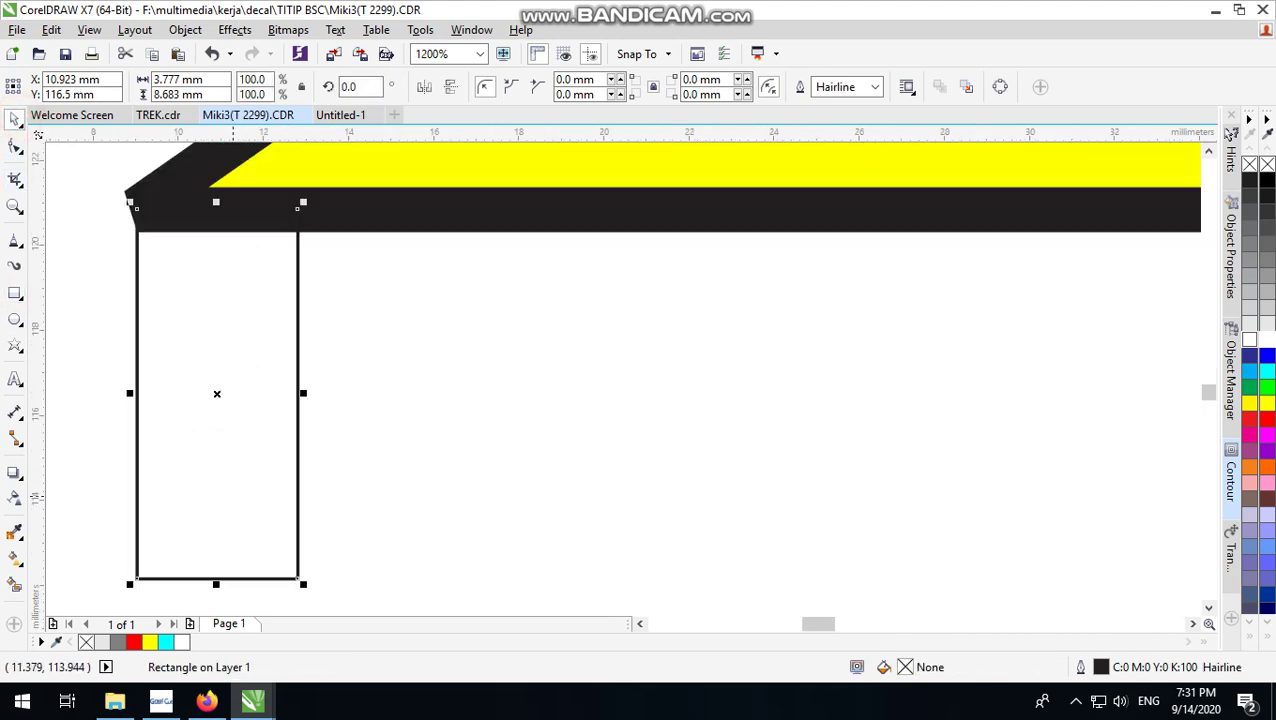
Copy the small rectangle about 6.5 mm to the right and repeat the copy along the triangle's base to make a row of 21
scroll(220, 455, down, 5)
scroll(227, 470, up, 2)
drag(229, 487, 298, 487)
scroll(229, 486, down, 3)
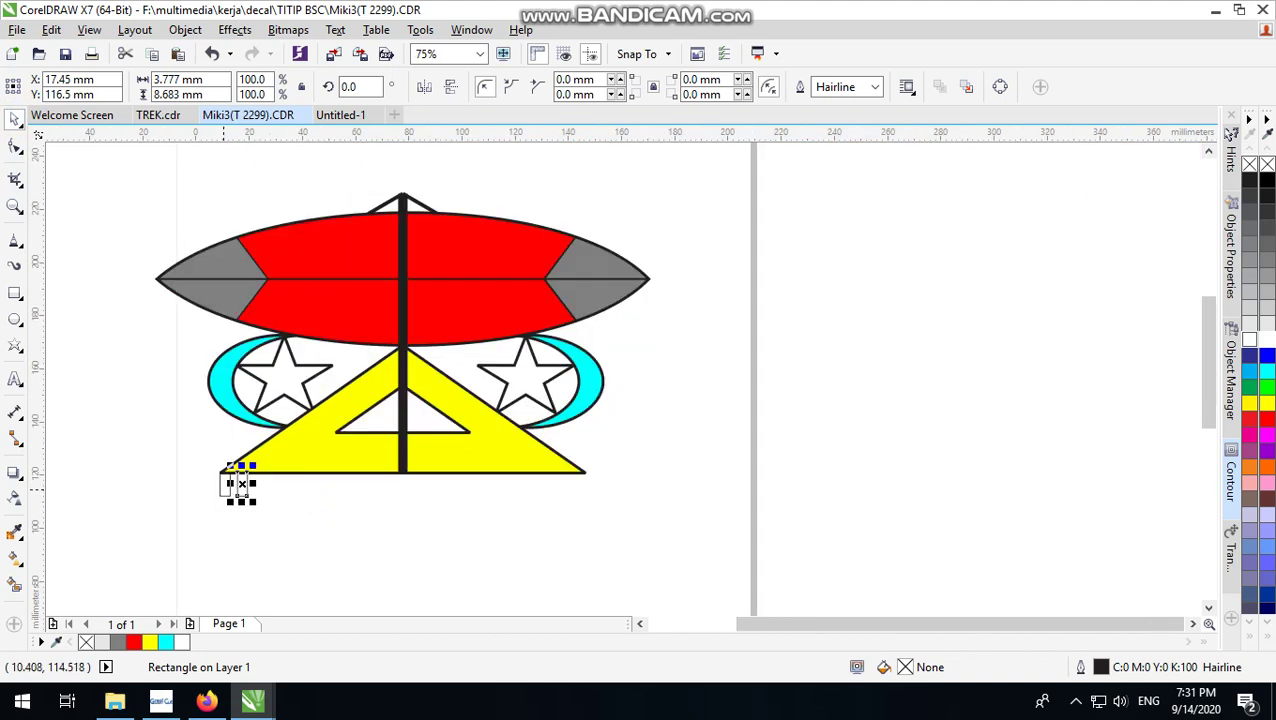
key(ctrl+r)
key(ctrl+r)
key(ctrl+r)
key(ctrl+r)
key(ctrl+r)
key(ctrl+r)
key(ctrl+r)
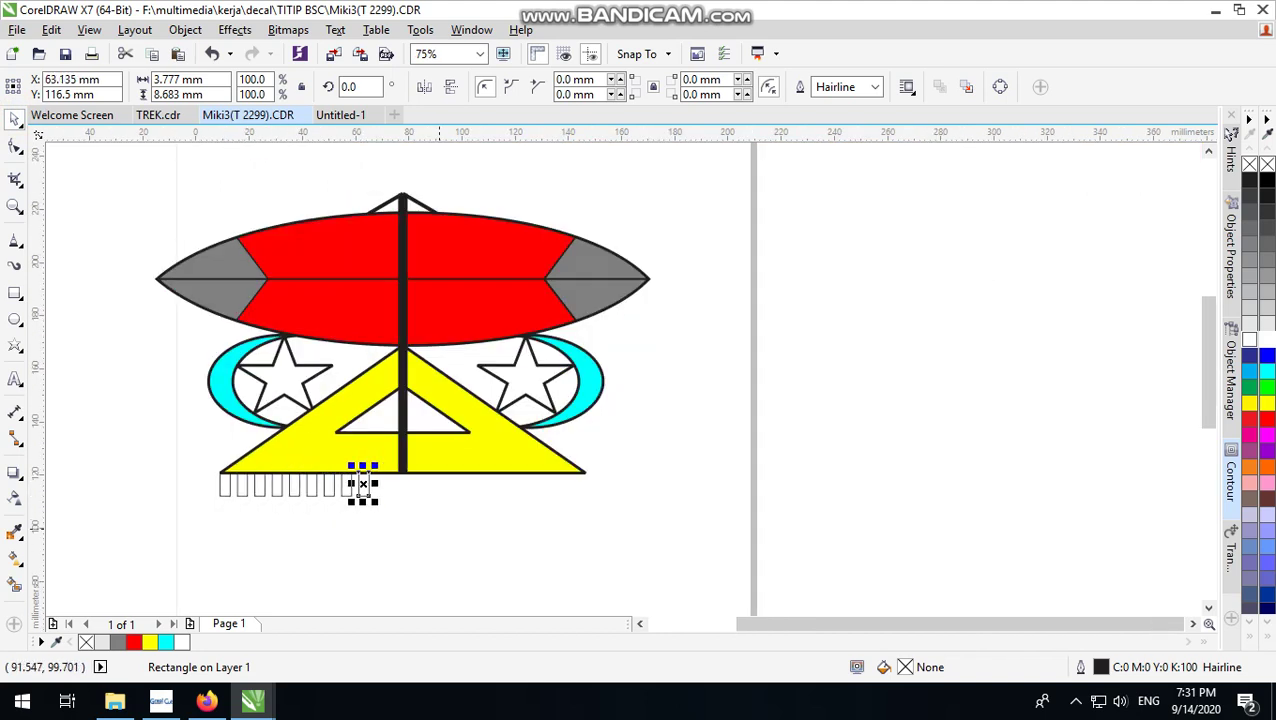
key(ctrl+r)
key(ctrl+r)
key(ctrl+r)
key(ctrl+r)
key(ctrl+r)
key(ctrl+r)
key(ctrl+r)
key(ctrl+r)
key(ctrl+r)
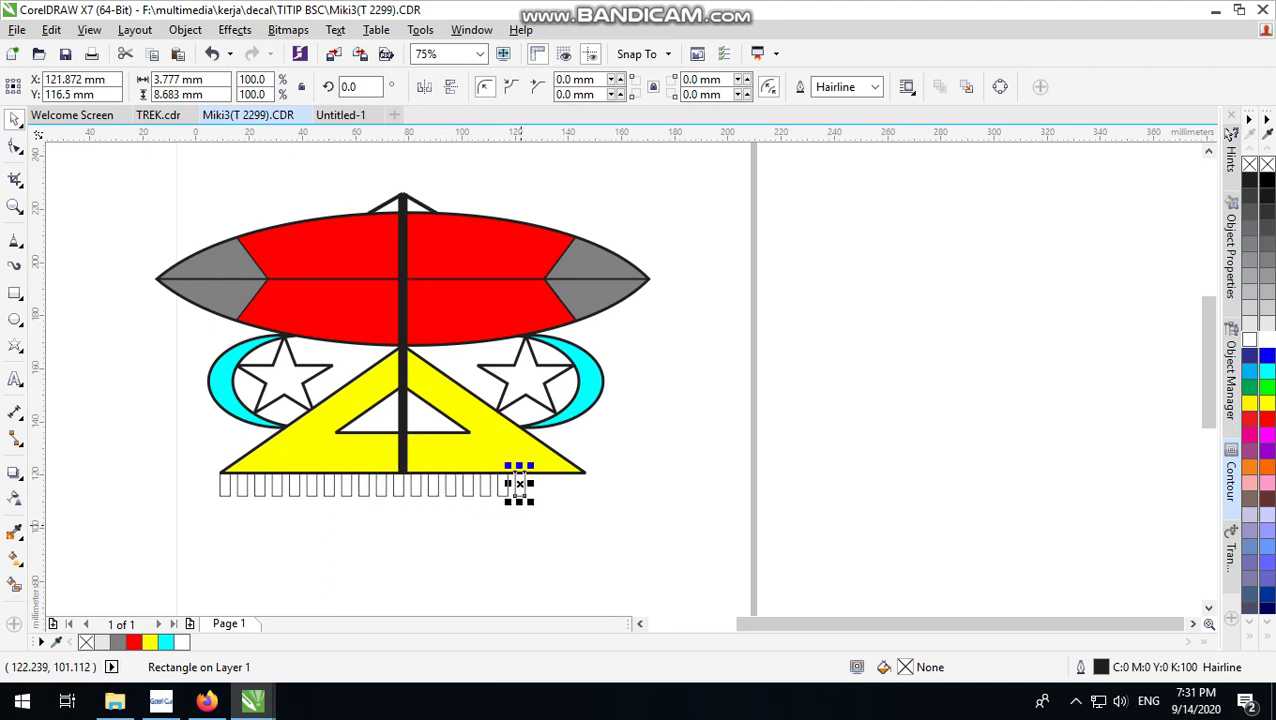
key(ctrl+r)
key(ctrl+r)
key(ctrl+r)
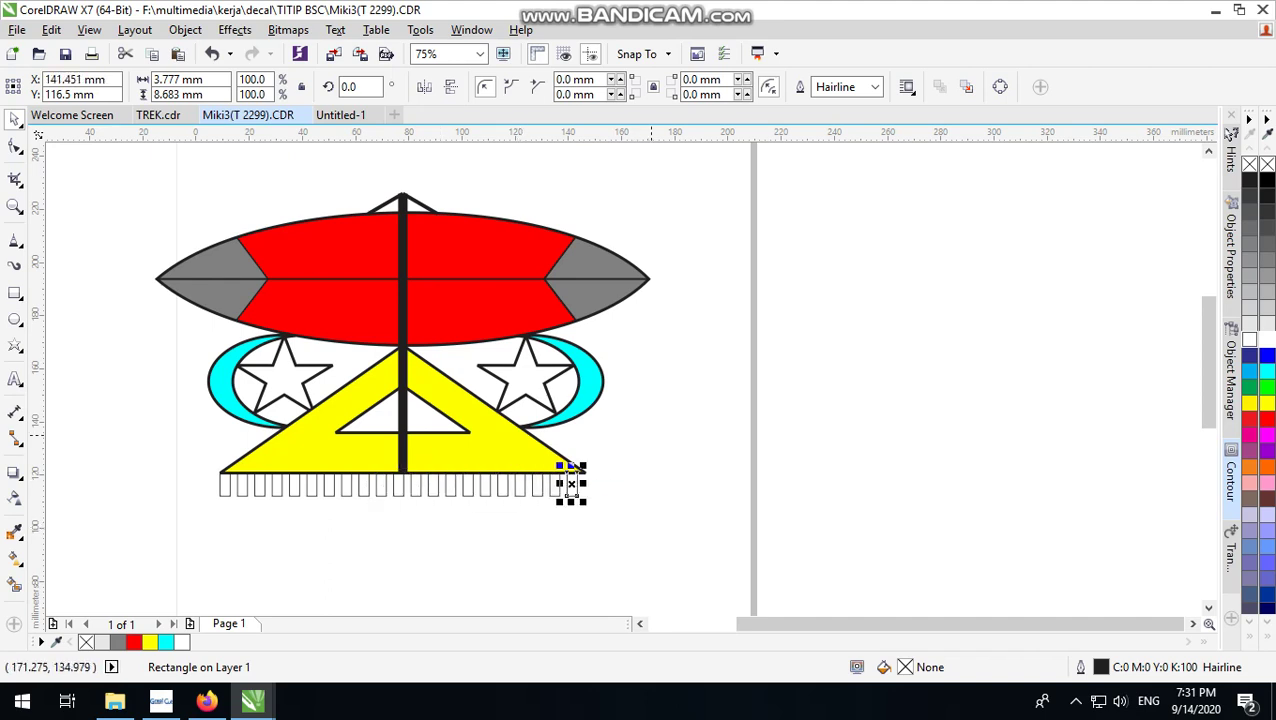
Select all 21 rectangles and stretch the row to about 136.8 mm wide, ending at the right corner of the triangle's base
drag(672, 438, 212, 515)
scroll(594, 481, up, 3)
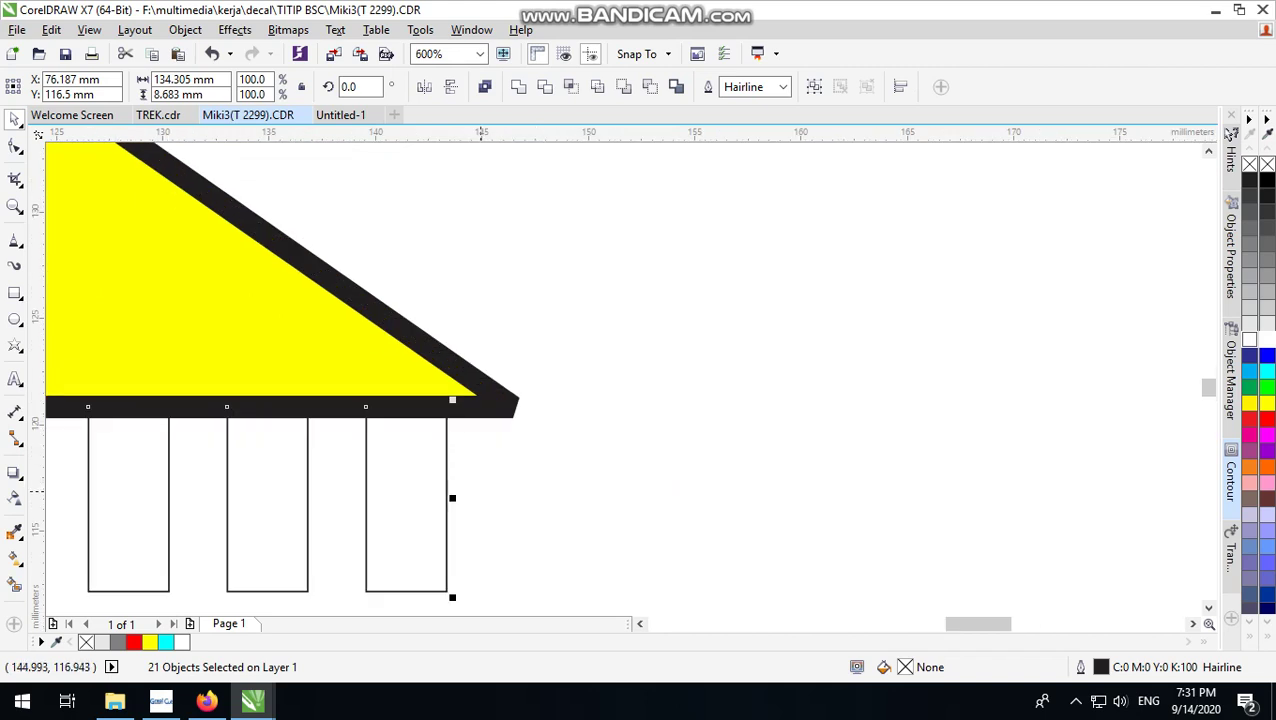
drag(452, 497, 505, 497)
scroll(505, 497, down, 3)
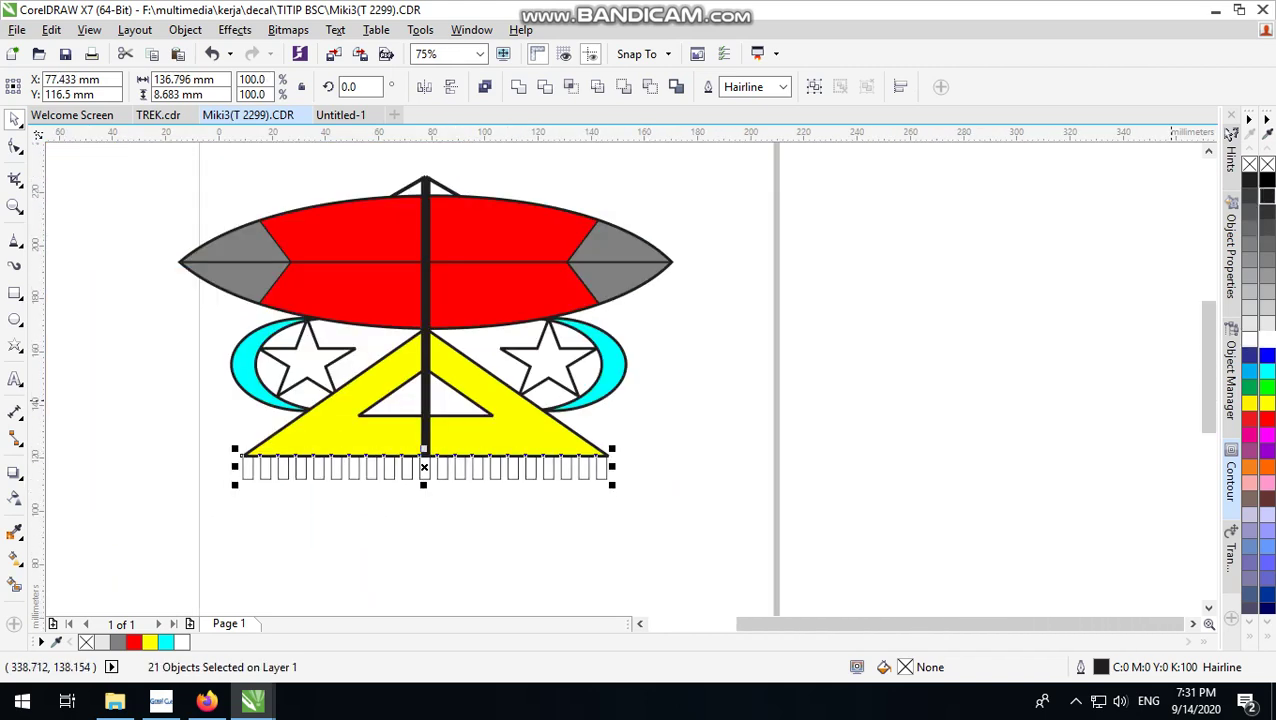
Fill the row of rectangles with black (#000000) and combine them into a single curve
click(1266, 181)
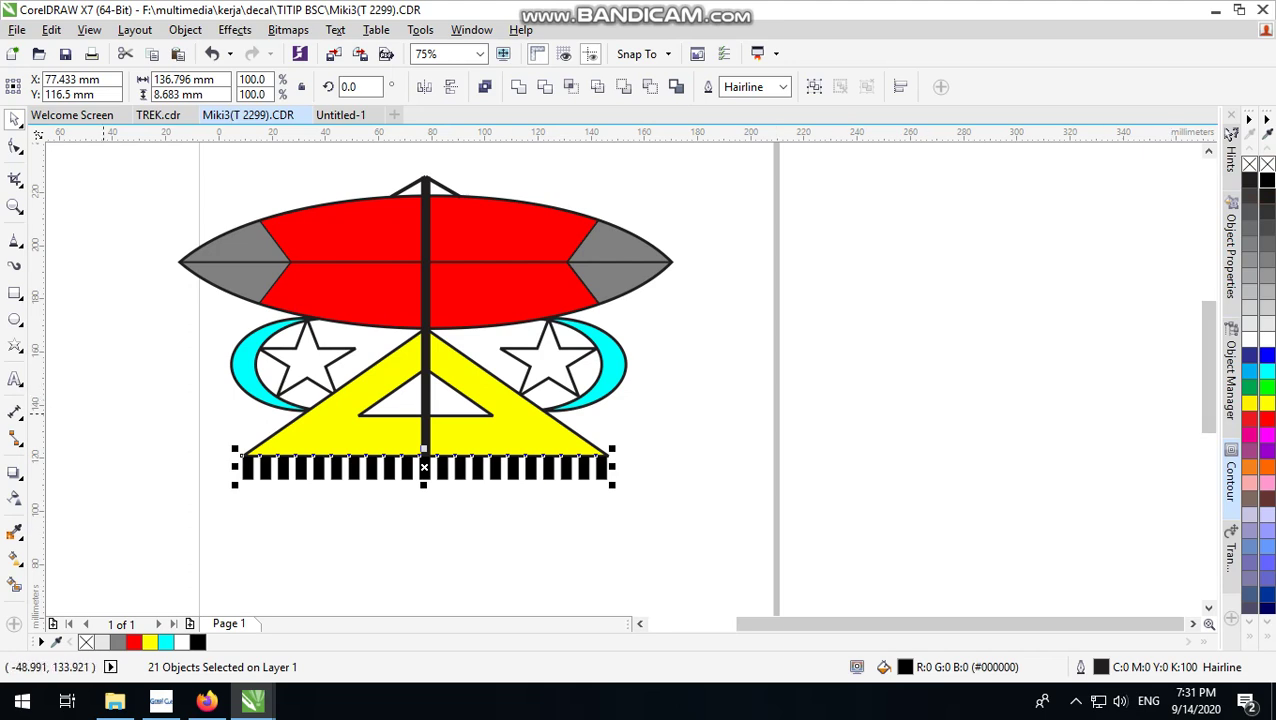
click(485, 86)
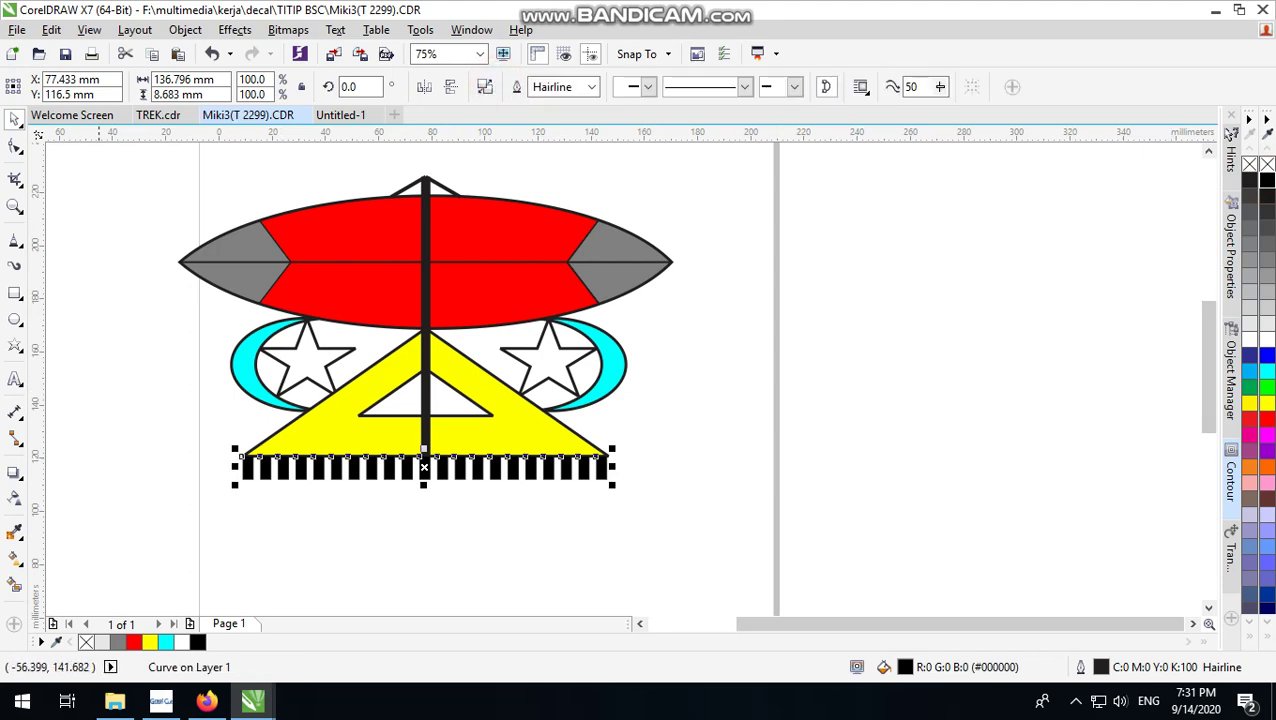
Apply a vertical linear transparency to the black fringe, fading from opaque at the triangle's base to transparent near the lower ends
click(15, 497)
scroll(429, 457, up, 5)
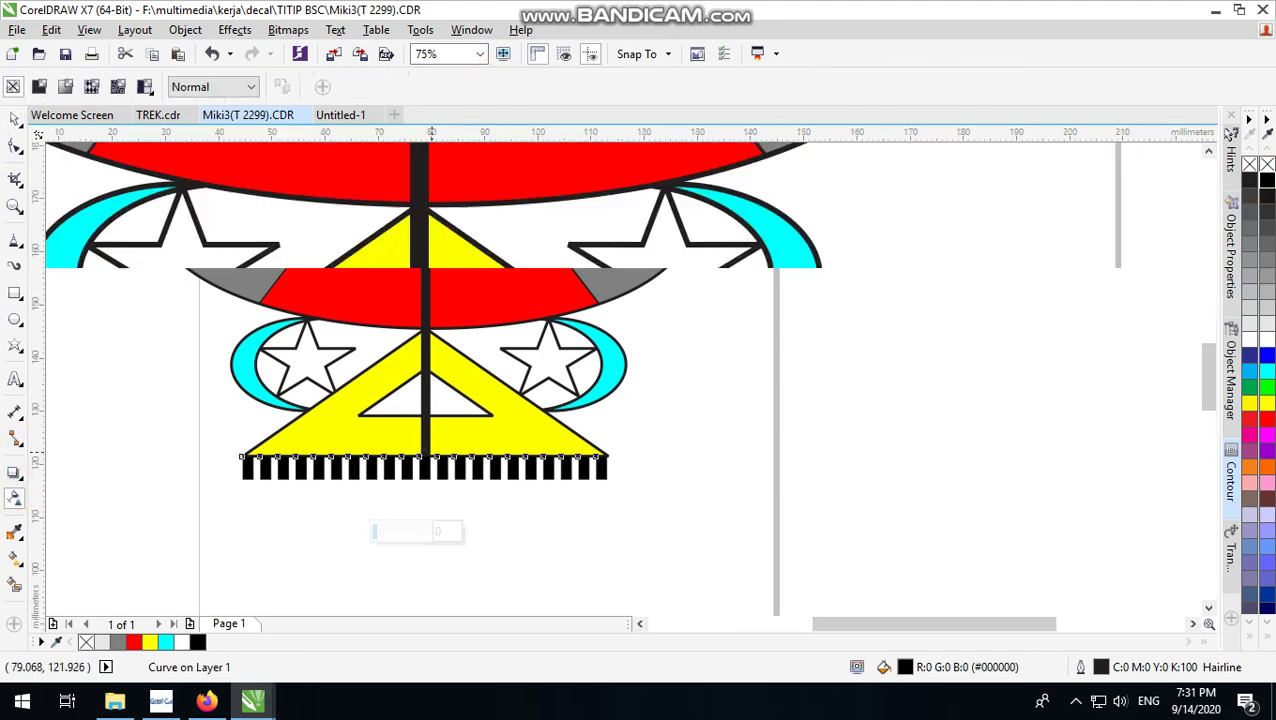
drag(384, 498, 381, 578)
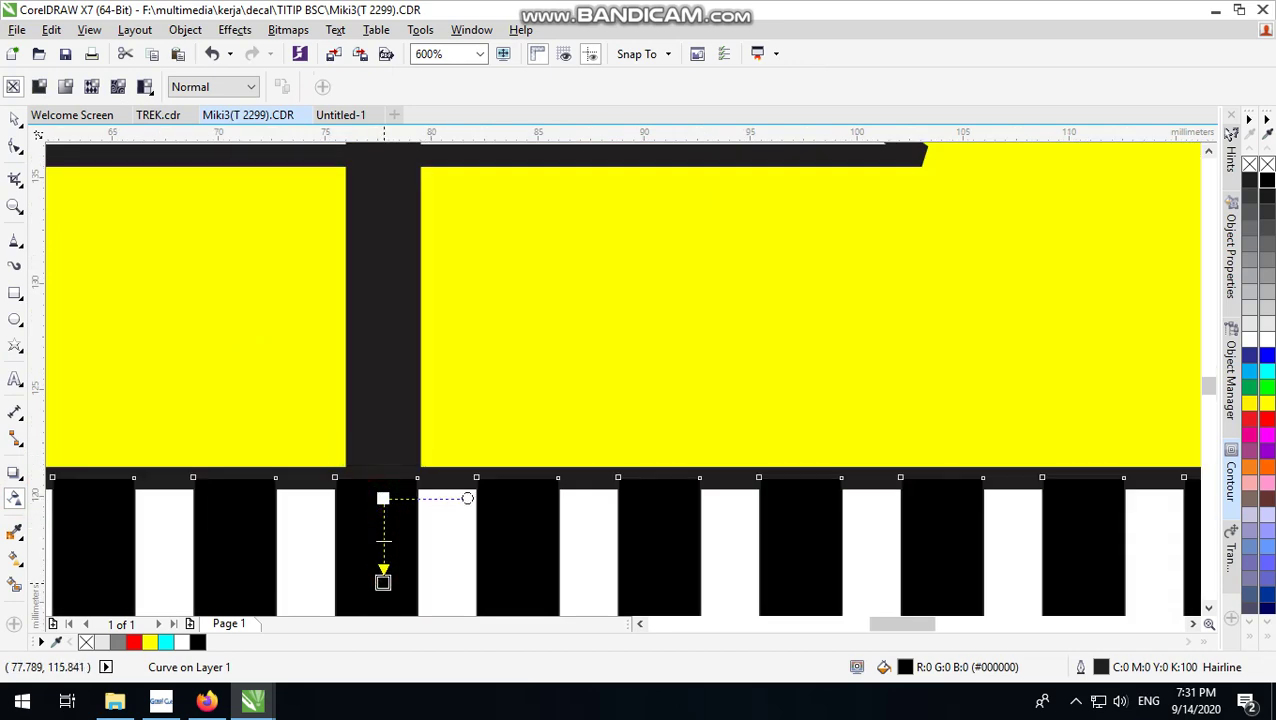
scroll(406, 440, down, 3)
scroll(427, 418, up, 3)
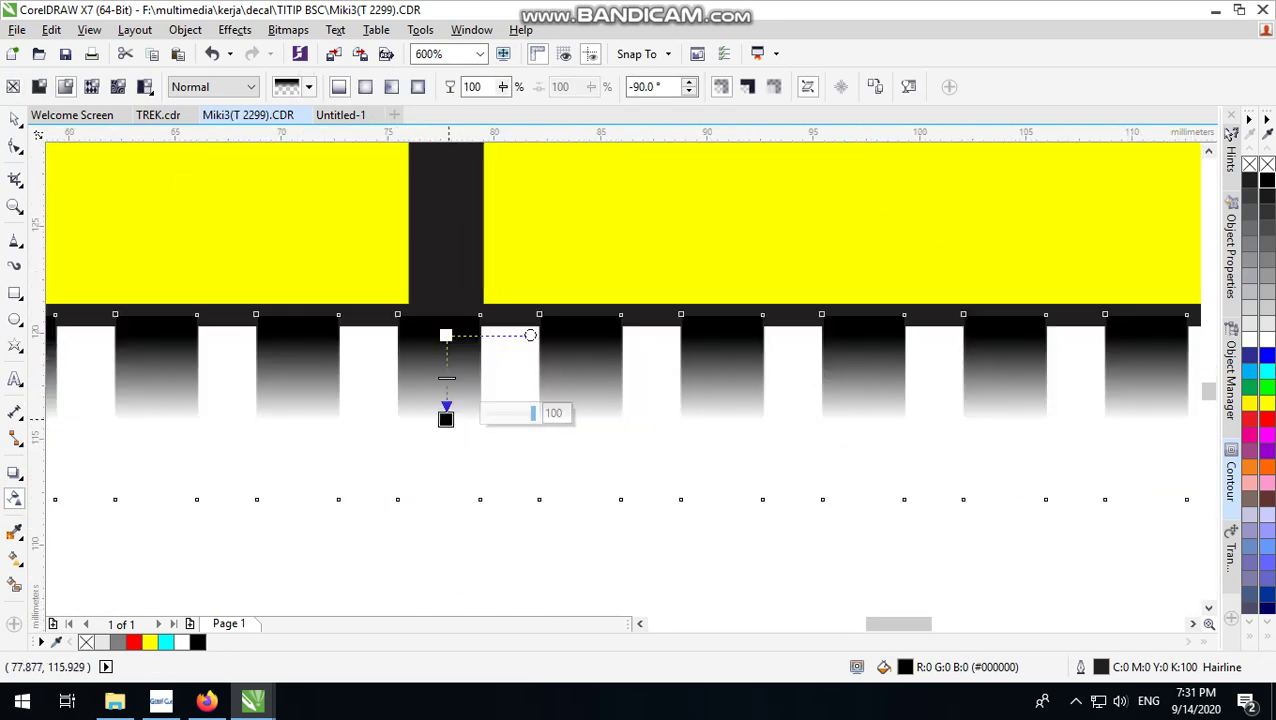
click(447, 425)
drag(447, 453, 434, 471)
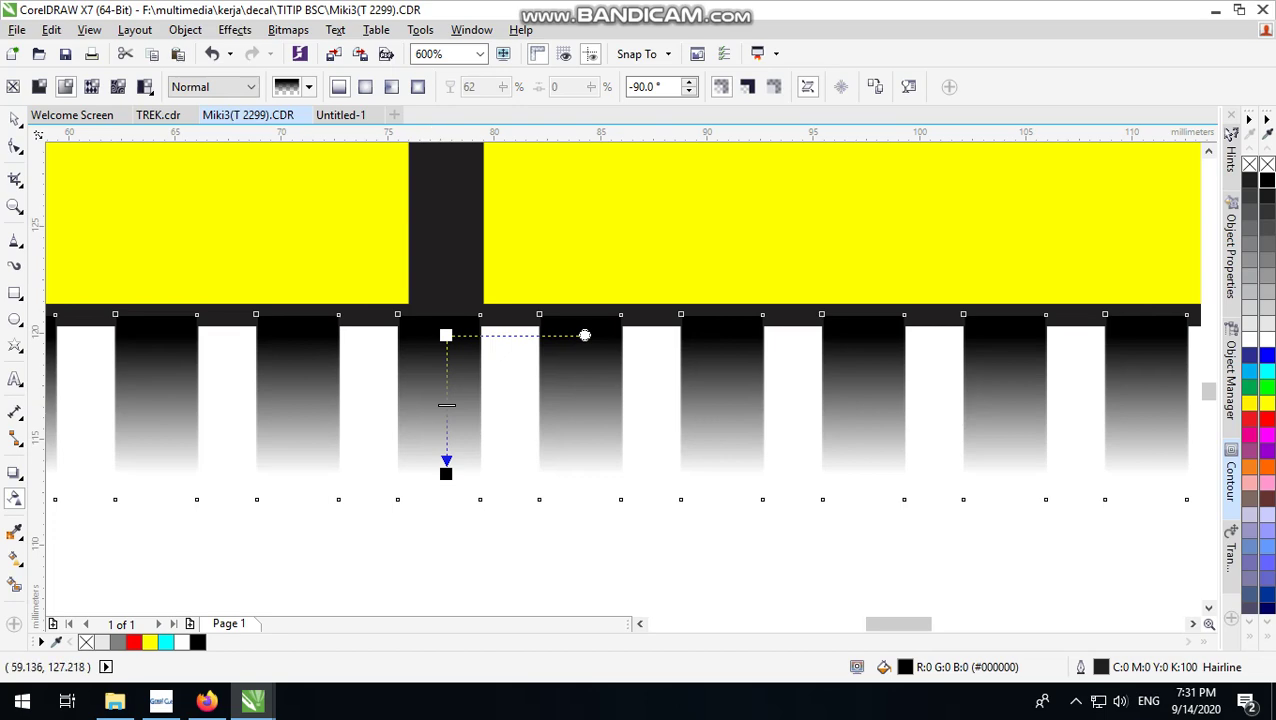
key(space)
scroll(722, 338, down, 6)
click(722, 338)
scroll(523, 516, down, 2)
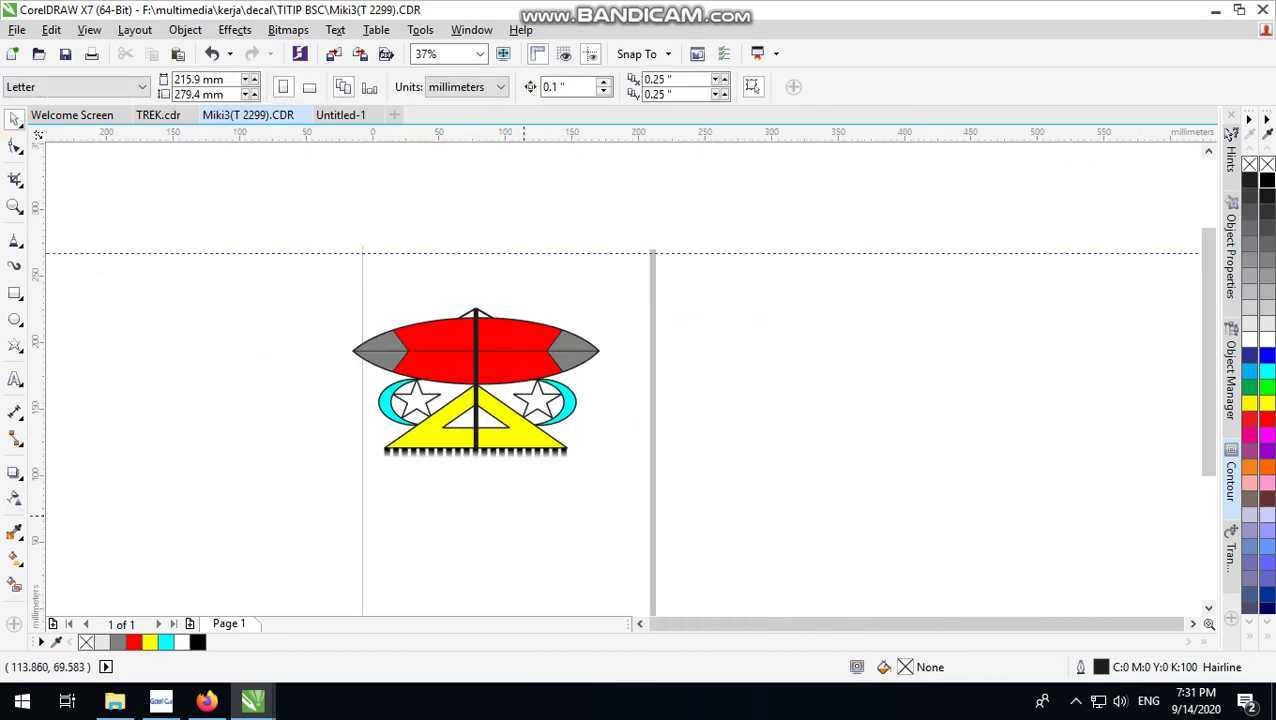
scroll(523, 516, down, 2)
scroll(494, 385, up, 4)
scroll(520, 400, up, 2)
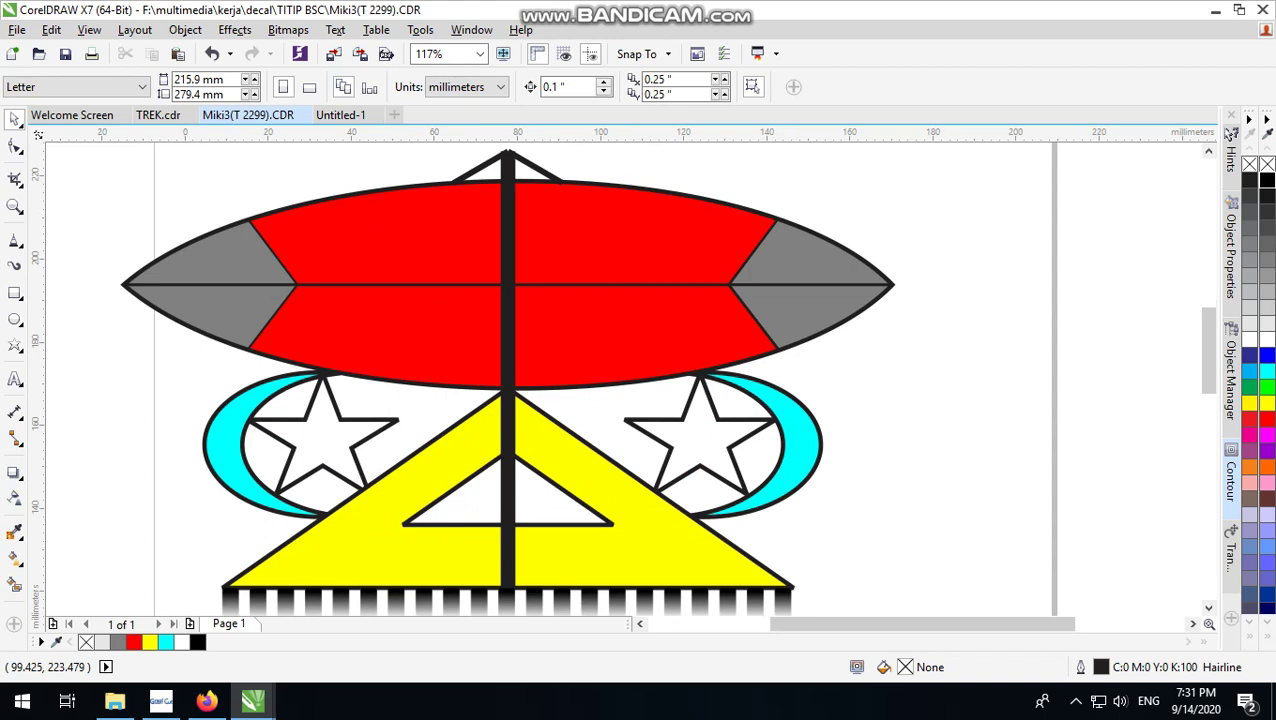
mouse_move(640, 10)
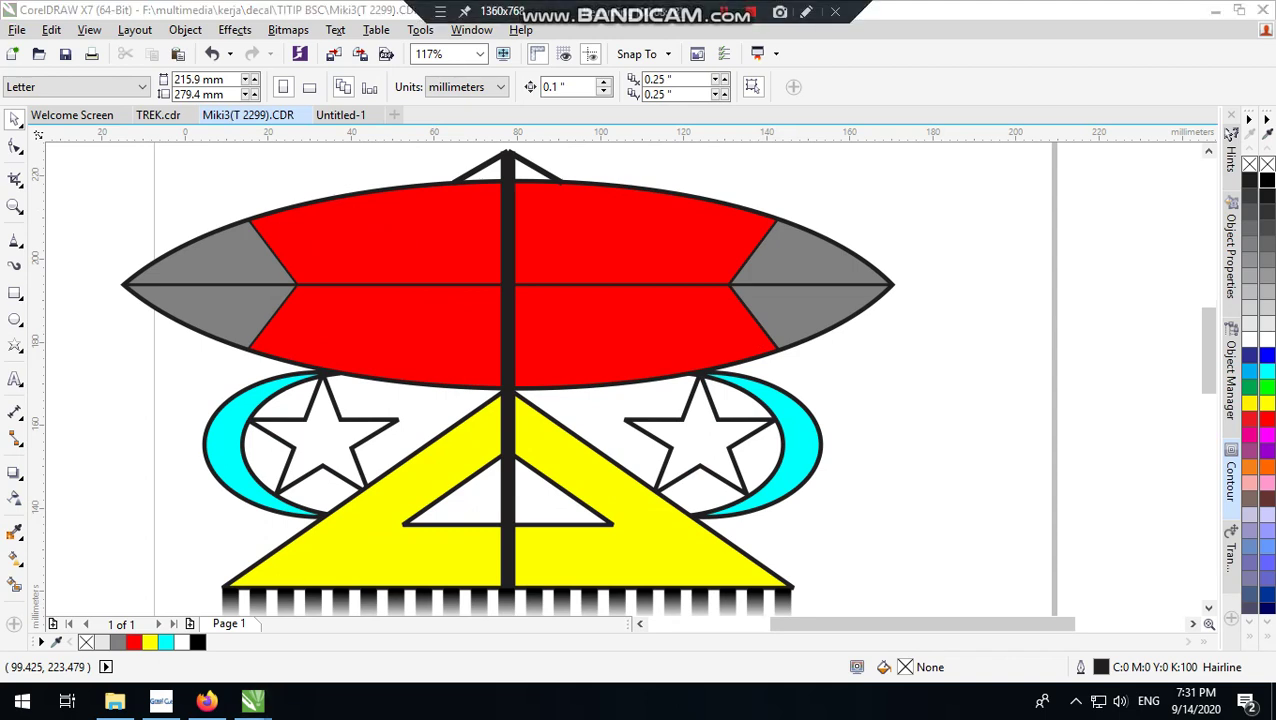